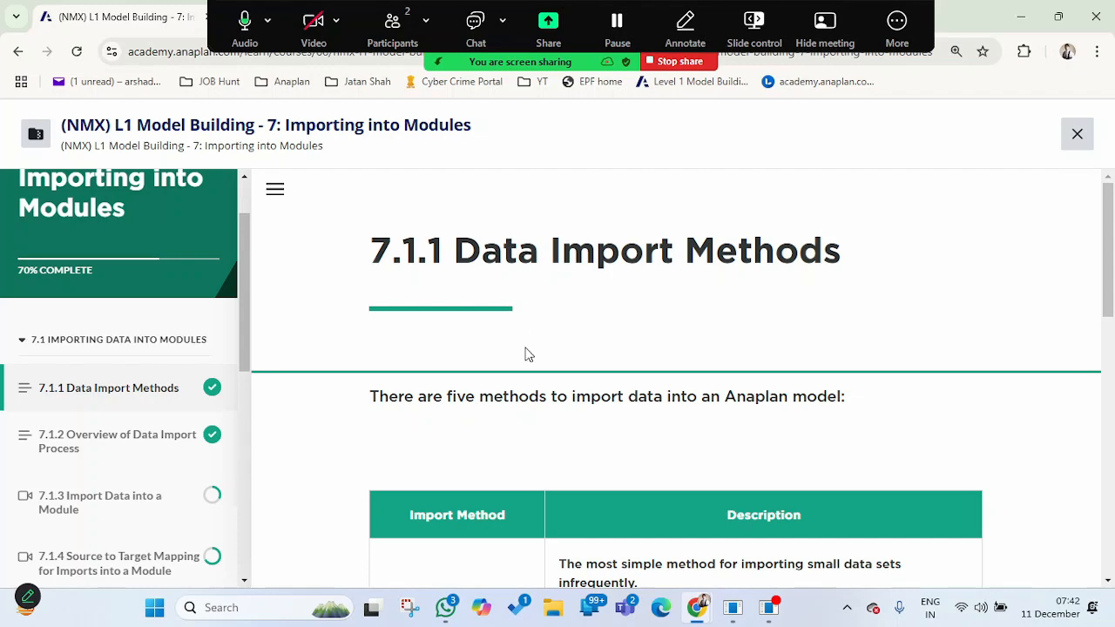
Review the Manual method in the Data Import Methods table, highlighting the .csv import type and the Microsoft Excel and PDF export types.
scroll(526, 354, "down", 9)
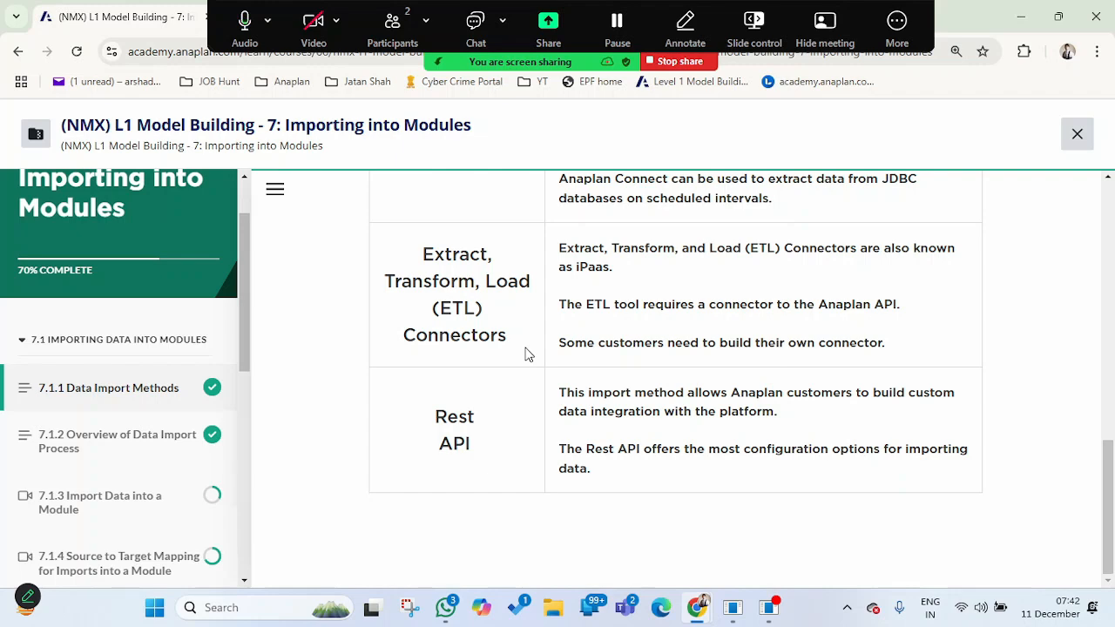
scroll(426, 295, "up", 7)
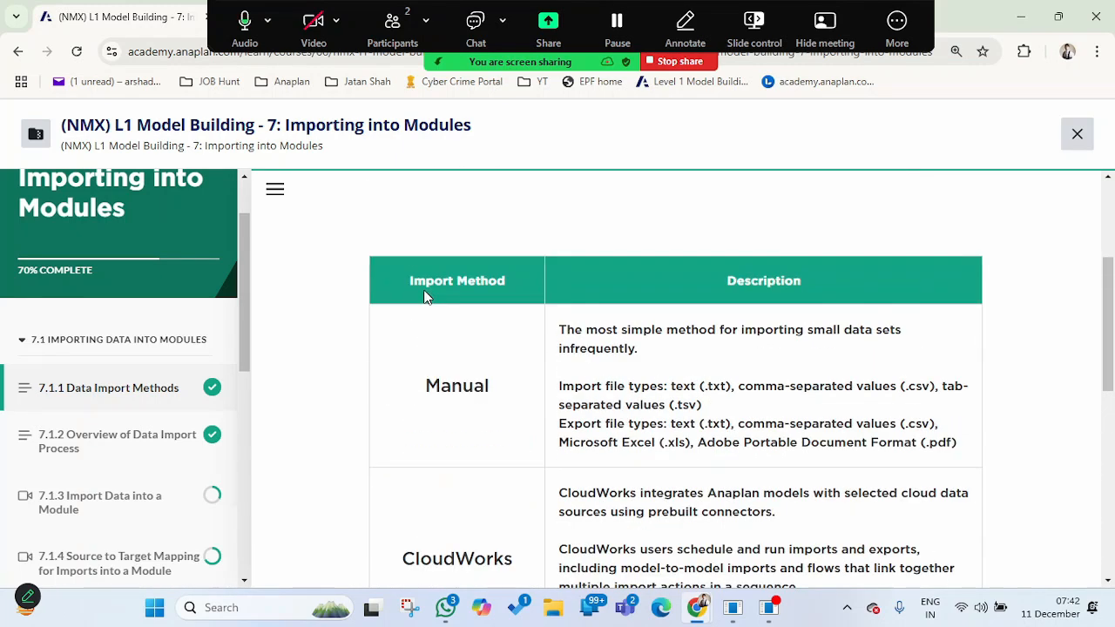
scroll(453, 347, "down", 1)
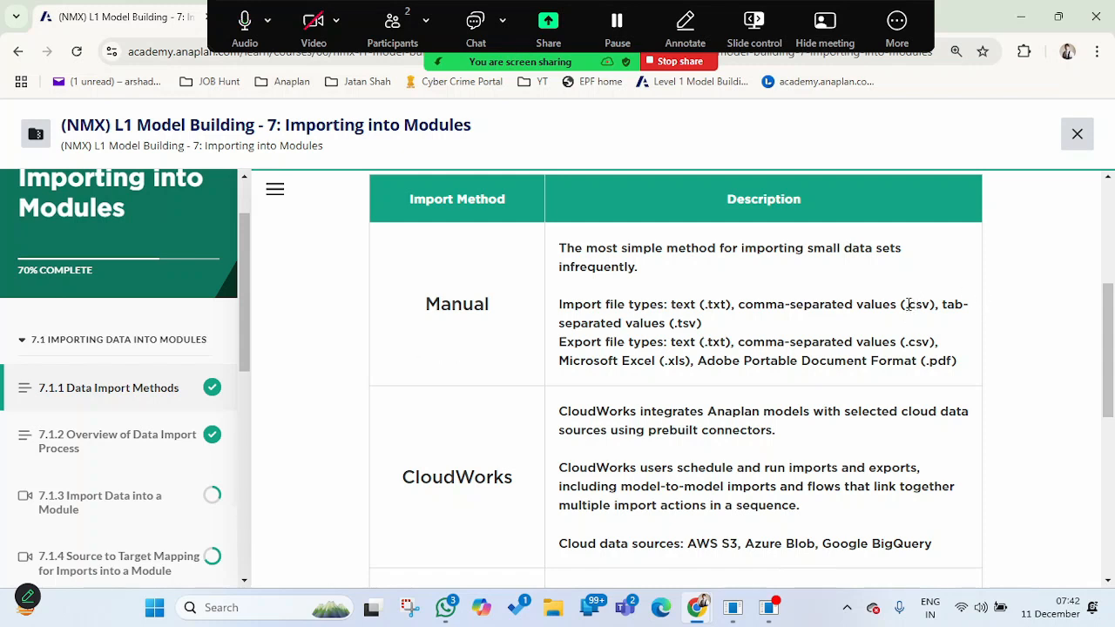
left_click_drag(901, 304, 939, 305)
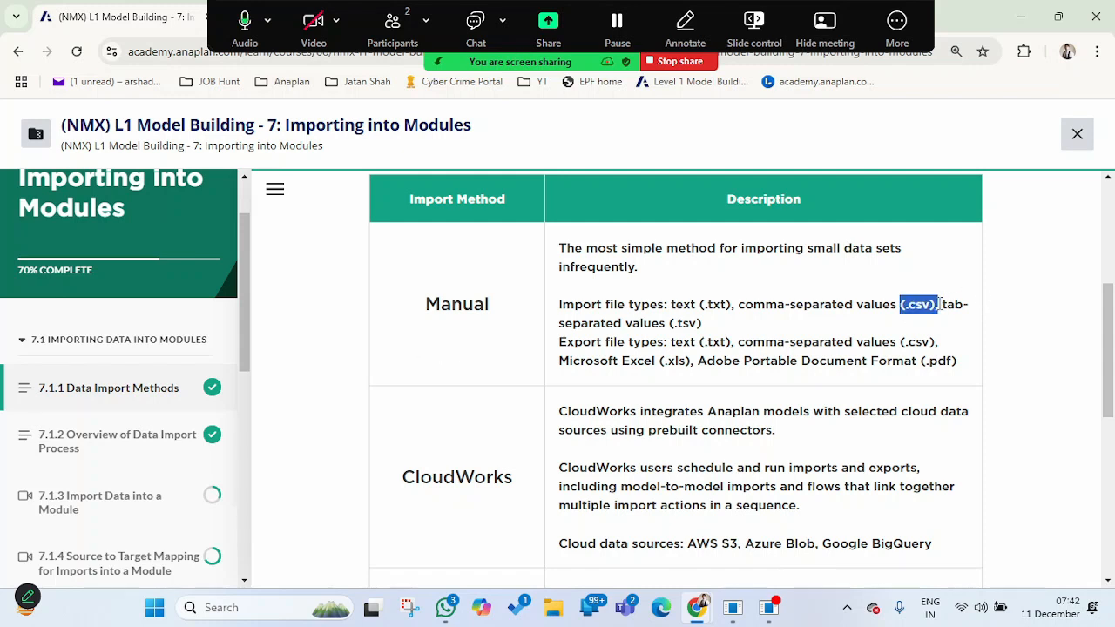
left_click(915, 305)
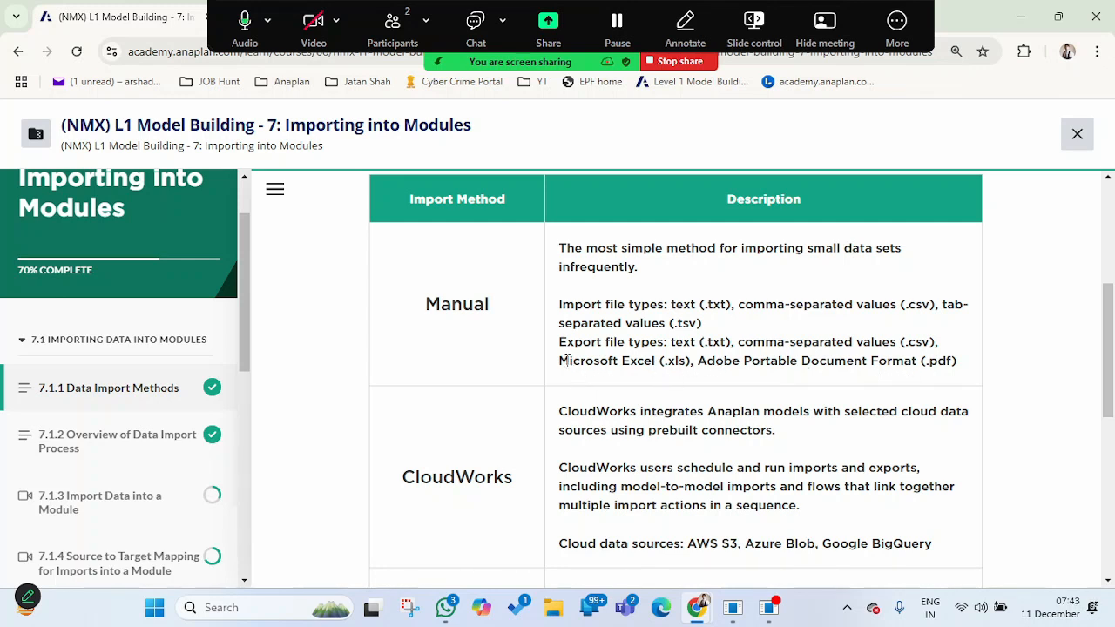
left_click_drag(569, 361, 660, 371)
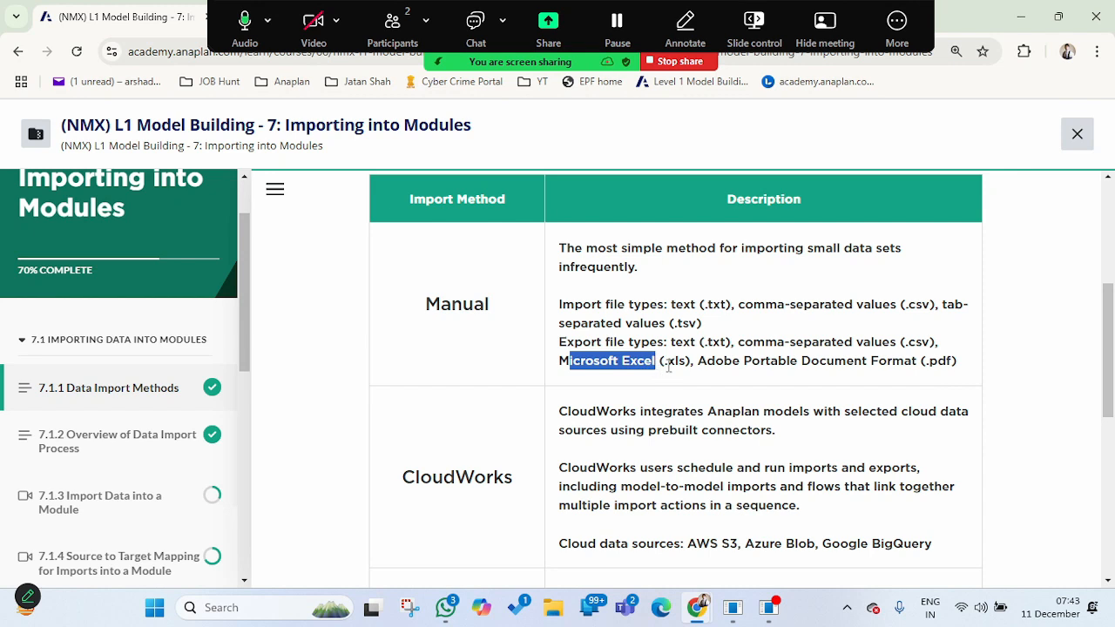
left_click(669, 366)
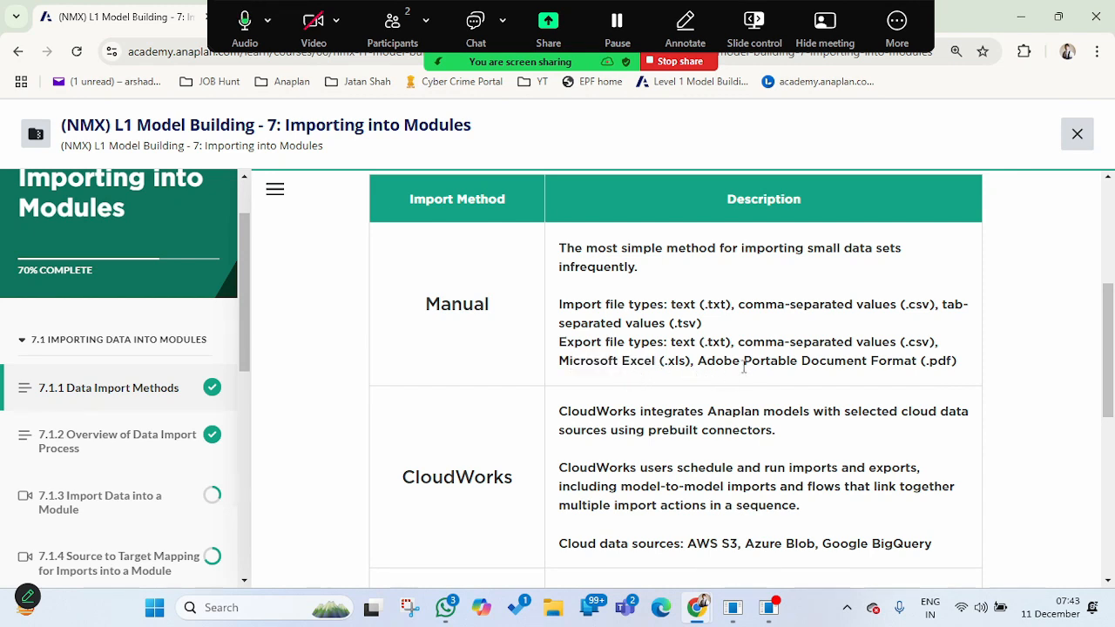
left_click_drag(725, 366, 922, 364)
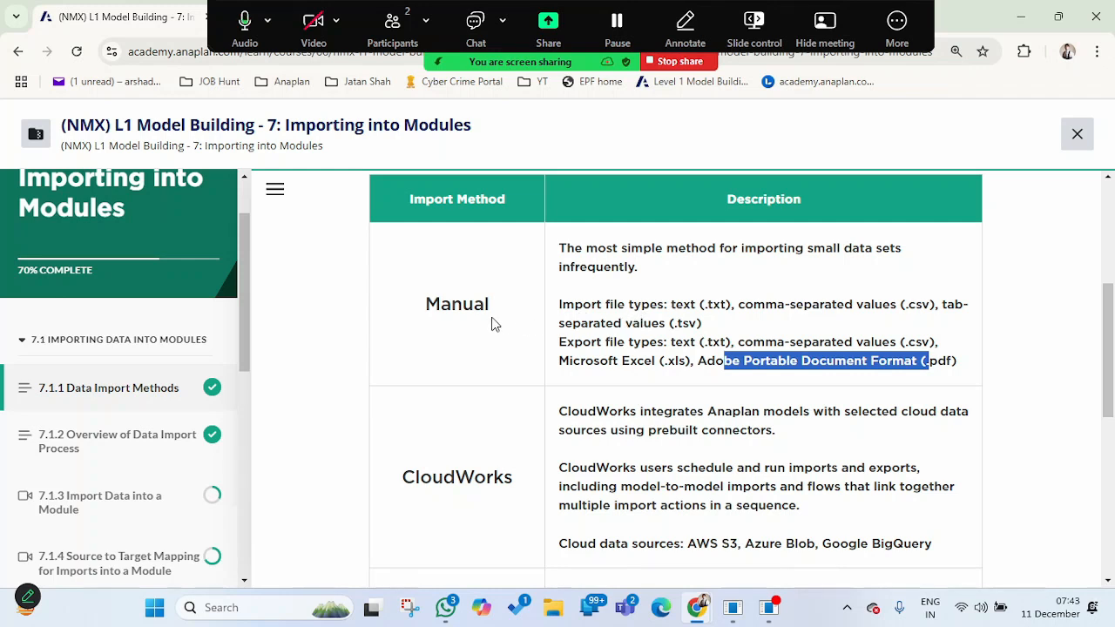
scroll(451, 366, "down", 2)
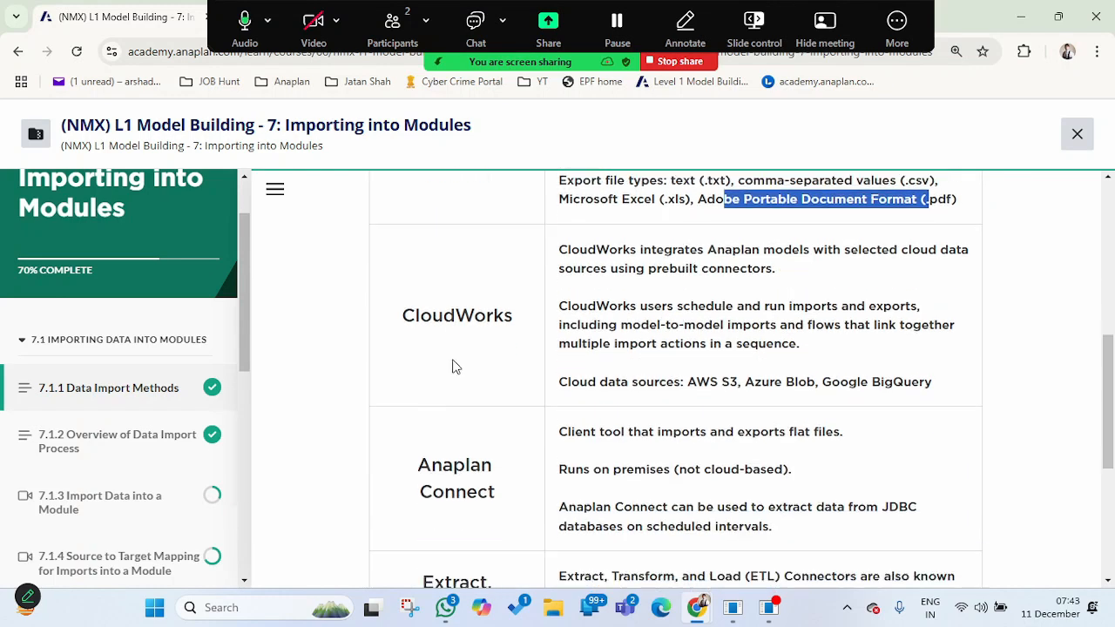
Switch to the Anaplan practice model and open the main navigation list to locate the CloudWorks entry.
key("alt+Tab")
key("alt+Tab")
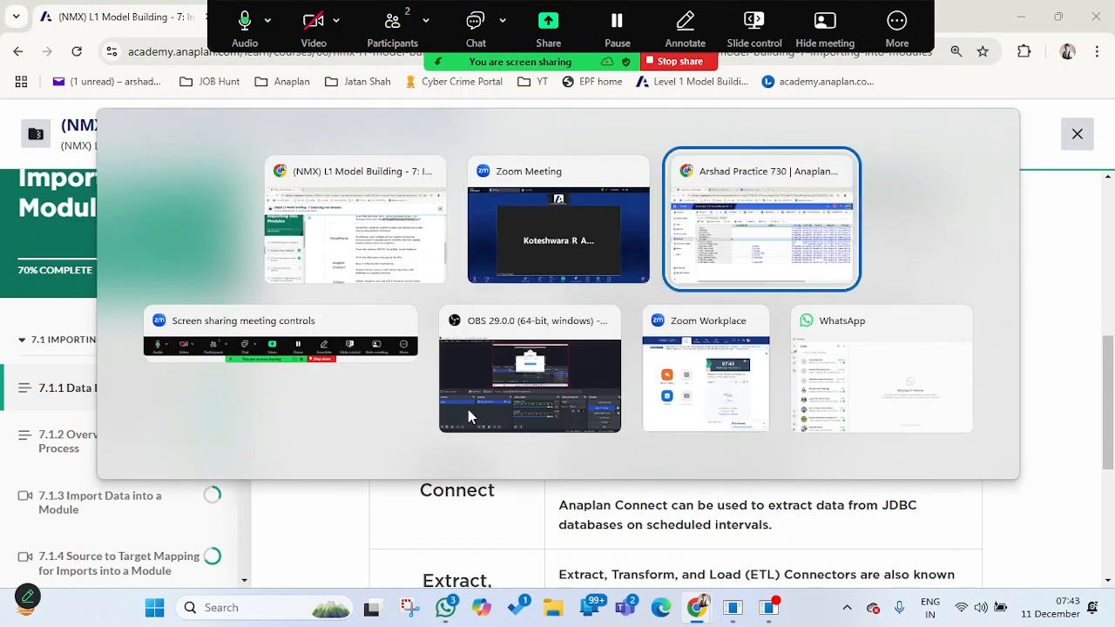
left_click(112, 127)
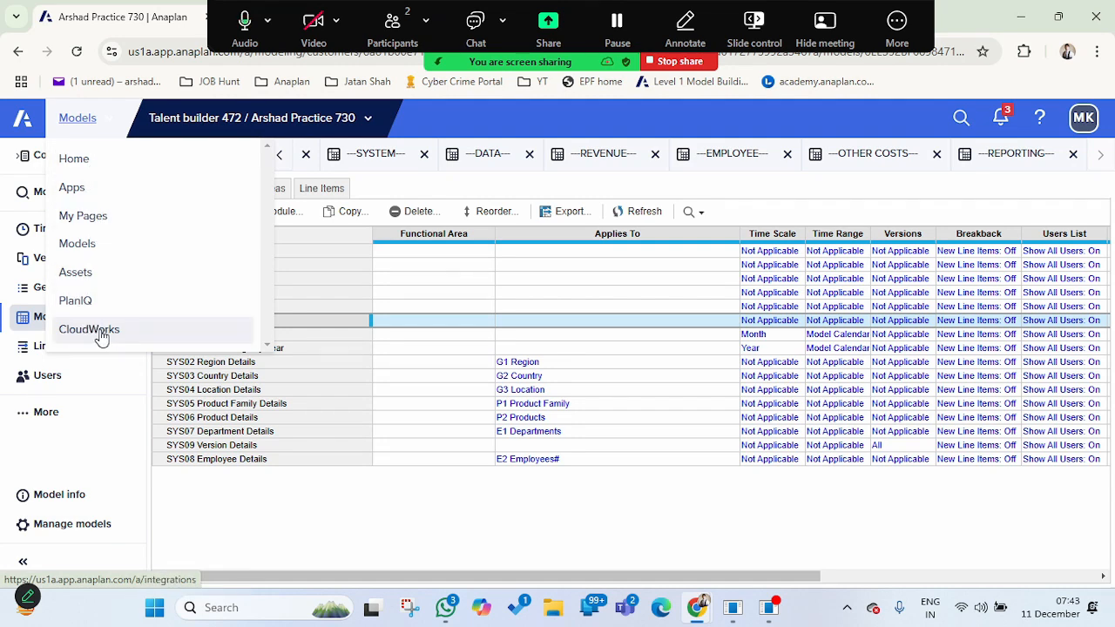
Return to the Anaplan Academy lesson and read the CloudWorks, Anaplan Connect, ETL Connectors and Rest API descriptions.
key("alt+Tab")
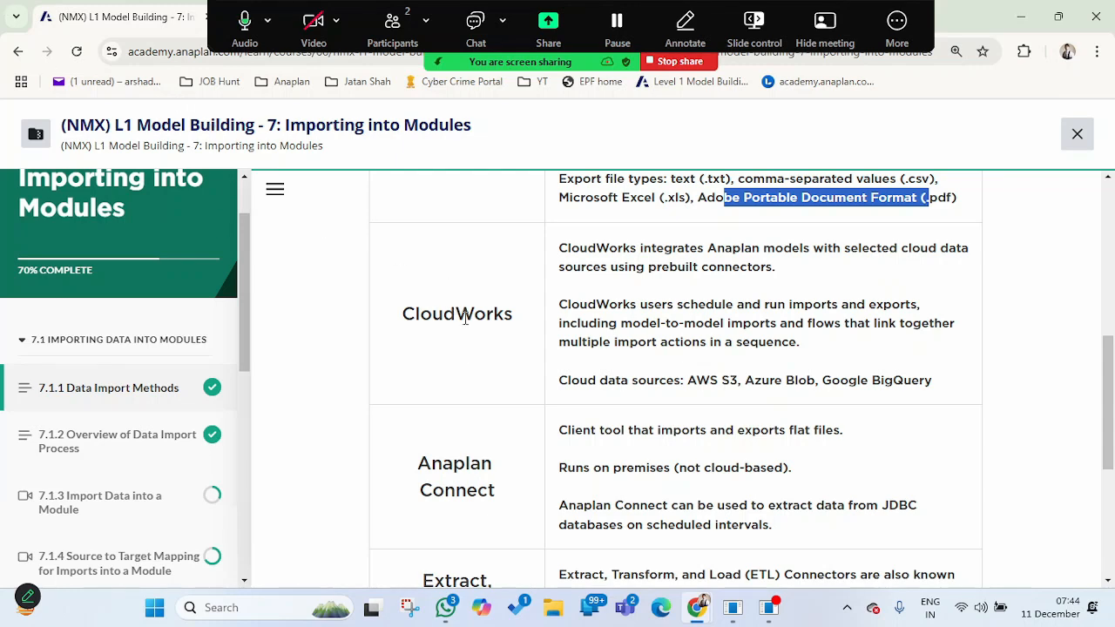
scroll(465, 319, "down", 2)
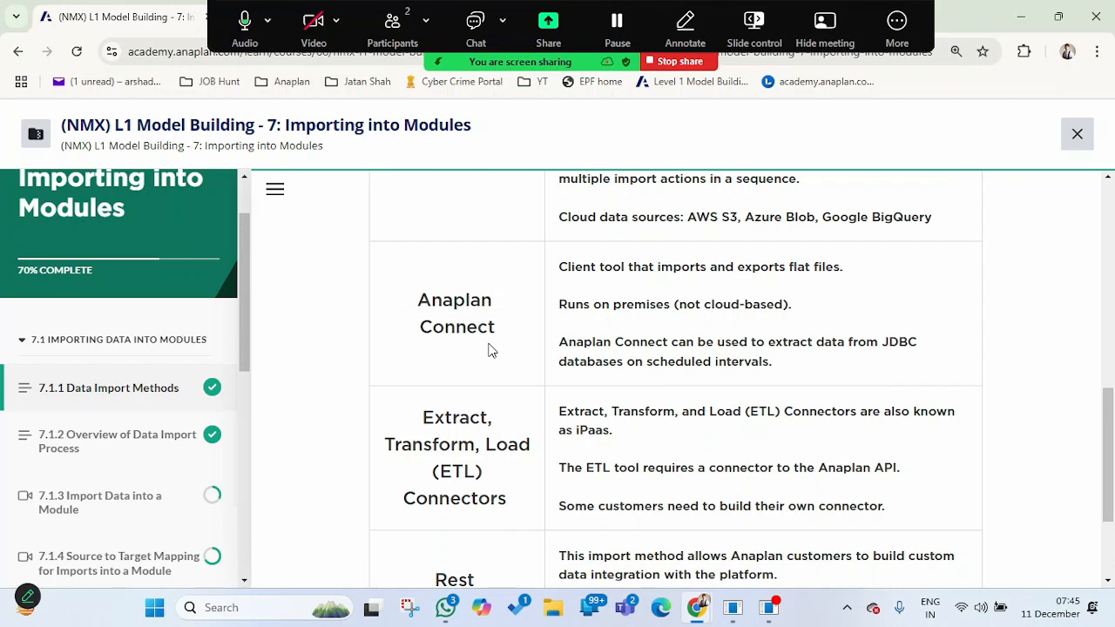
scroll(489, 348, "down", 1)
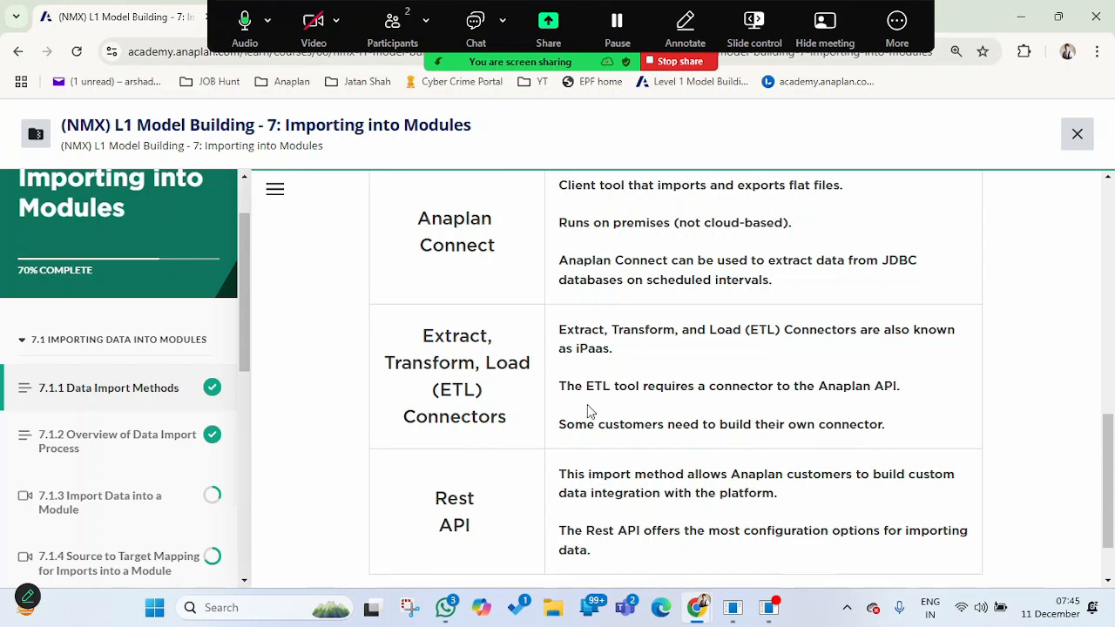
scroll(513, 408, "down", 1)
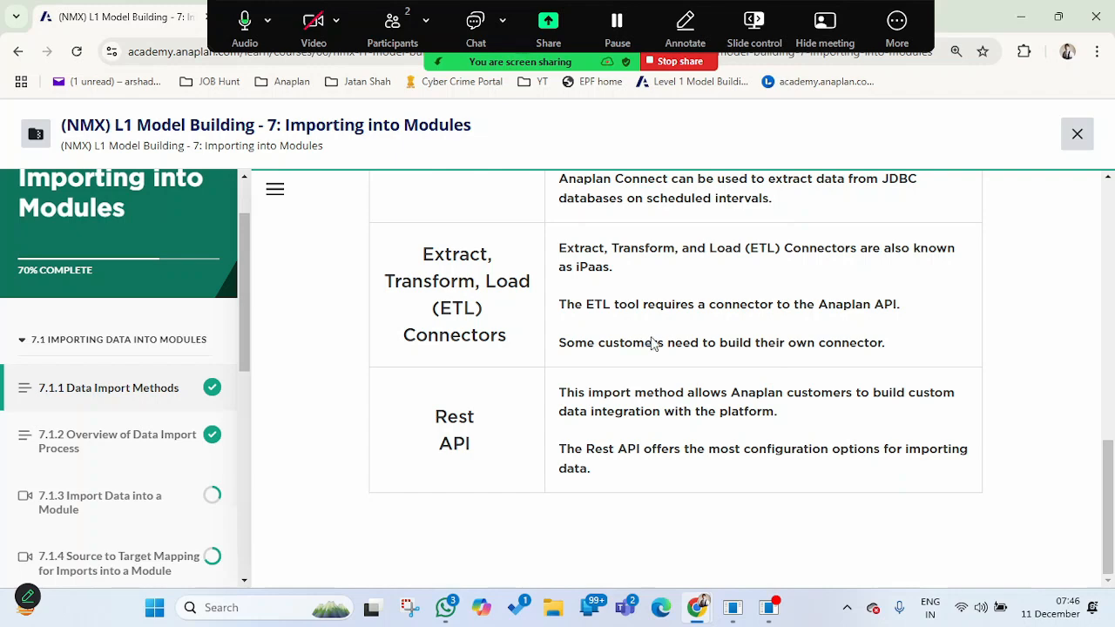
Recap and compare all five import methods in the table, highlighting the whole Manual row.
scroll(746, 427, "up", 6)
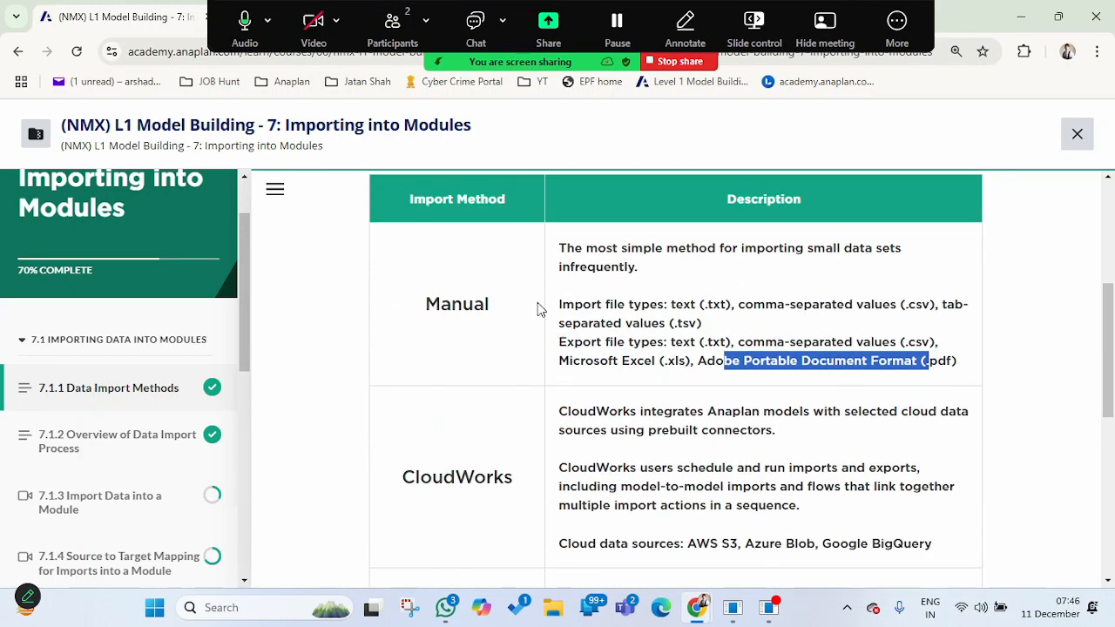
left_click(495, 344)
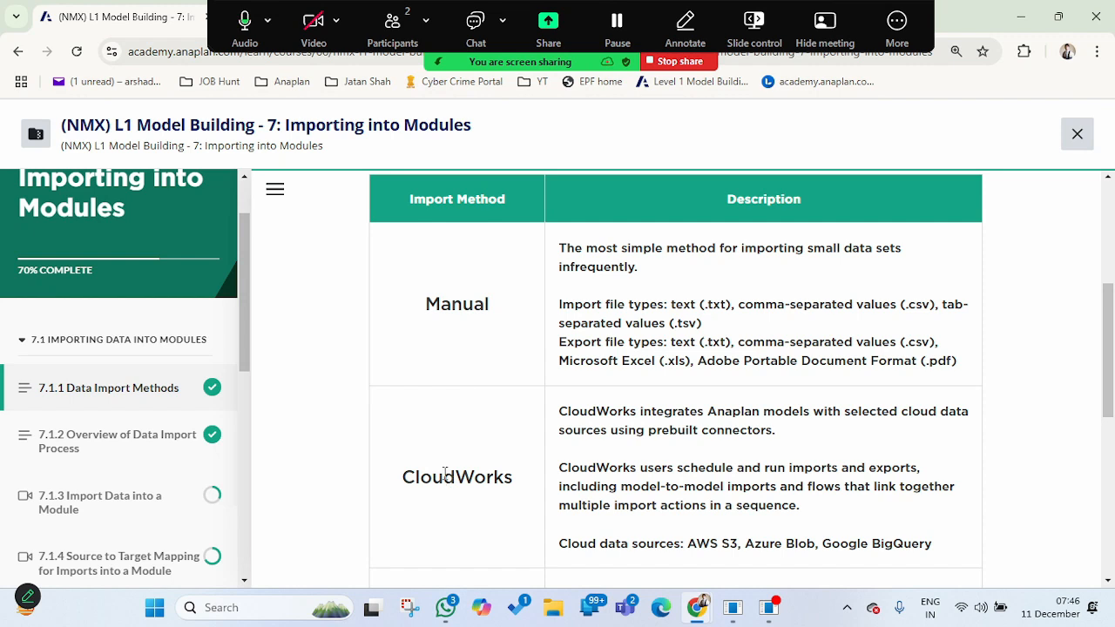
scroll(510, 435, "down", 1)
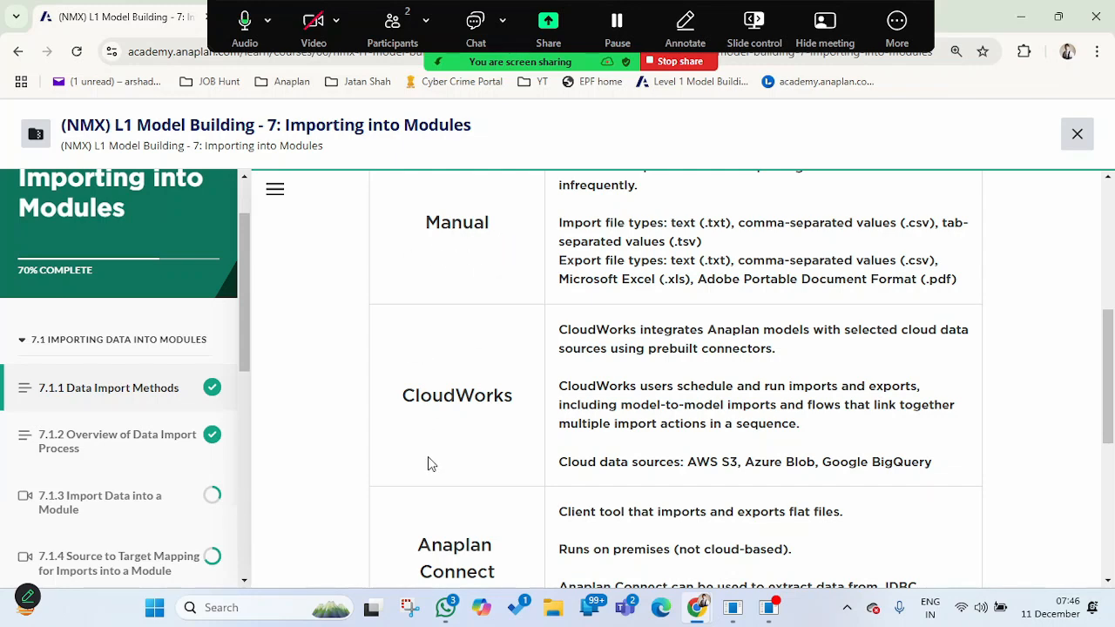
scroll(508, 575, "down", 2)
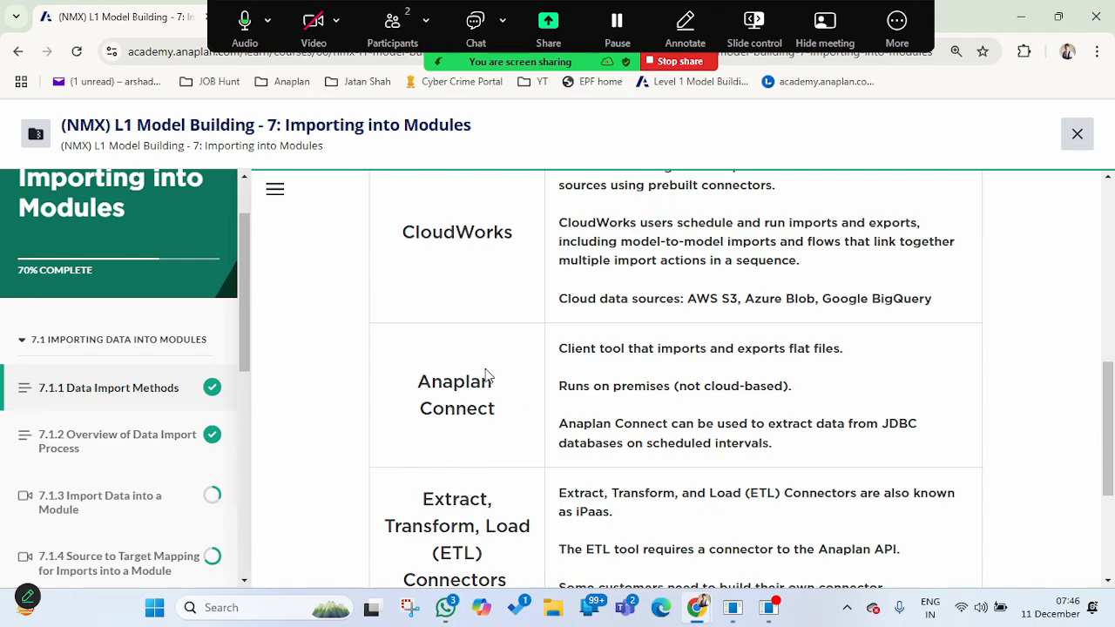
scroll(503, 393, "down", 2)
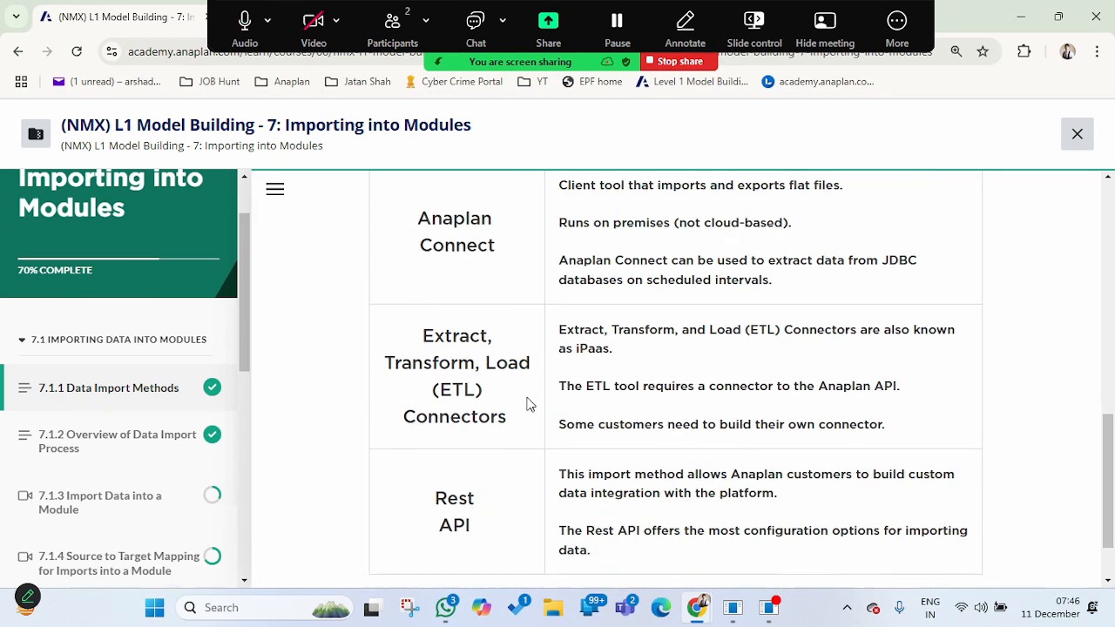
scroll(527, 401, "up", 3)
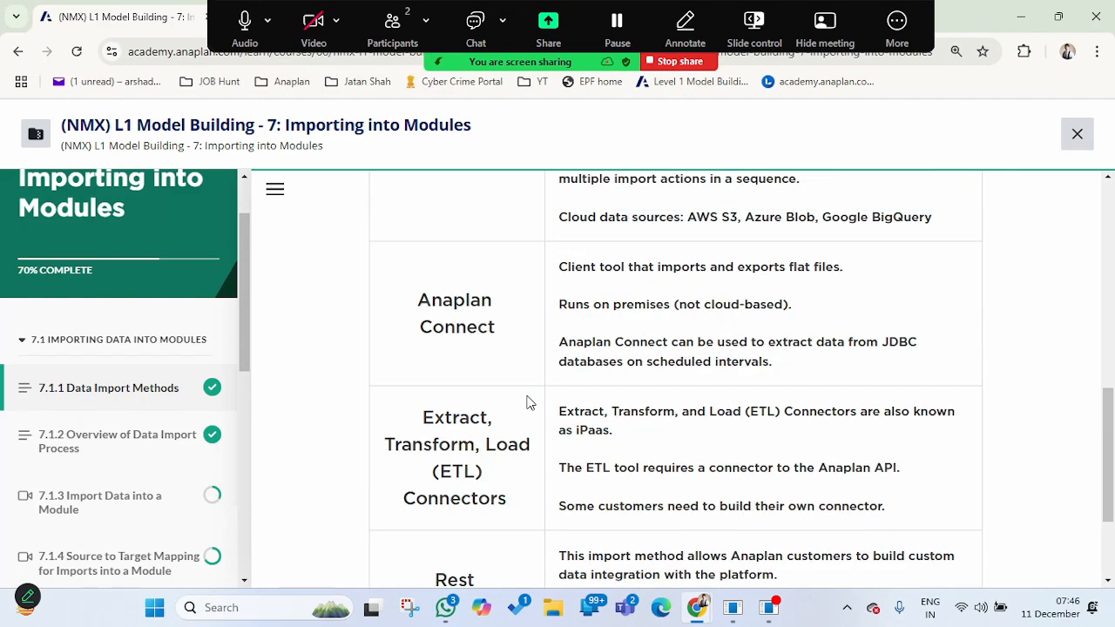
scroll(527, 403, "down", 4)
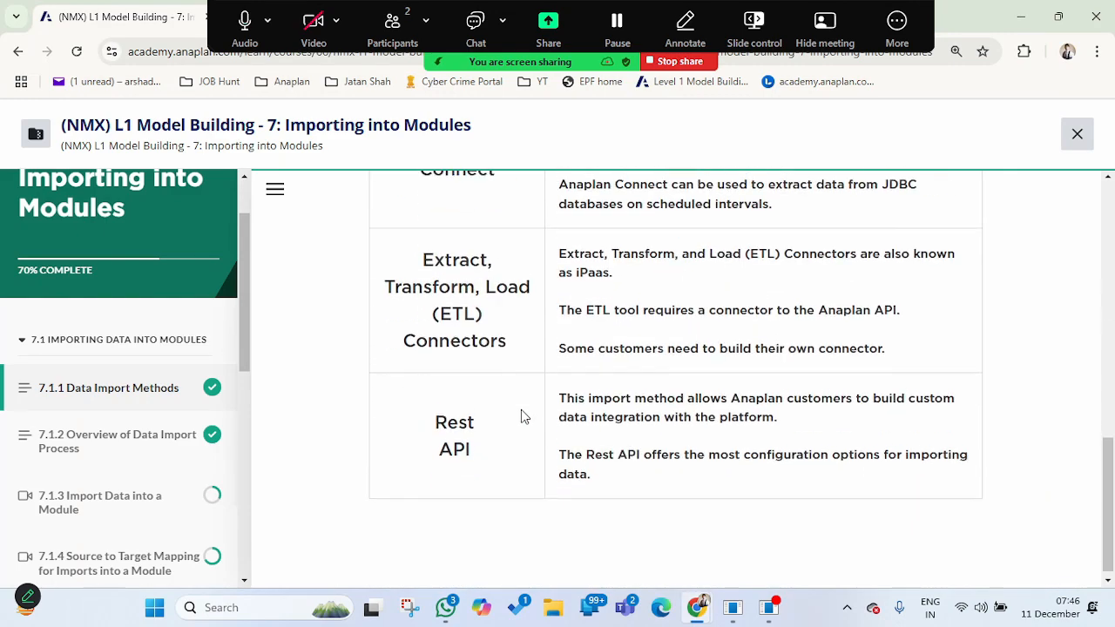
scroll(524, 412, "up", 5)
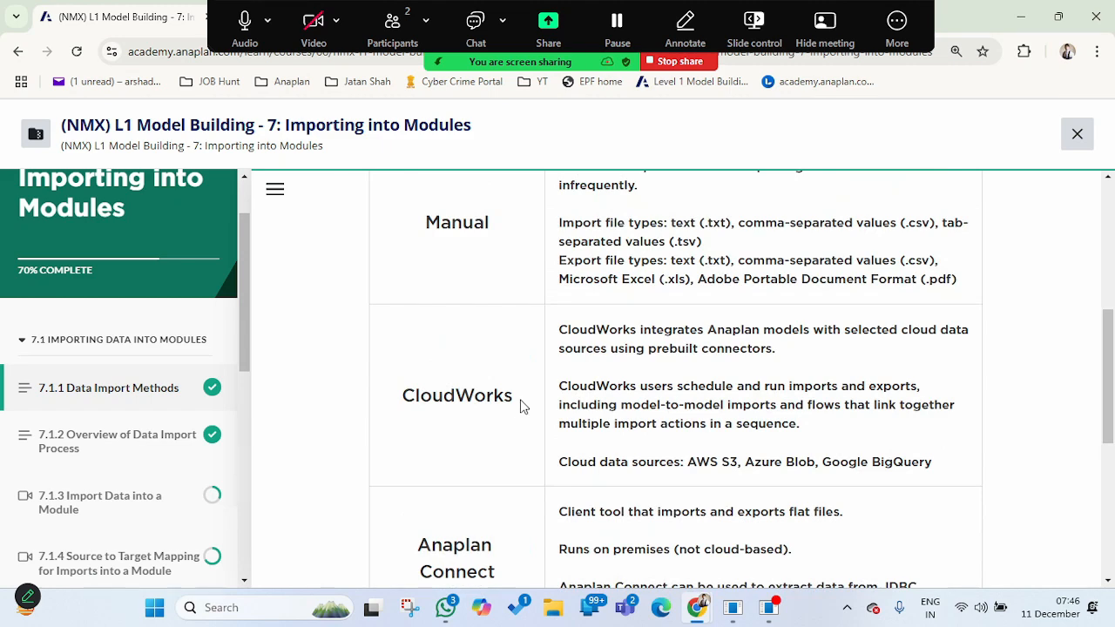
scroll(521, 406, "down", 3)
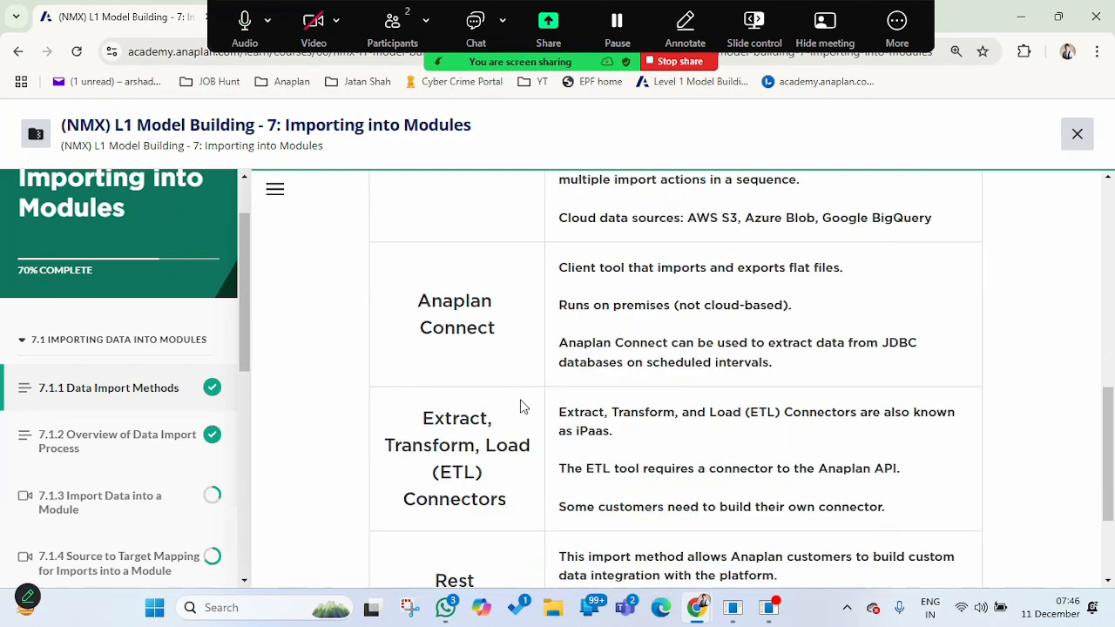
scroll(473, 448, "down", 1)
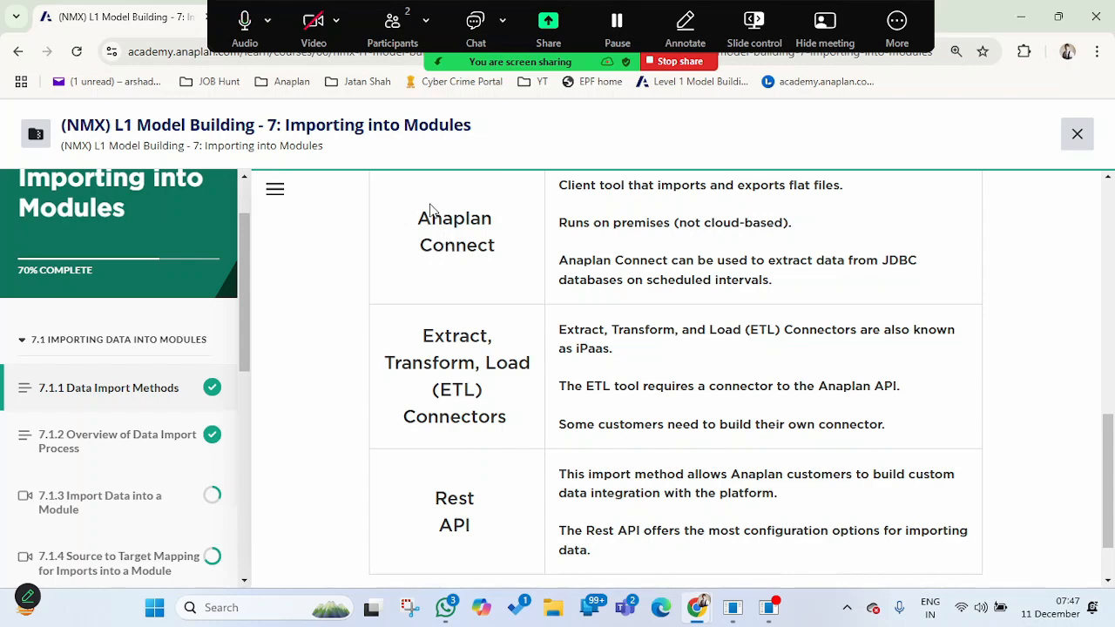
scroll(505, 279, "up", 2)
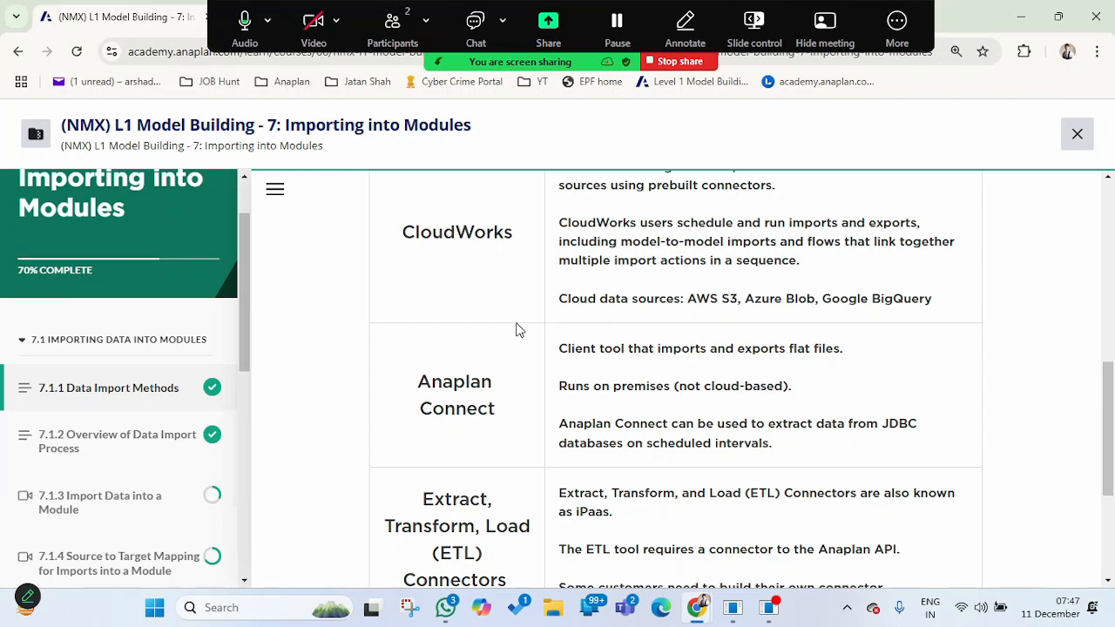
scroll(521, 329, "down", 3)
scroll(520, 330, "up", 8)
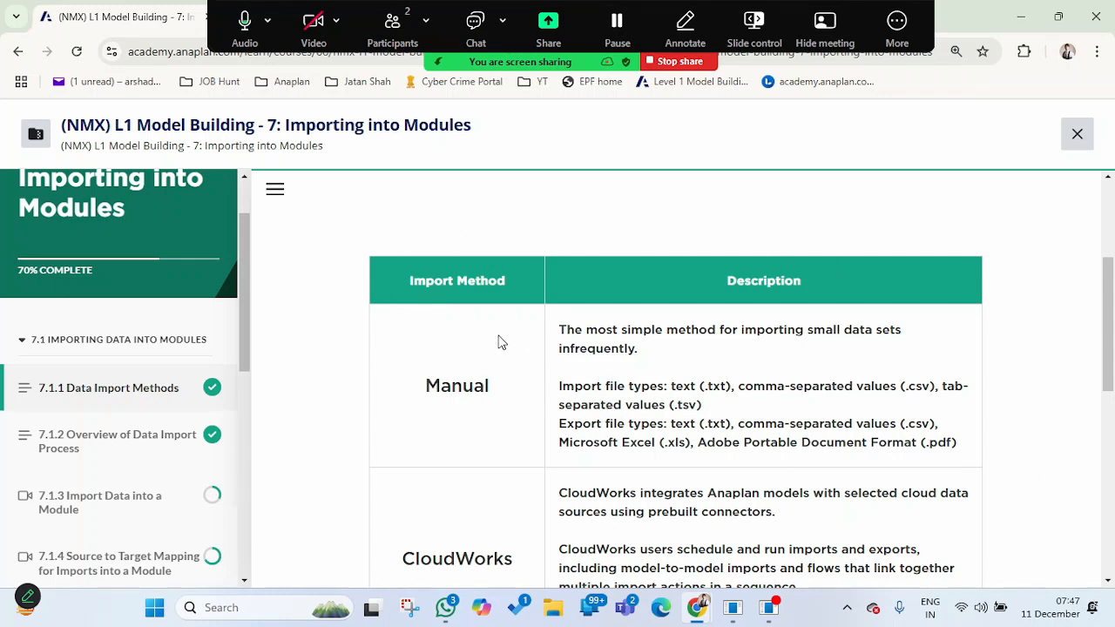
scroll(508, 336, "down", 2)
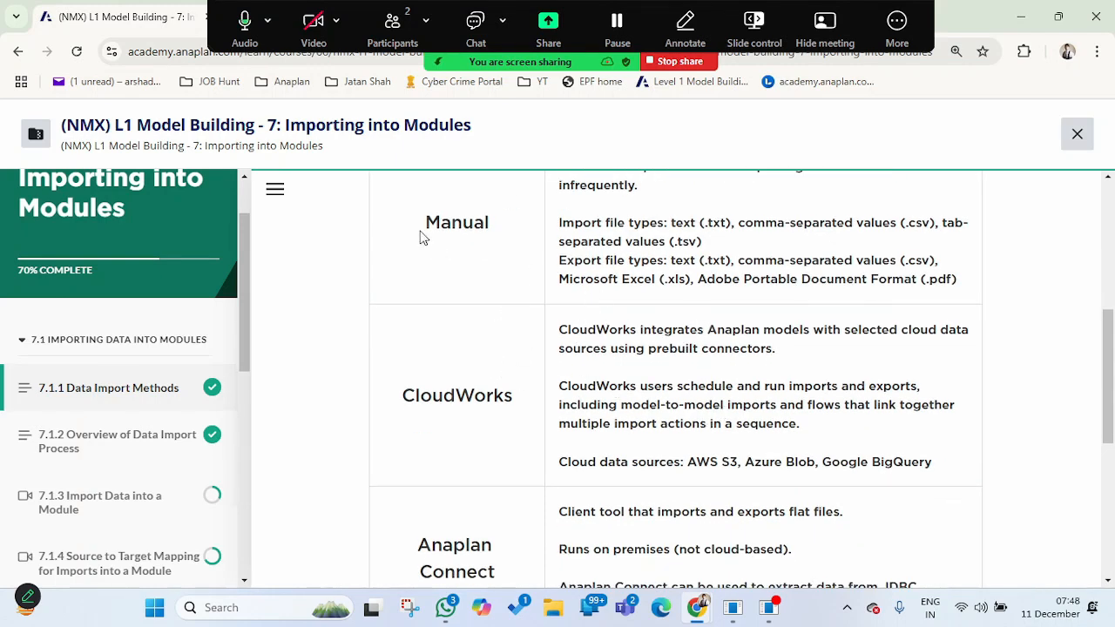
left_click_drag(425, 235, 957, 281)
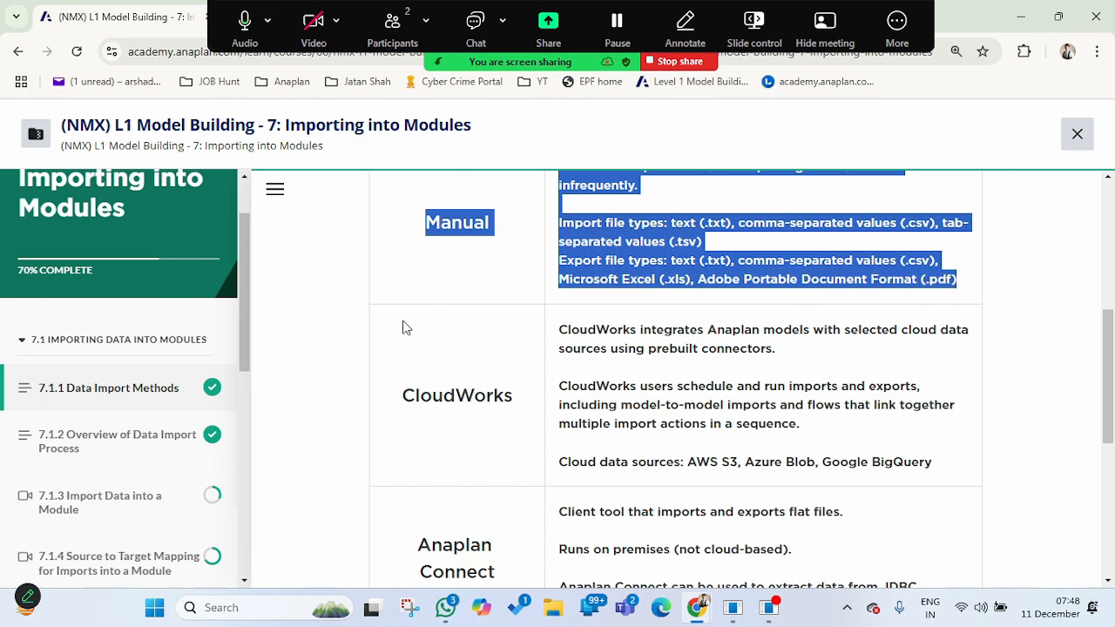
left_click(426, 282)
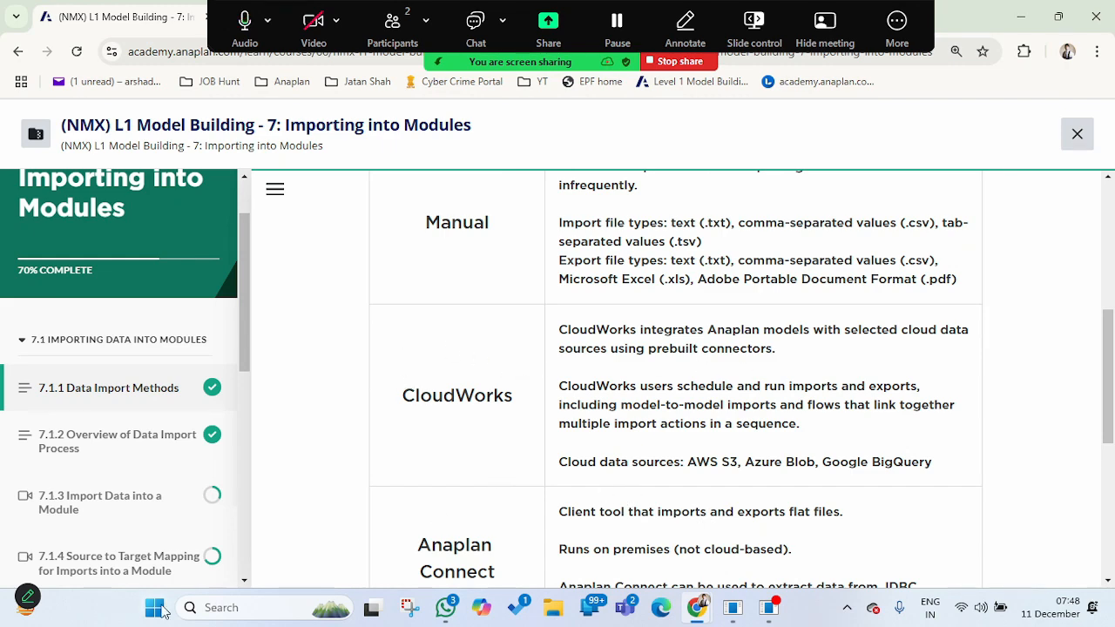
Open lesson 7.1.2 Overview of Data Import Process and read the numbered steps for importing data into a module.
scroll(140, 427, "down", 1)
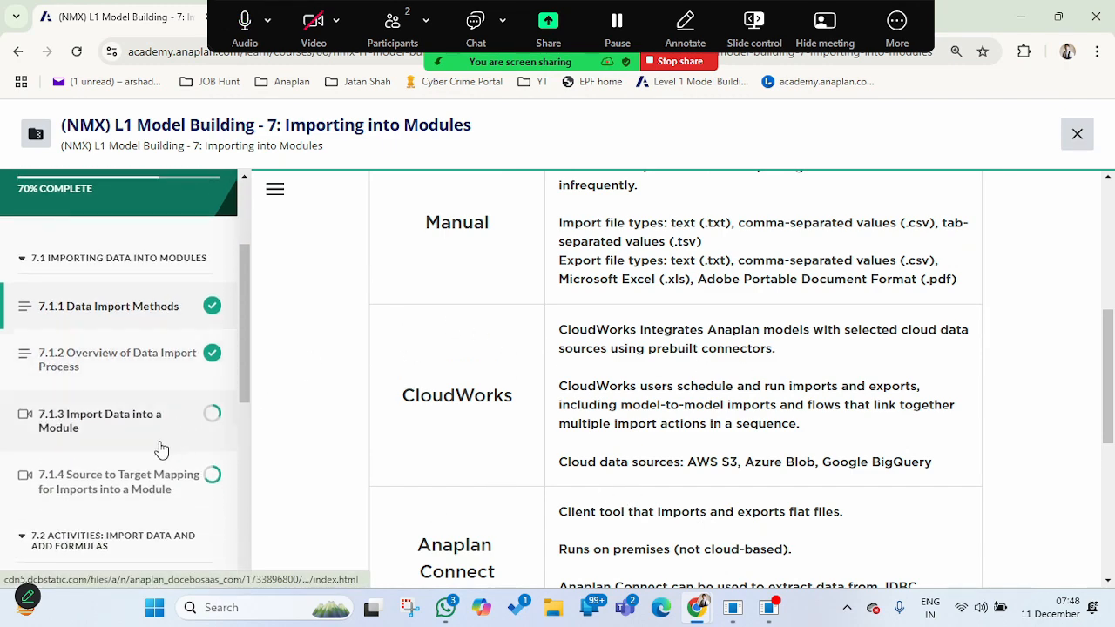
scroll(444, 392, "down", 5)
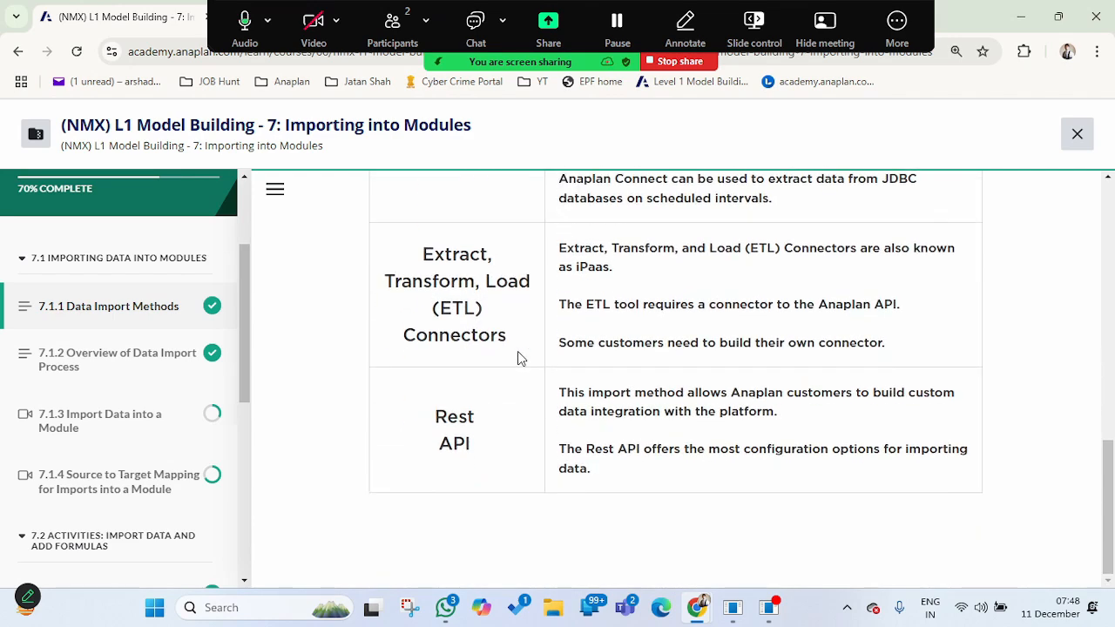
left_click(117, 366)
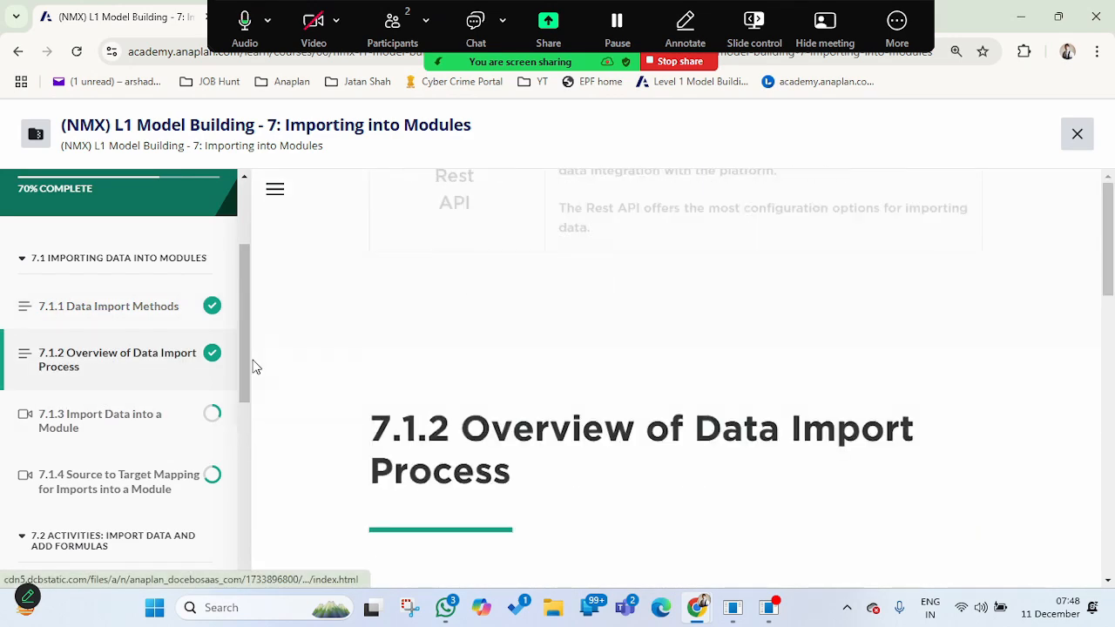
scroll(714, 357, "down", 5)
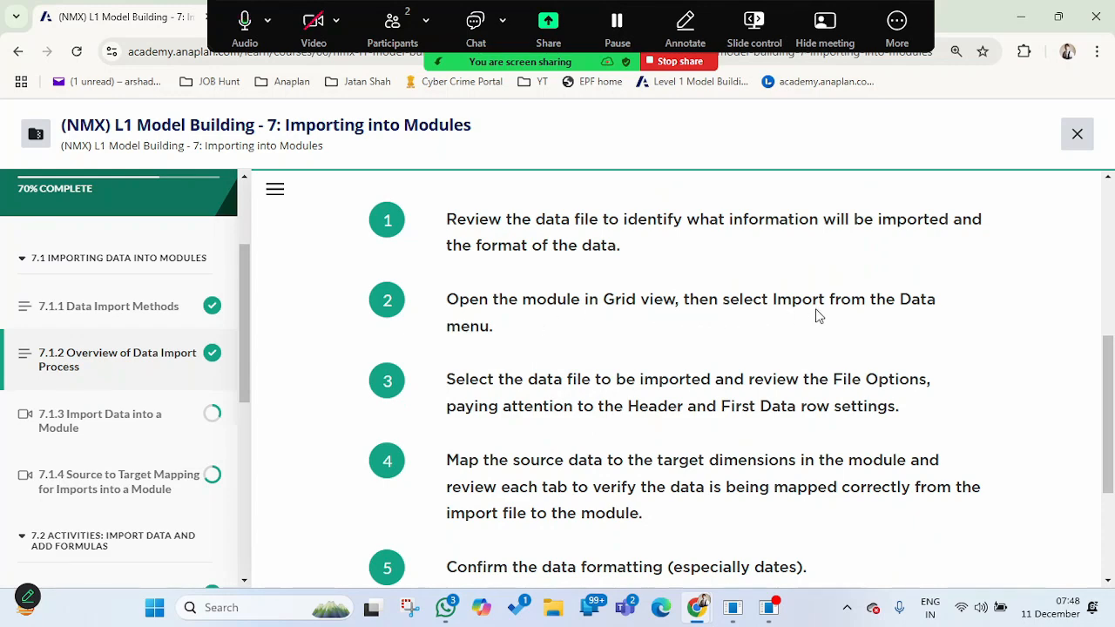
Switch to the Anaplan practice model, open the SYS08 Employee Details module and locate its data Import command.
key("alt+Tab")
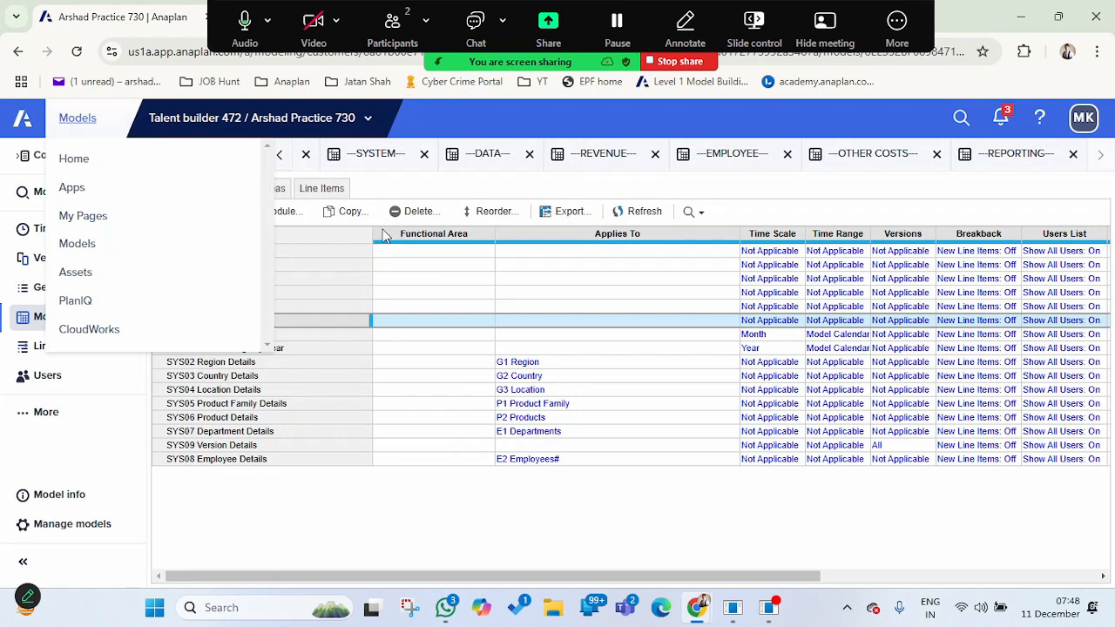
left_click(471, 115)
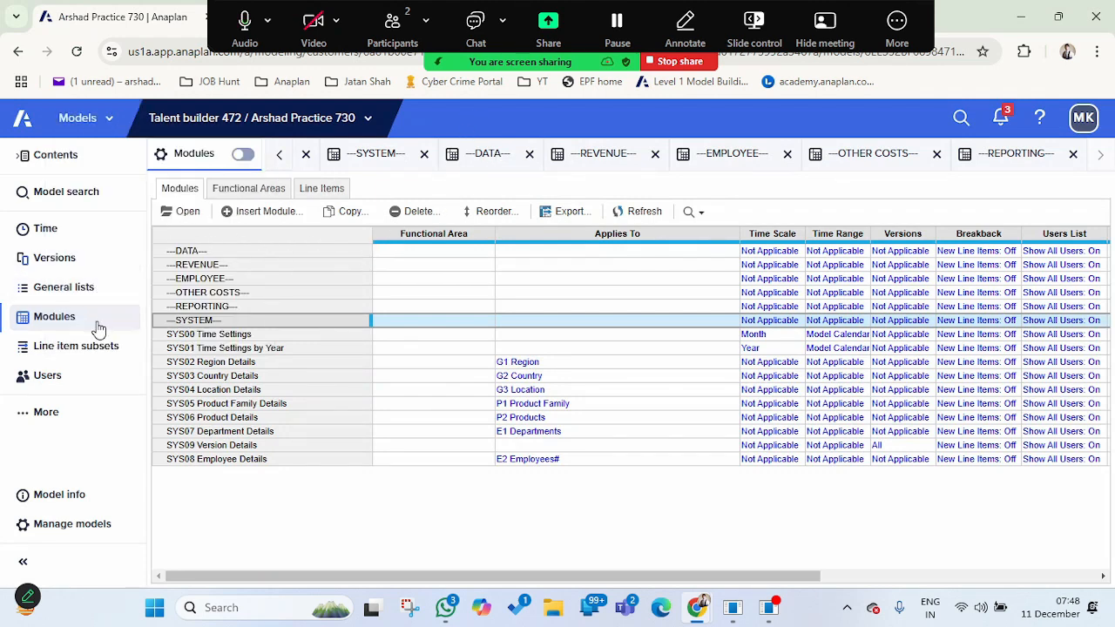
left_click(199, 459)
left_click(188, 212)
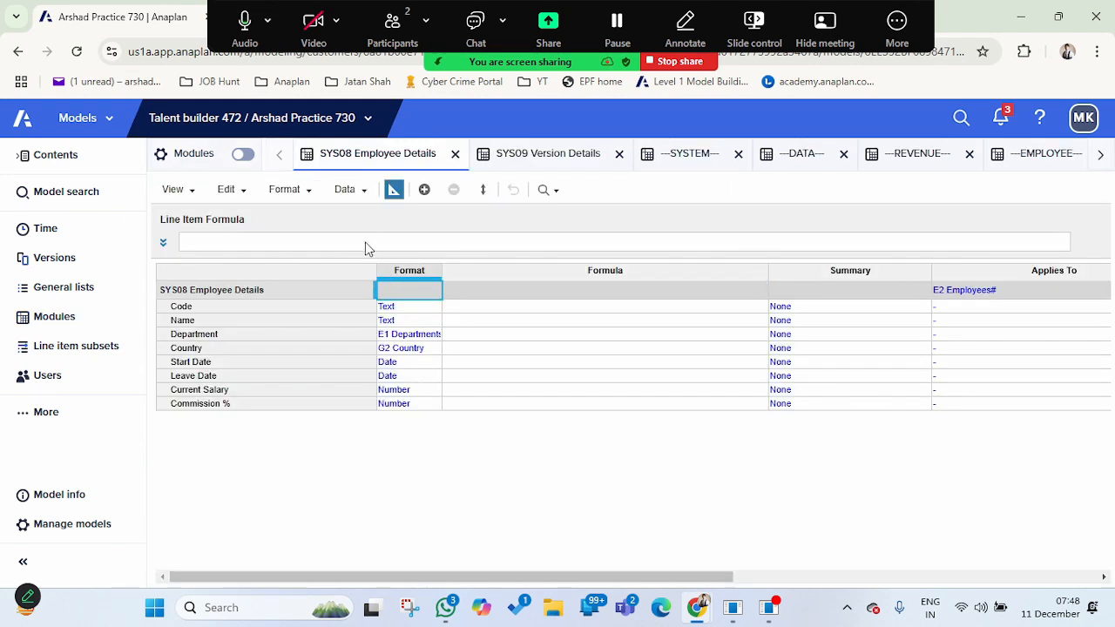
left_click(353, 194)
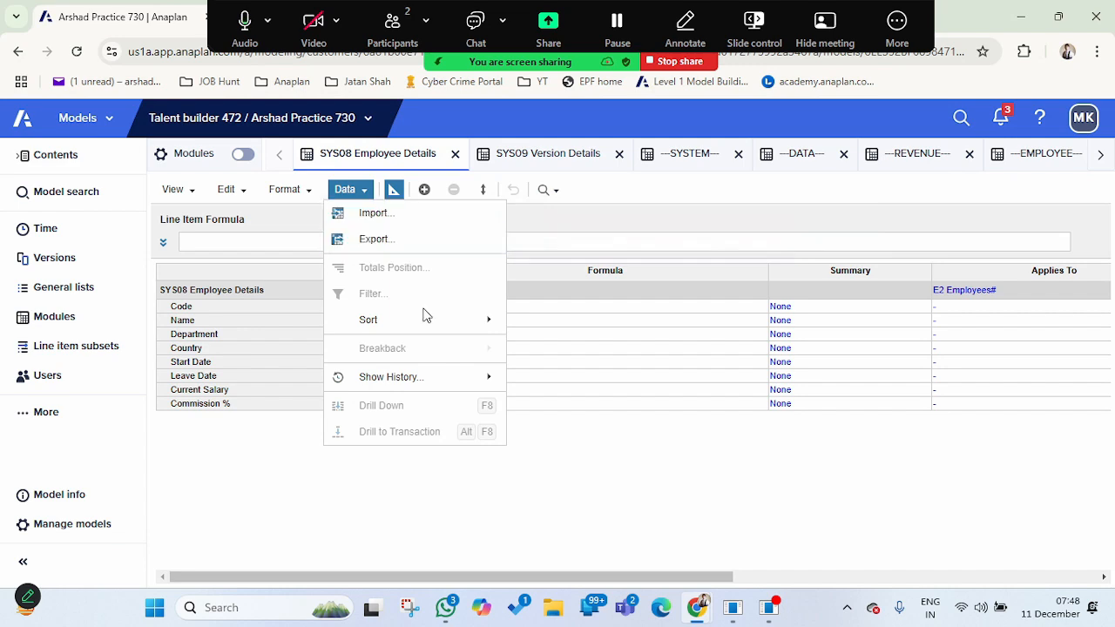
Return to the Anaplan Academy lesson and read the remaining import process steps, from file selection to Import Log review, plus the introduction.
key("alt+Tab")
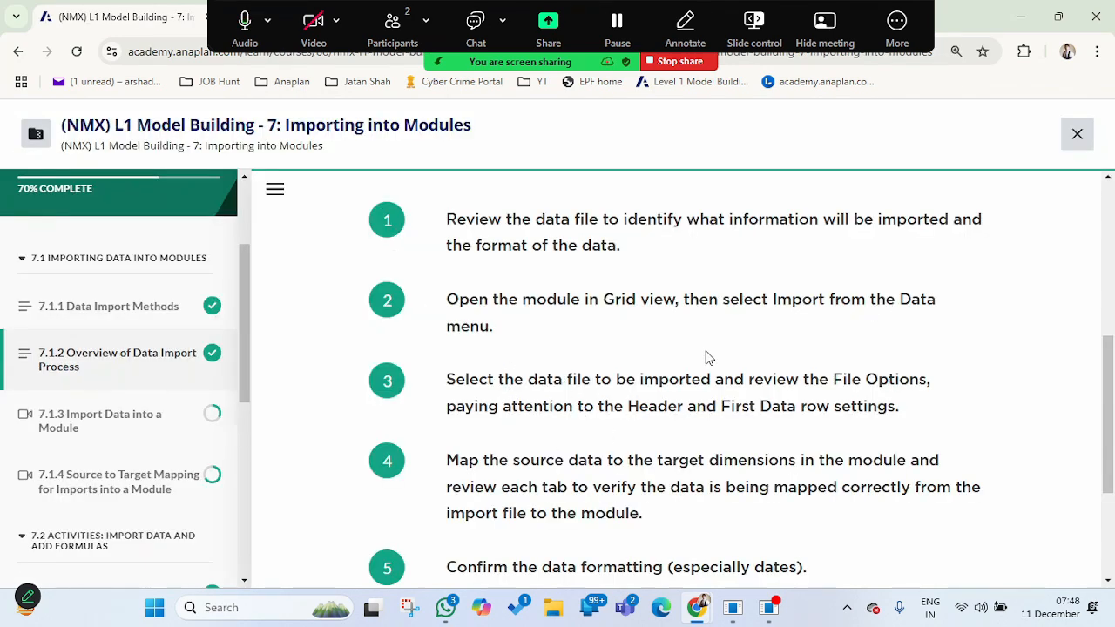
scroll(575, 398, "down", 2)
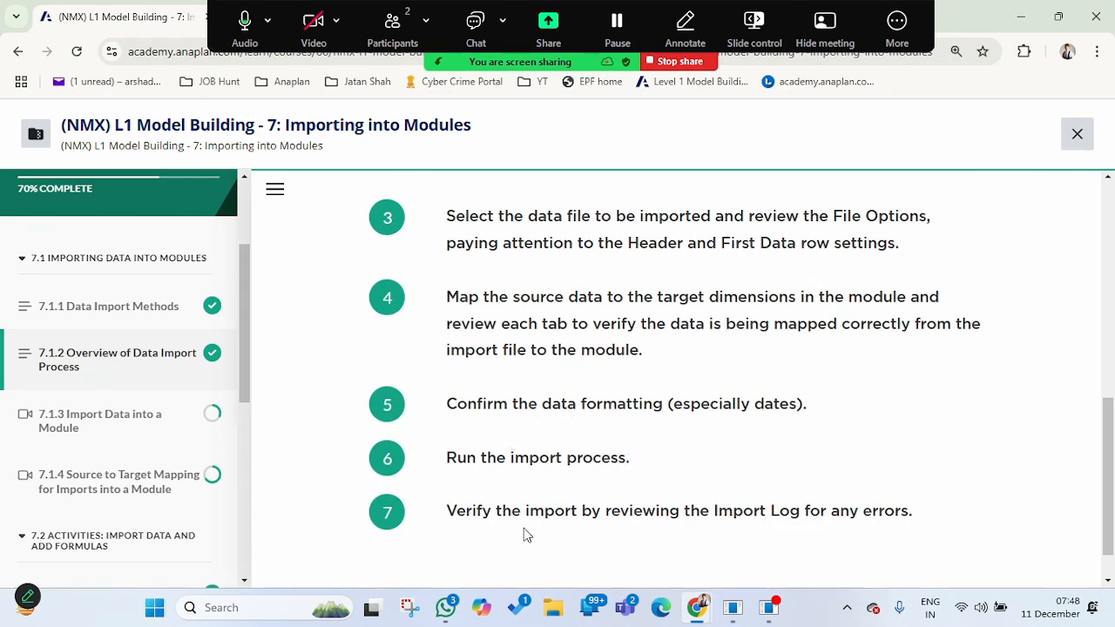
scroll(592, 519, "down", 1)
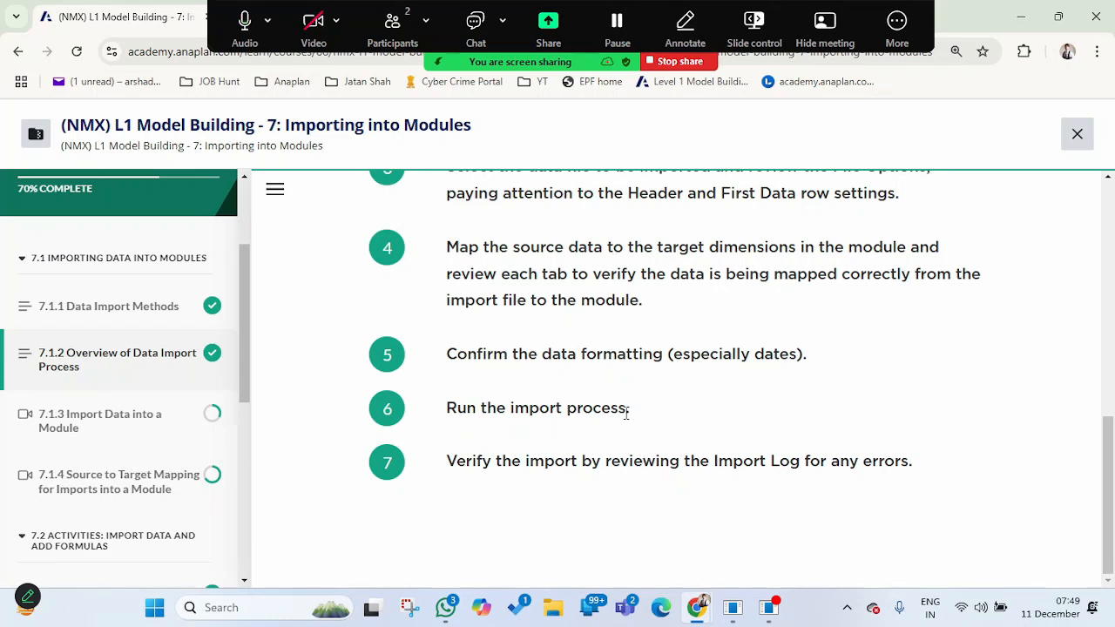
scroll(627, 414, "up", 5)
scroll(484, 327, "up", 2)
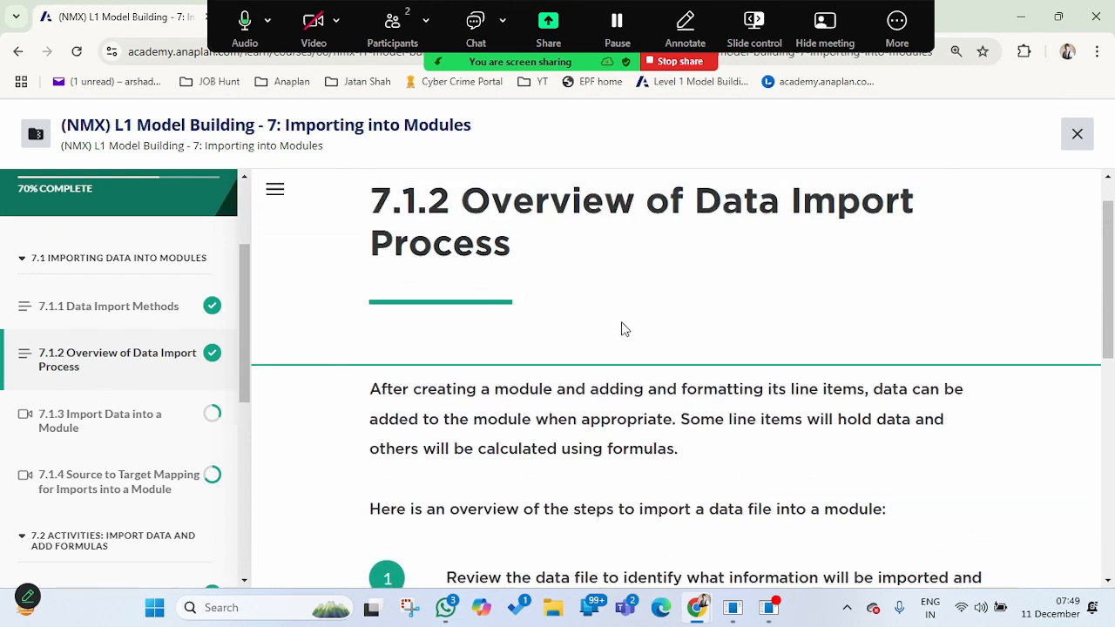
scroll(533, 394, "down", 2)
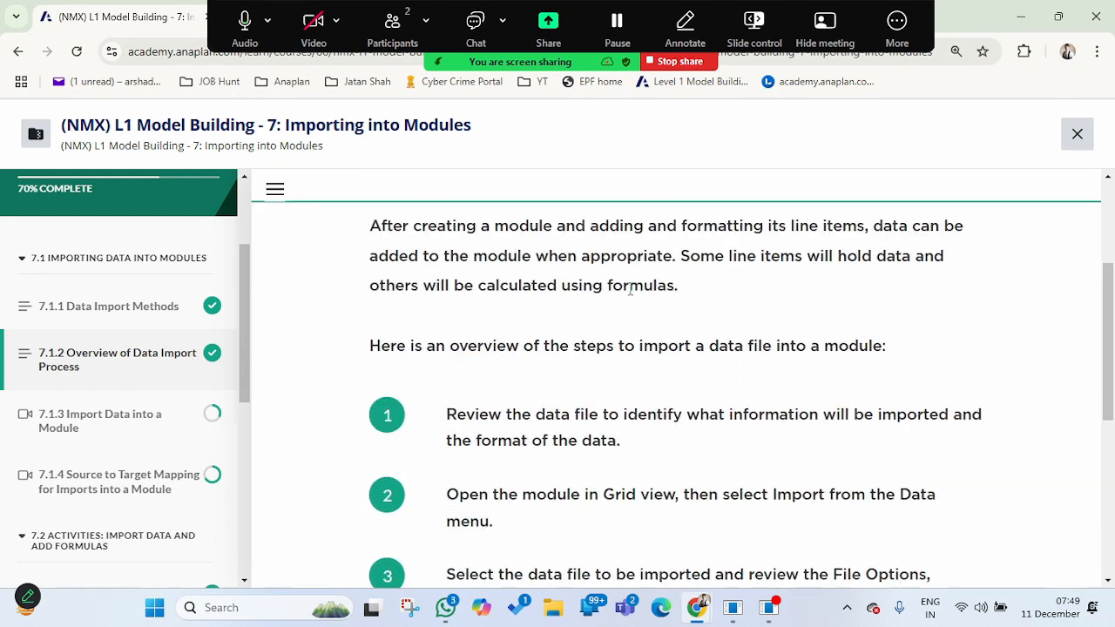
scroll(363, 448, "down", 5)
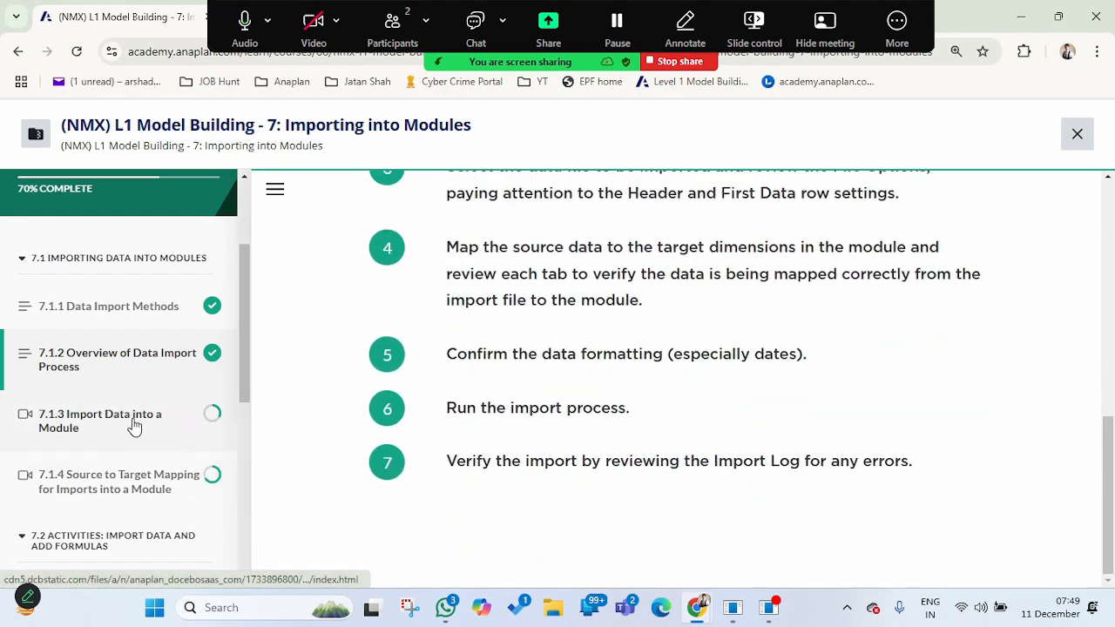
Open lesson 7.1.3 Import Data into a Module and look over its micro-lesson video page.
left_click(150, 440)
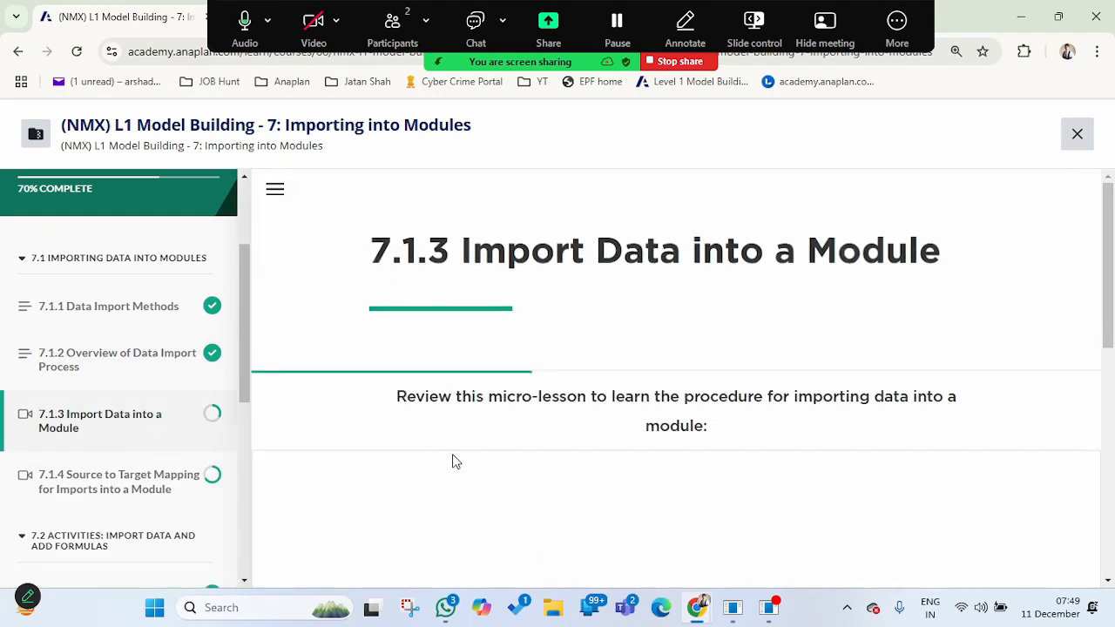
scroll(457, 455, "down", 1)
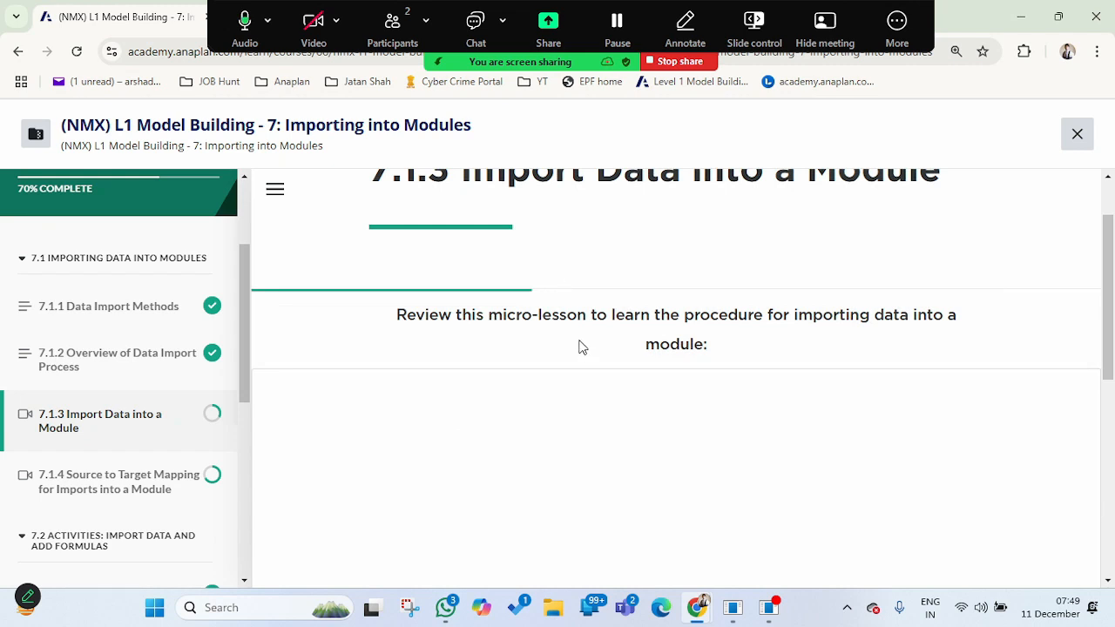
scroll(654, 370, "down", 4)
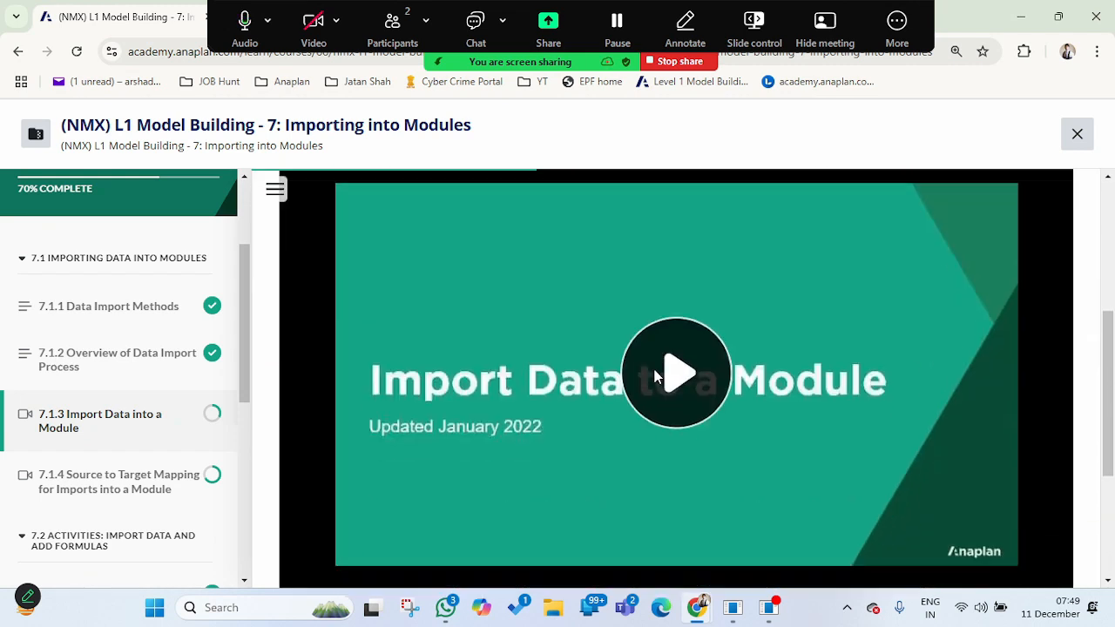
scroll(654, 370, "down", 1)
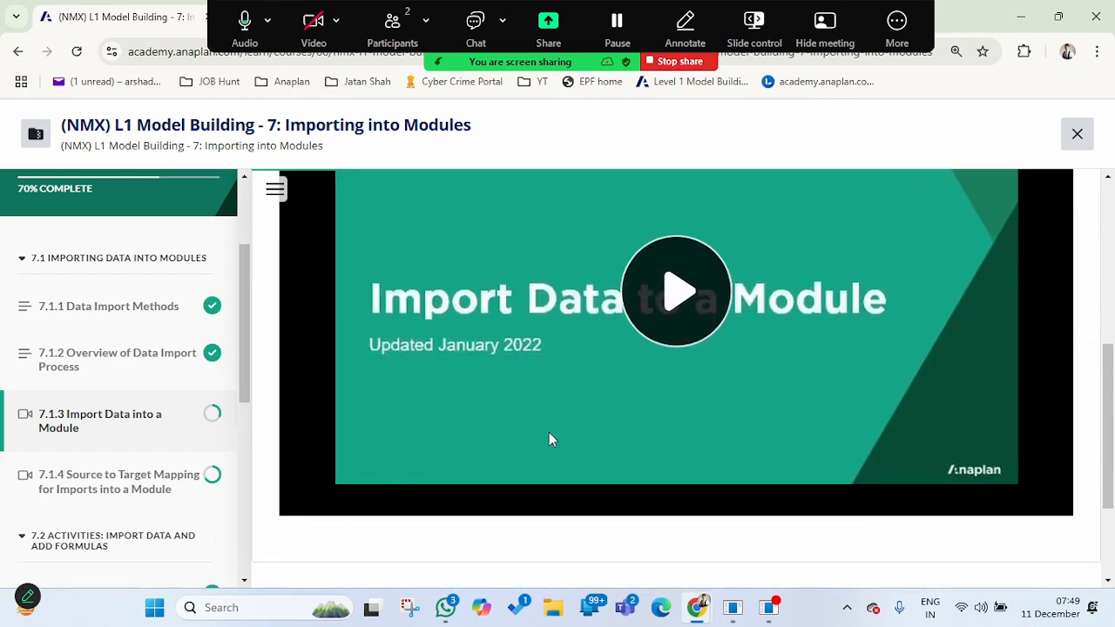
Open lesson 7.1.4 Source to Target Mapping for Imports into a Module and look over its video page.
scroll(122, 427, "down", 3)
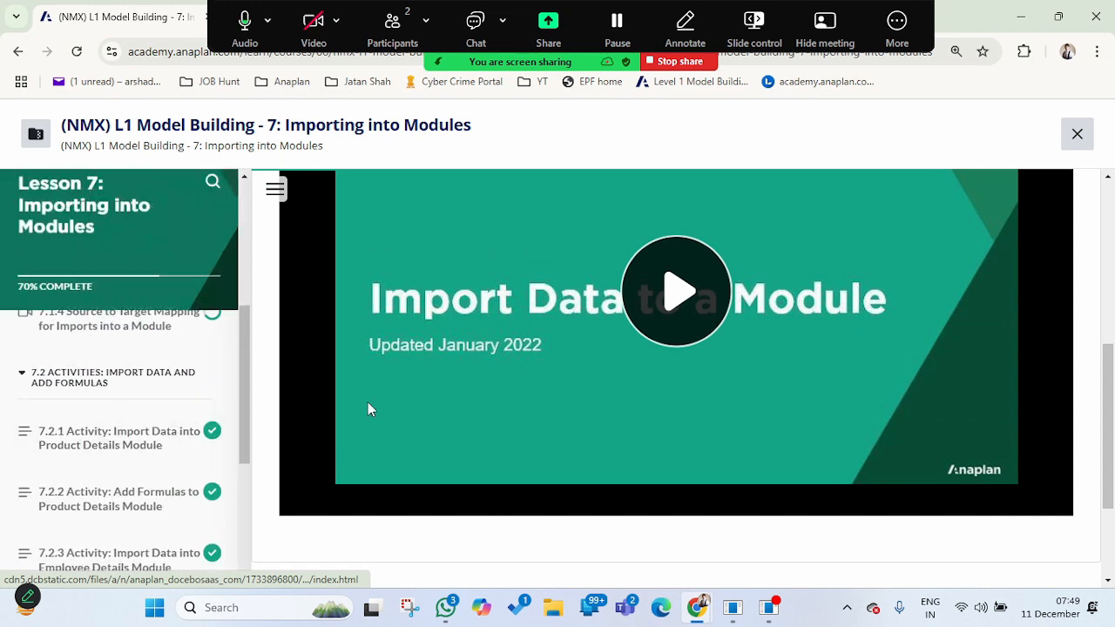
scroll(122, 440, "up", 2)
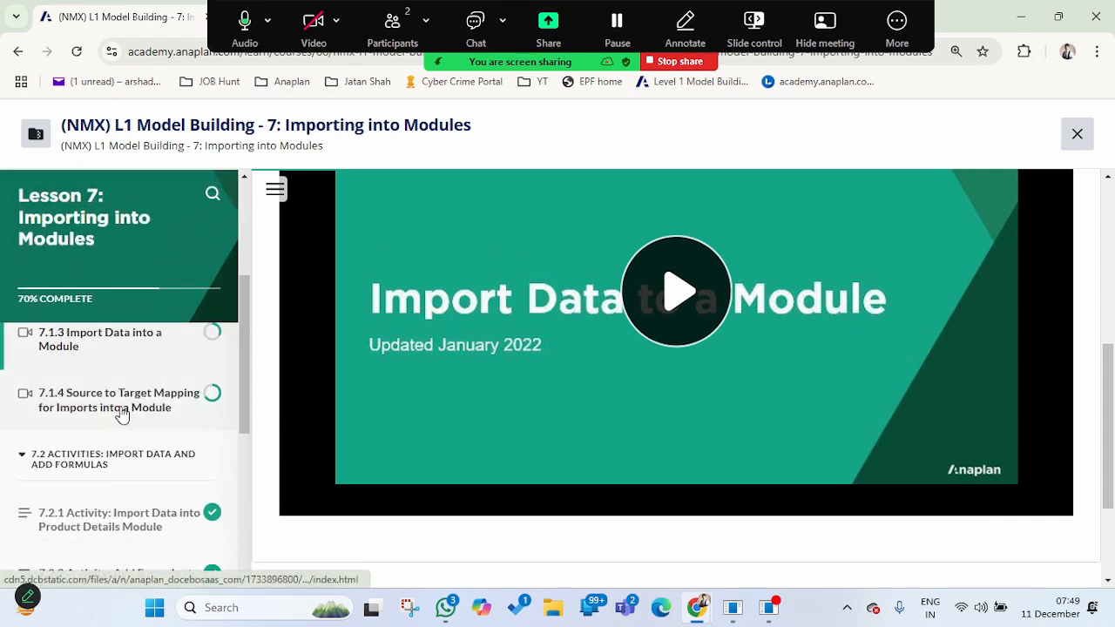
left_click(123, 414)
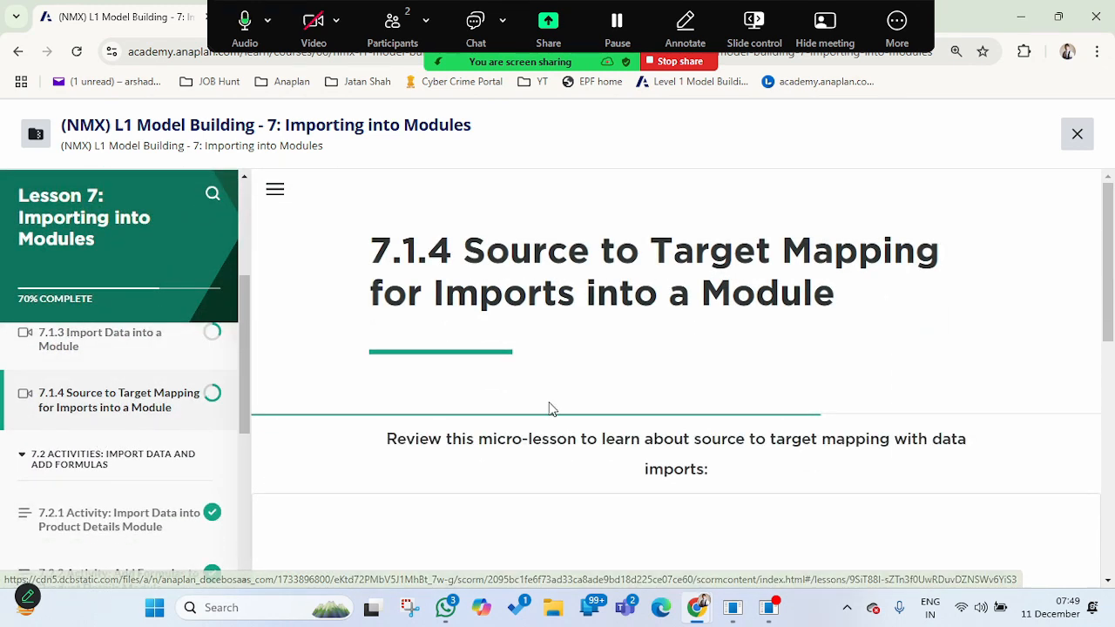
scroll(566, 415, "down", 1)
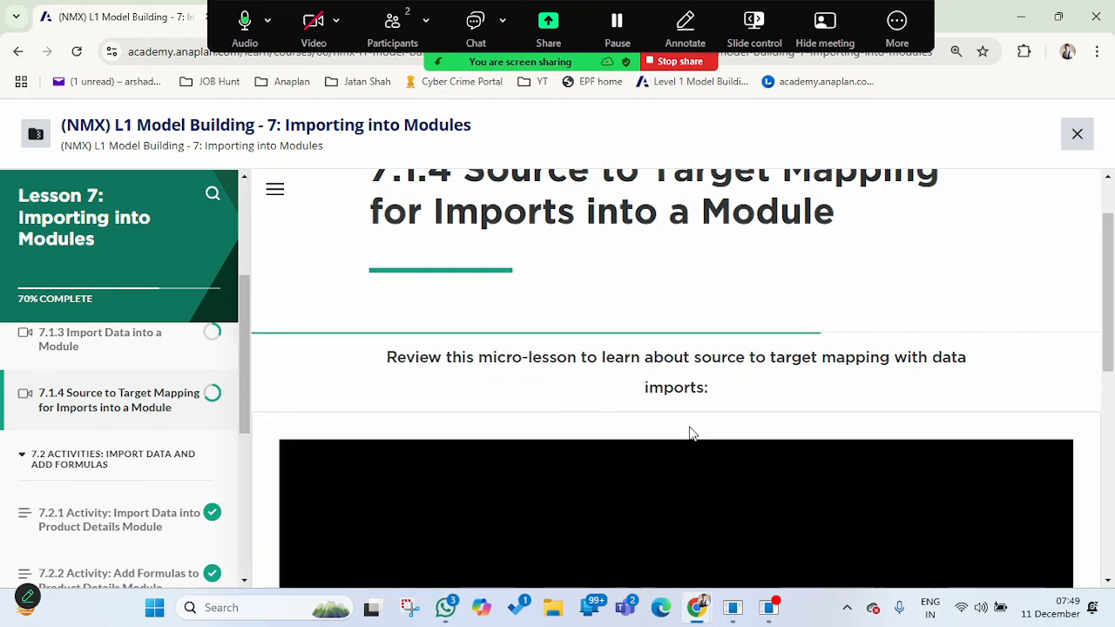
scroll(623, 393, "down", 2)
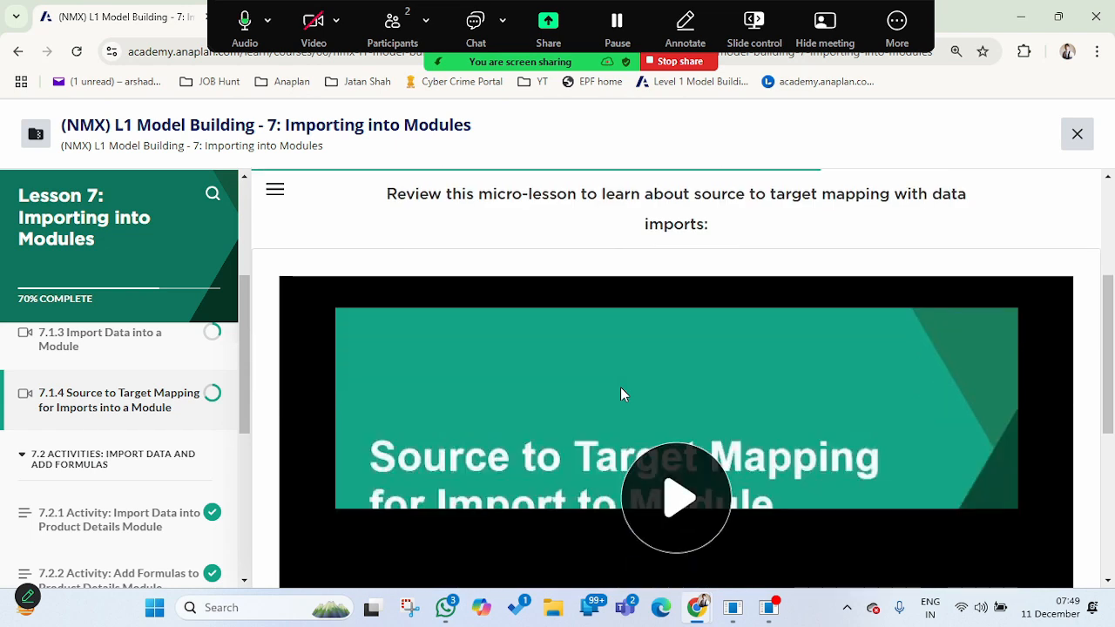
scroll(620, 390, "down", 1)
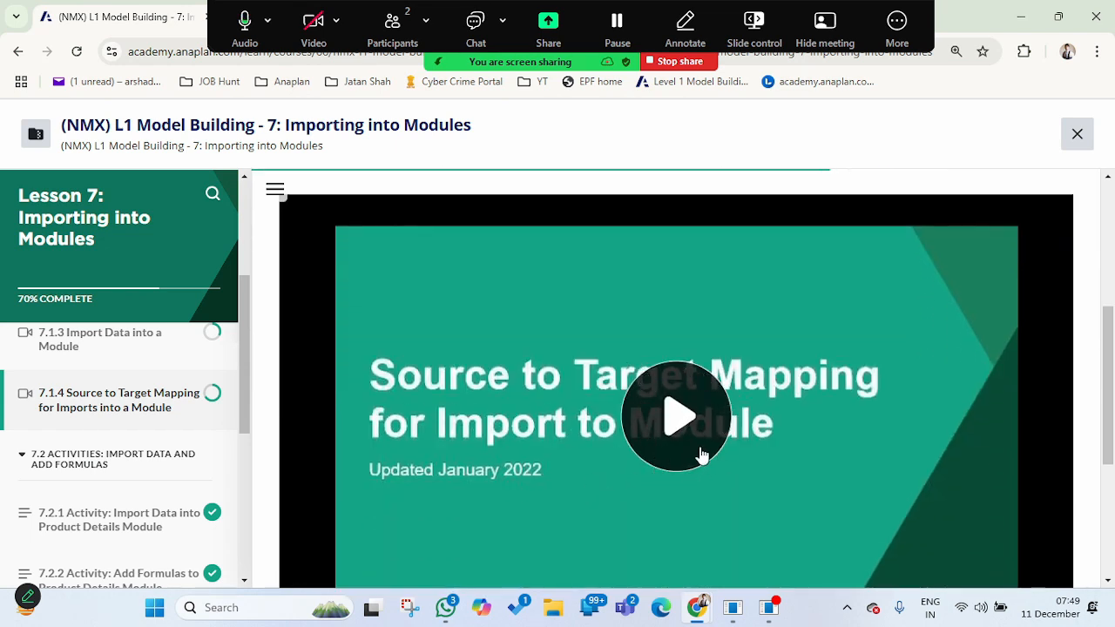
scroll(712, 433, "down", 1)
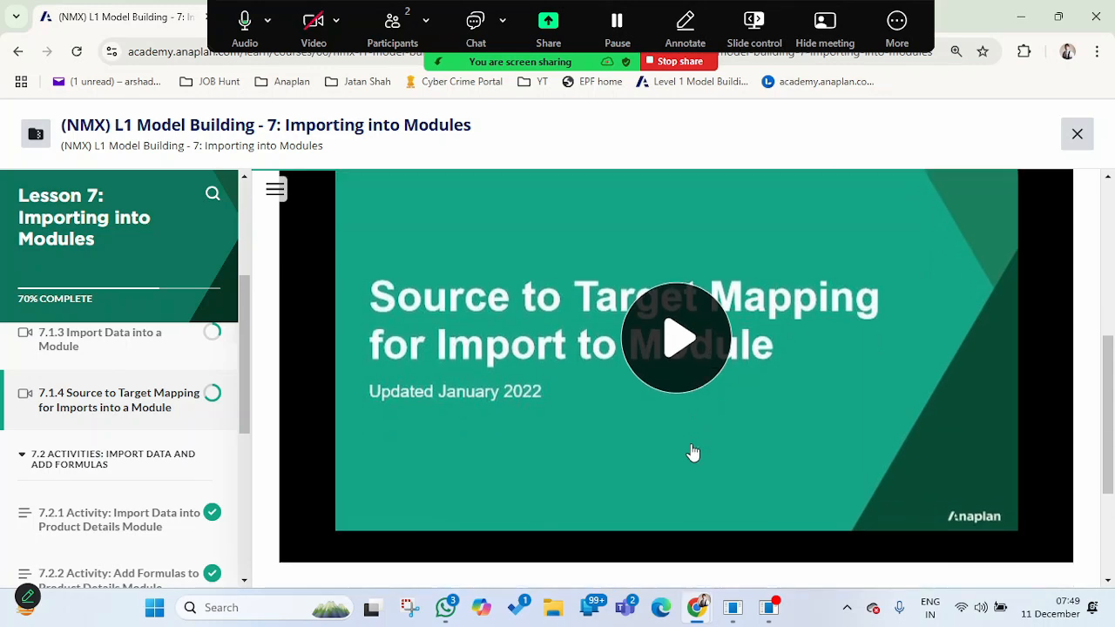
Open activity 7.2.1 Import Data into Product Details Module, read its instructions and download the Products.csv data file.
scroll(174, 440, "down", 1)
left_click(142, 436)
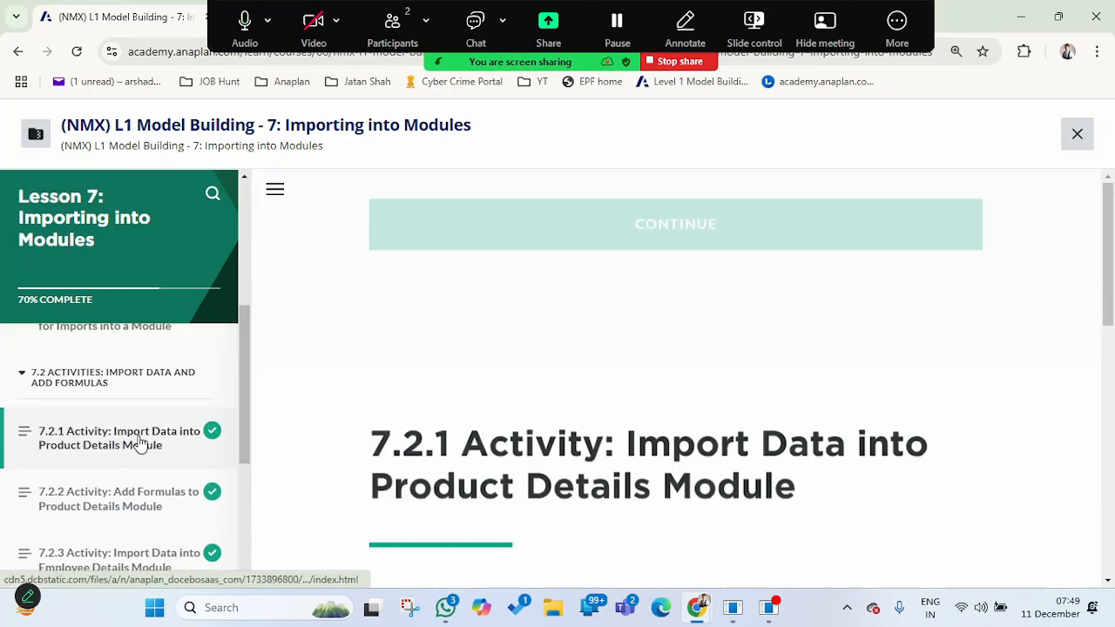
scroll(608, 406, "down", 2)
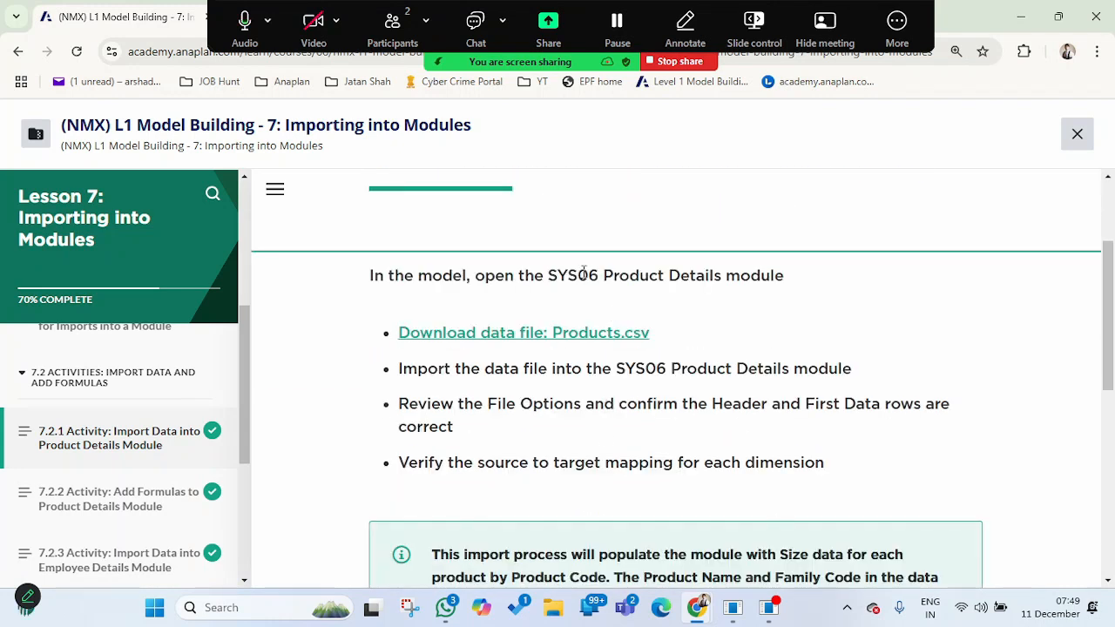
left_click_drag(543, 277, 760, 288)
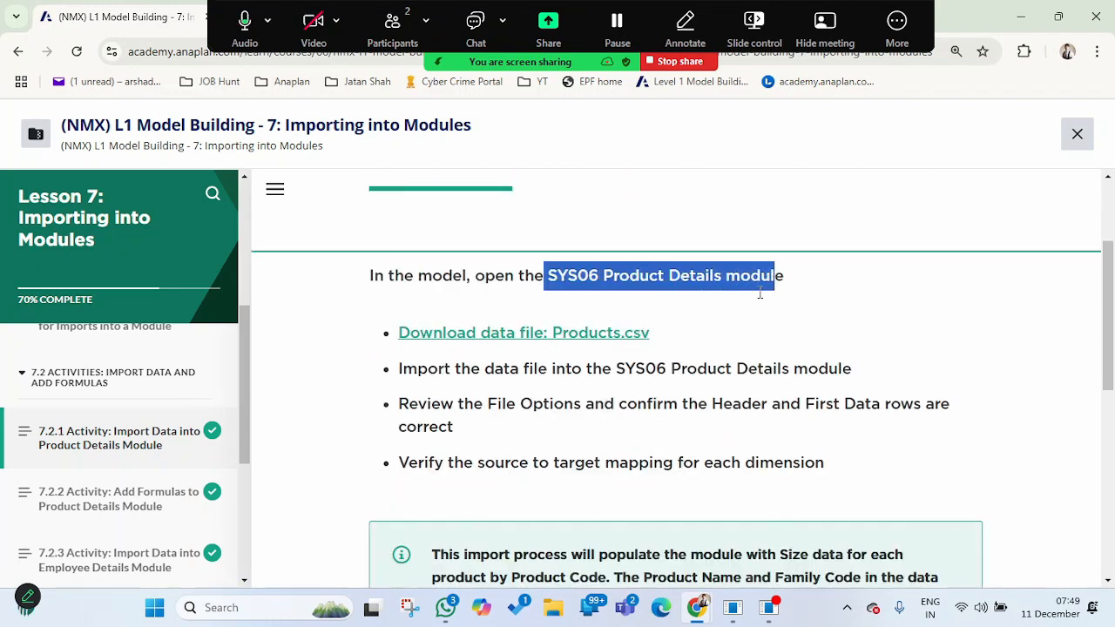
left_click(697, 360)
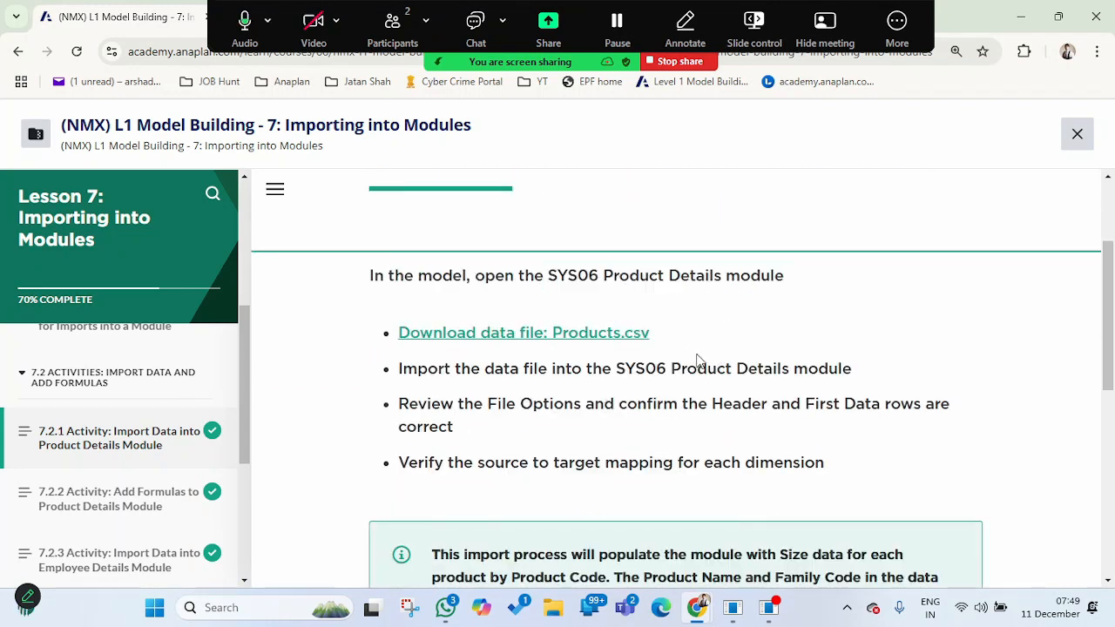
left_click(563, 334)
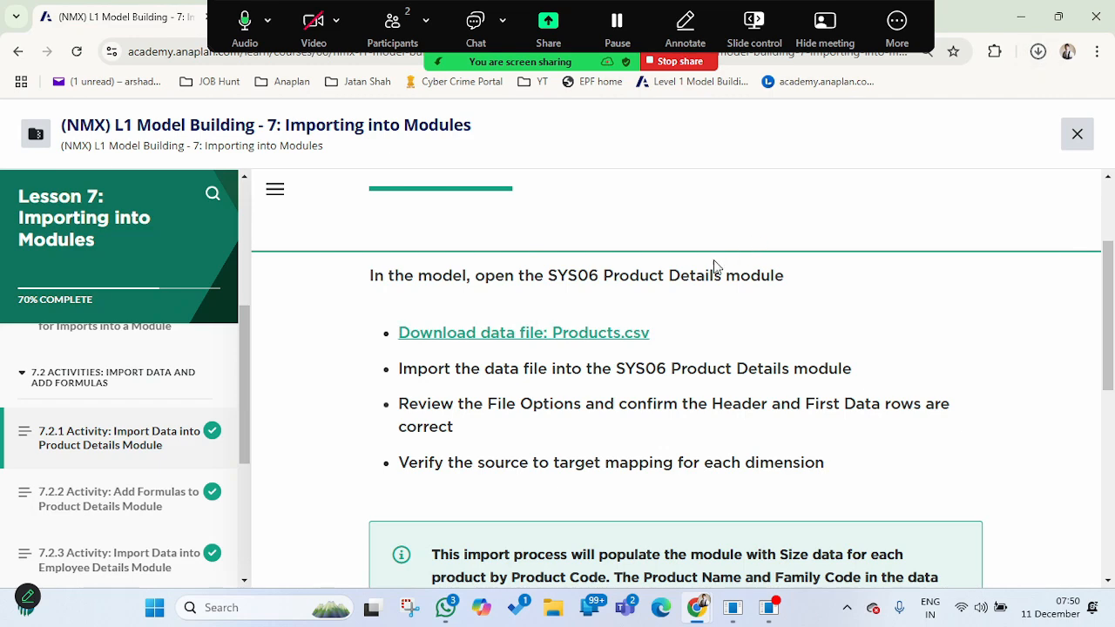
Switch to the Anaplan practice model and open the SYS06 Product Details module from the list of modules.
key("alt+Tab")
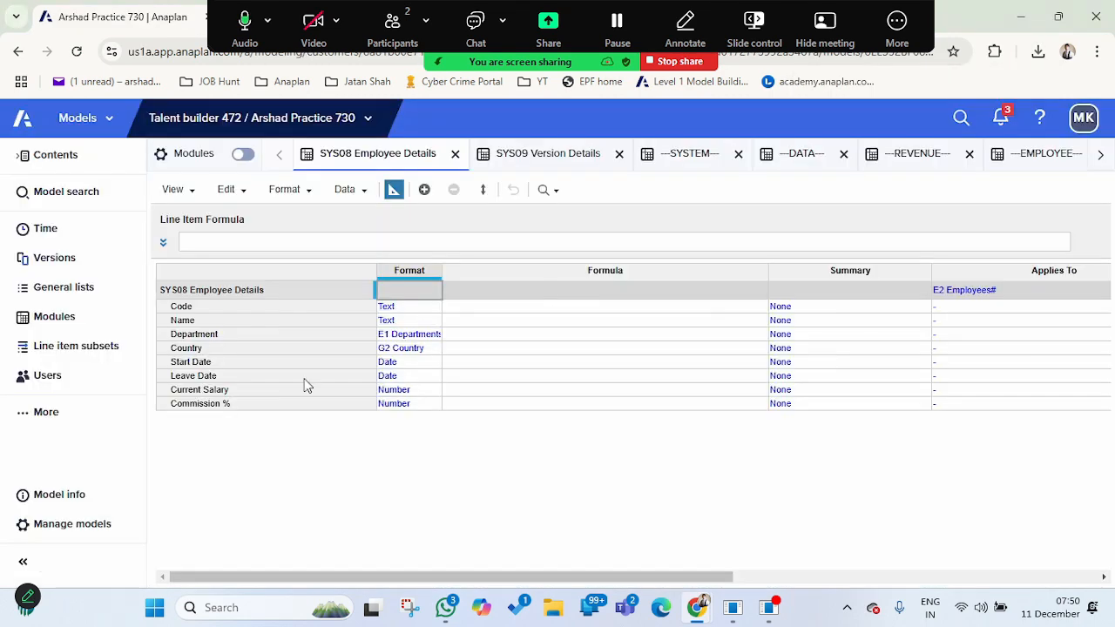
left_click(48, 317)
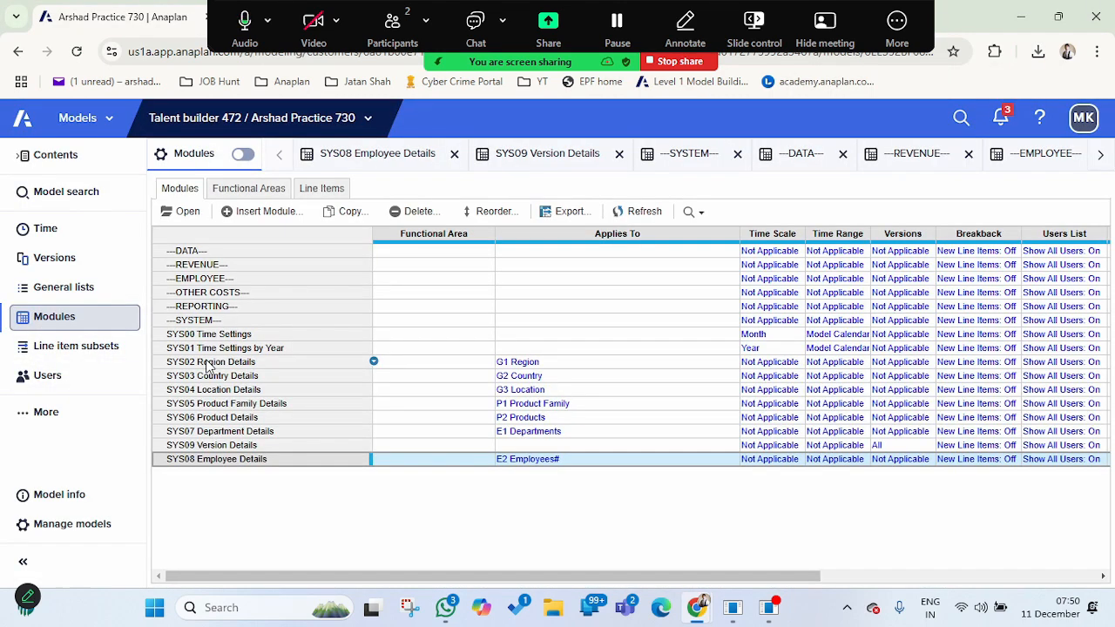
left_click(205, 419)
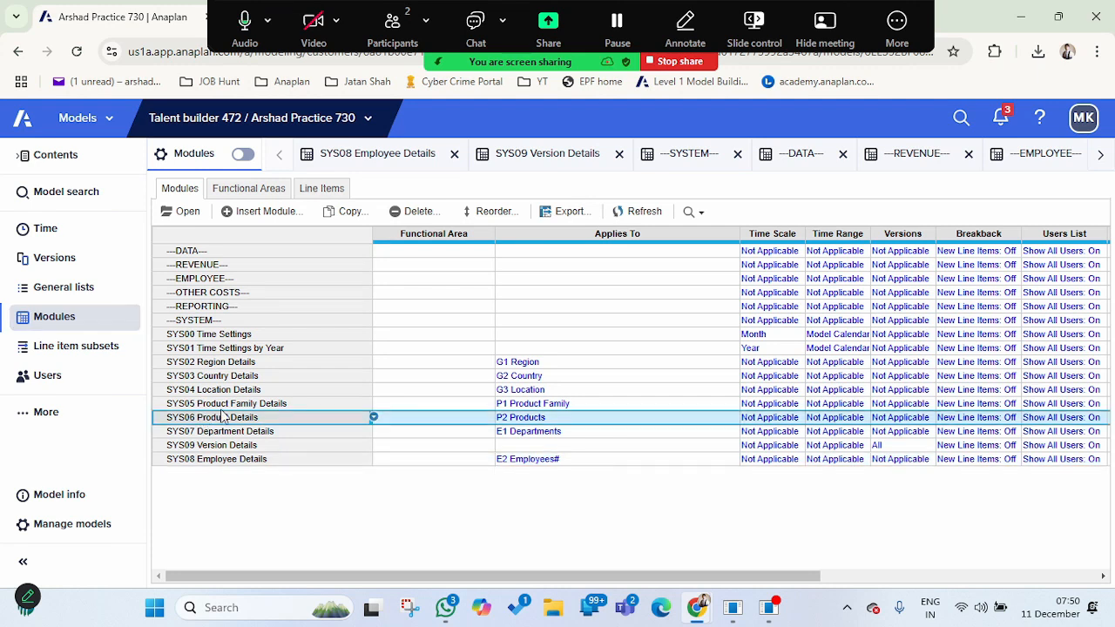
left_click(185, 211)
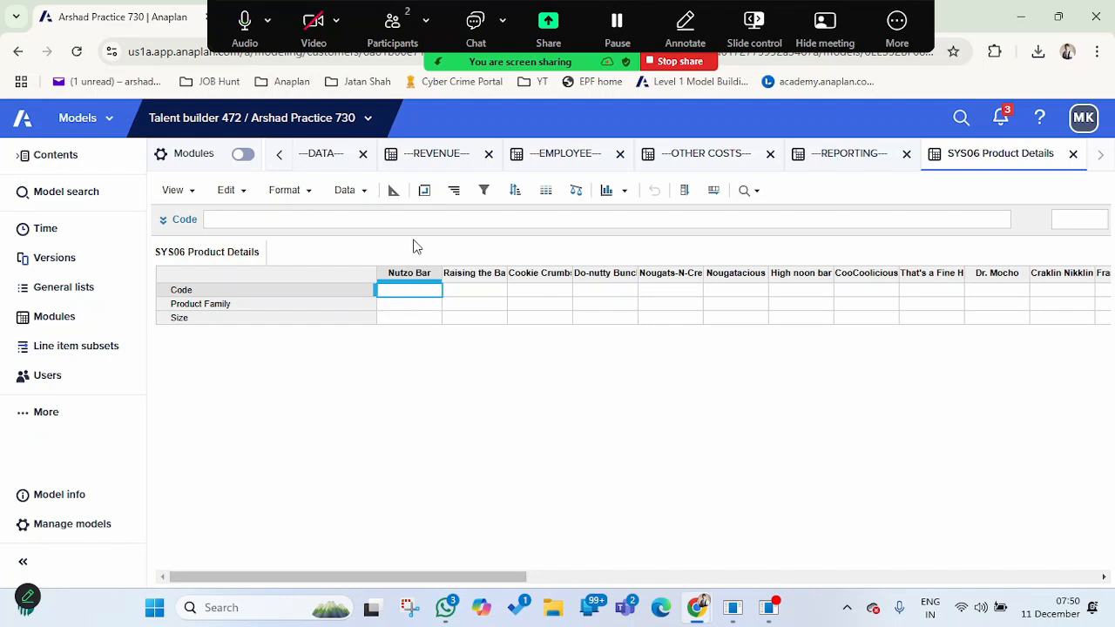
Start a data import into SYS06 Product Details and upload the downloaded Products CSV as a new source file.
left_click(372, 193)
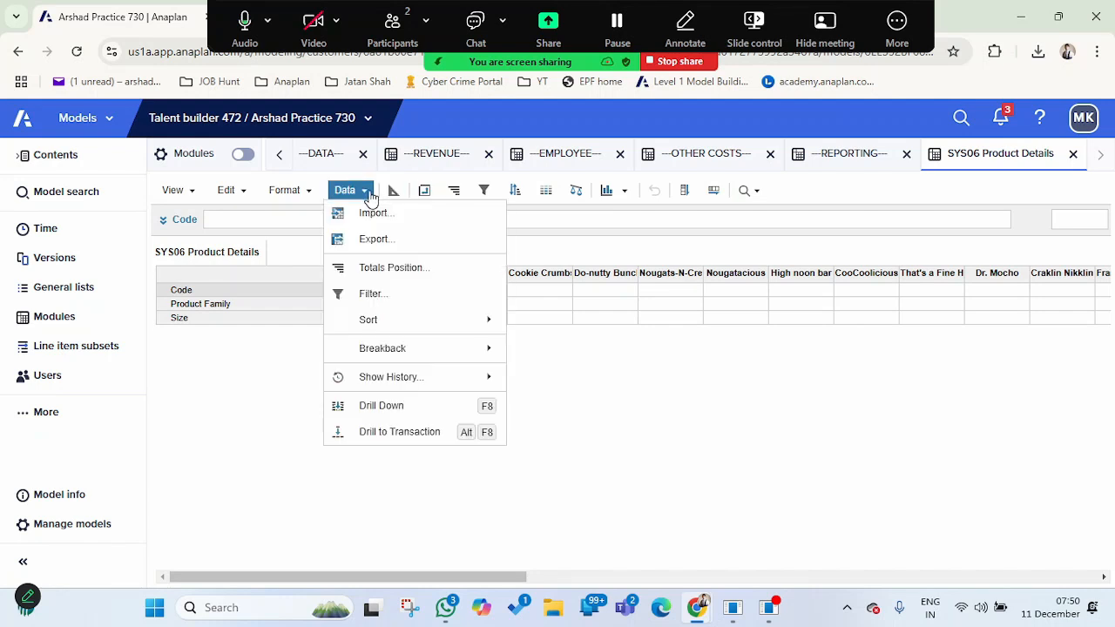
left_click(375, 216)
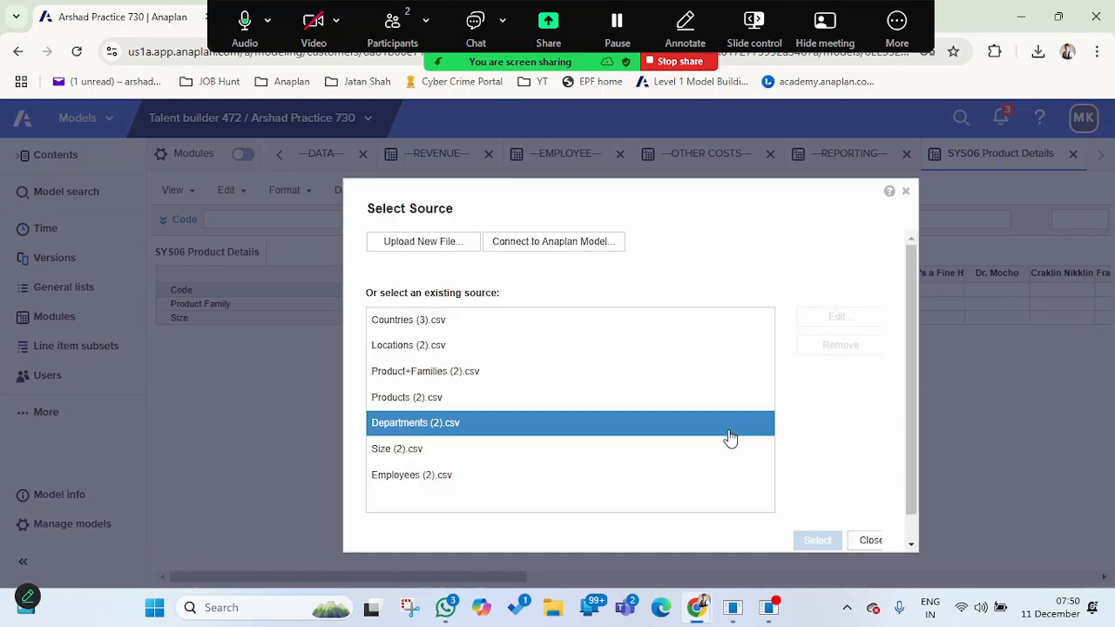
left_click(431, 242)
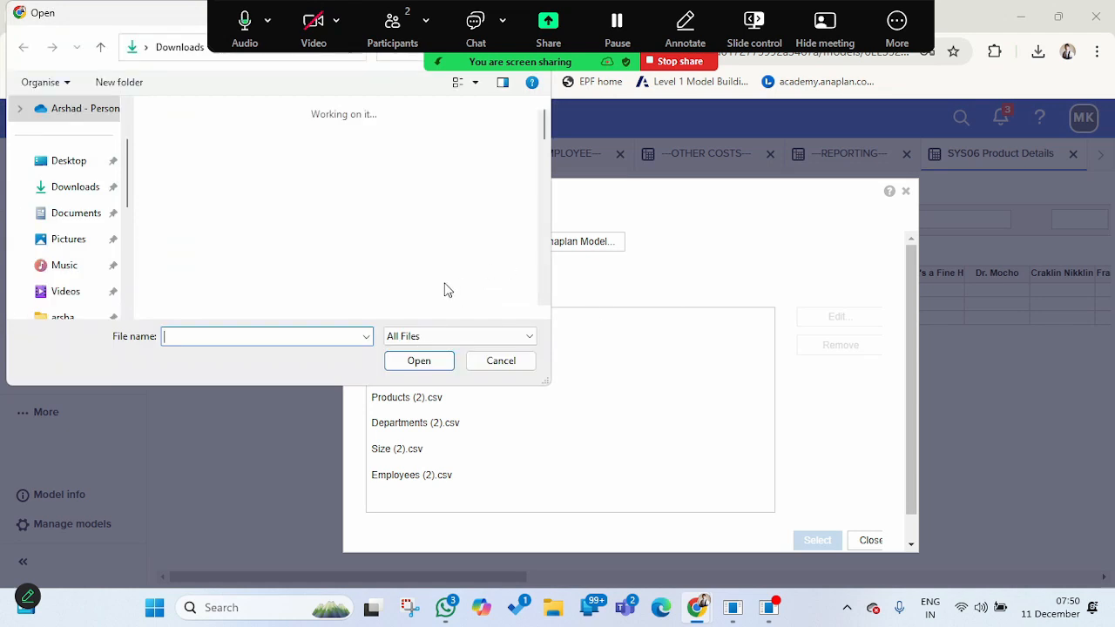
left_click(229, 139)
double_click(229, 139)
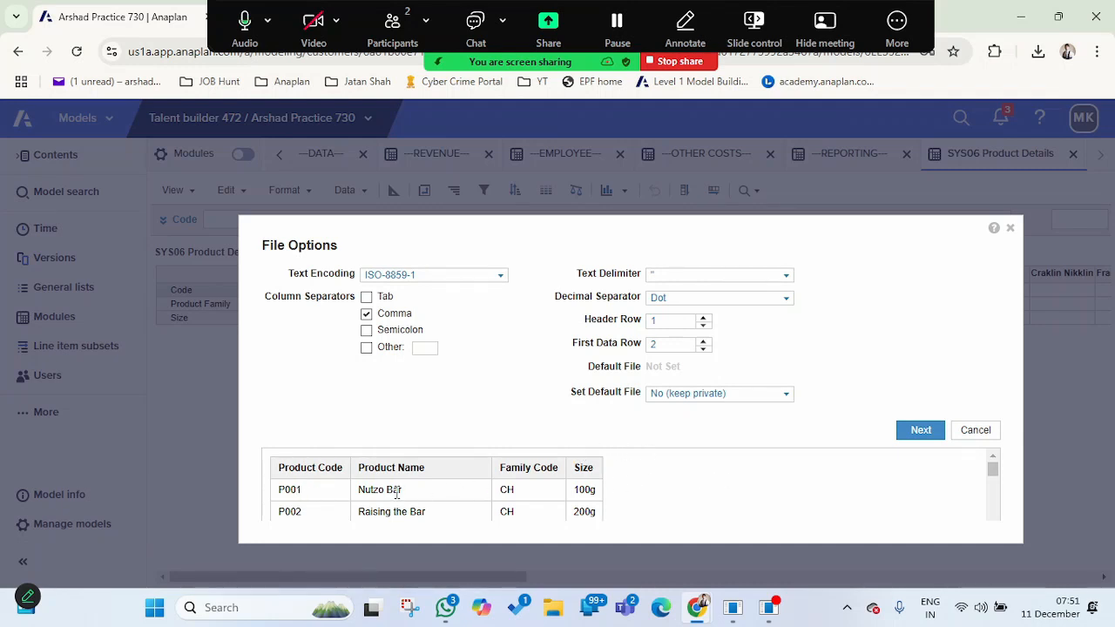
Review the product data preview in the File Options and set the default file to Admins Only.
scroll(397, 492, "down", 4)
scroll(499, 473, "up", 5)
left_click(787, 398)
left_click(679, 444)
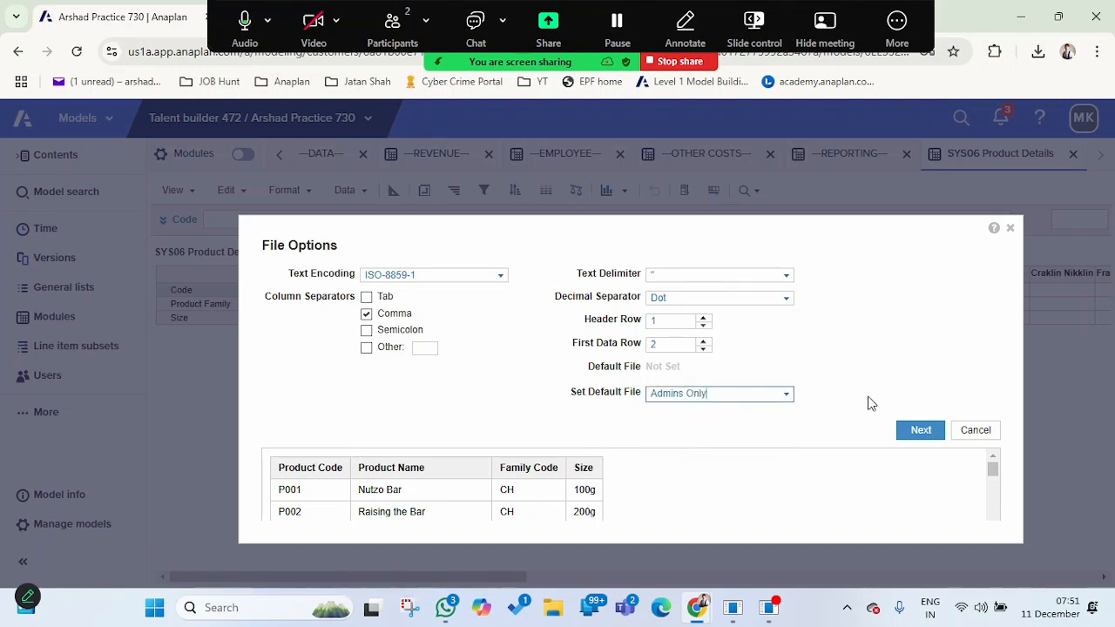
Confirm the Admins Only default import file and map source Column 2: Product Name to the P2 Products target.
left_click(920, 431)
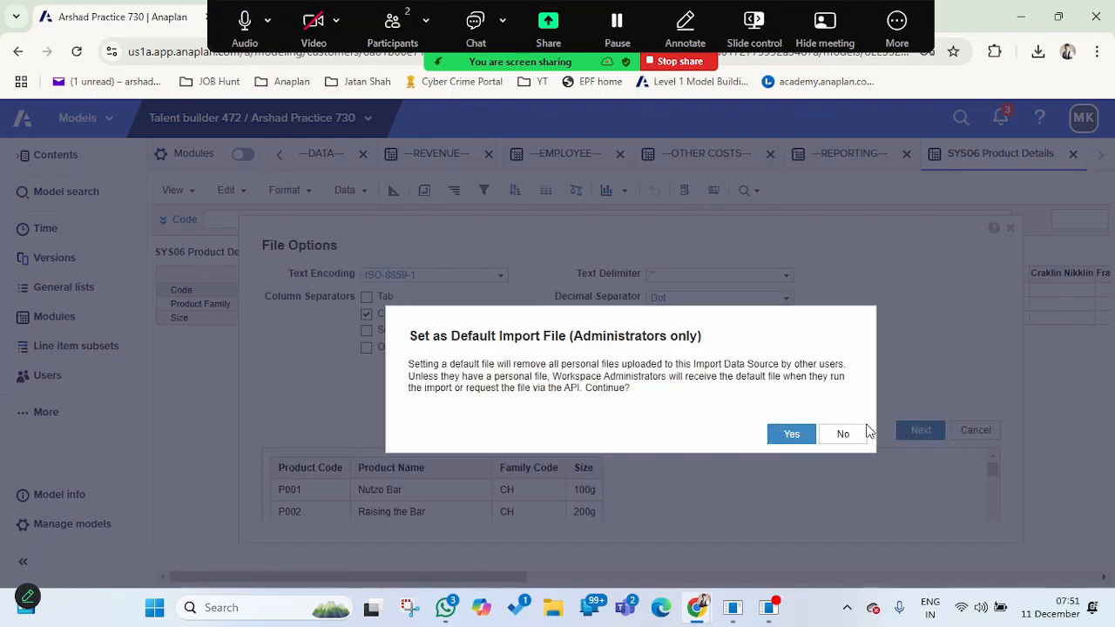
left_click(791, 433)
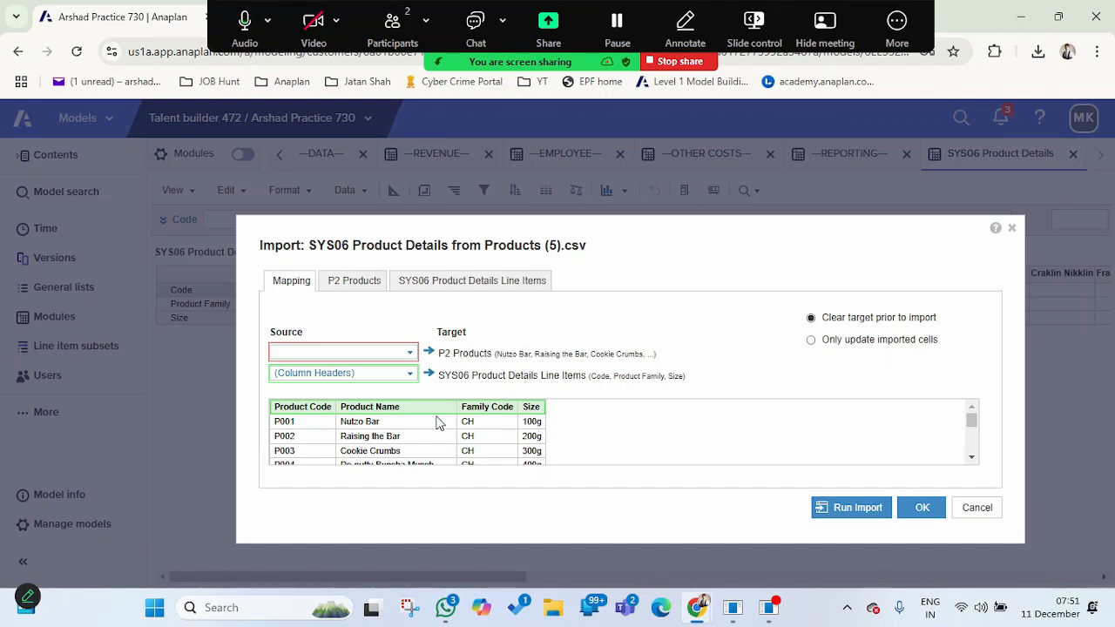
left_click(410, 352)
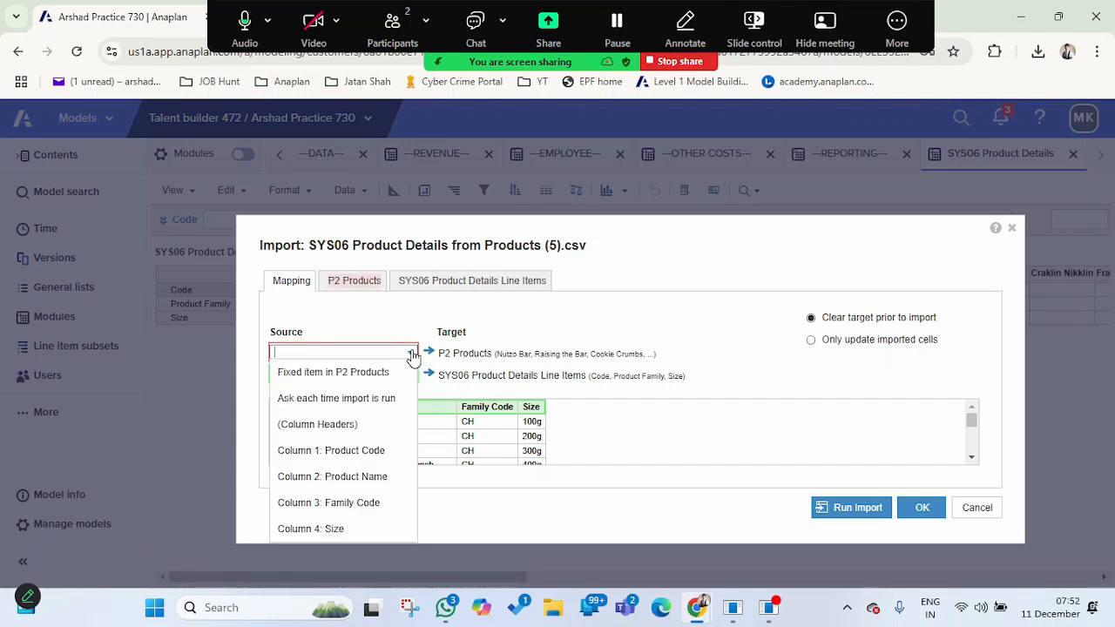
left_click(381, 476)
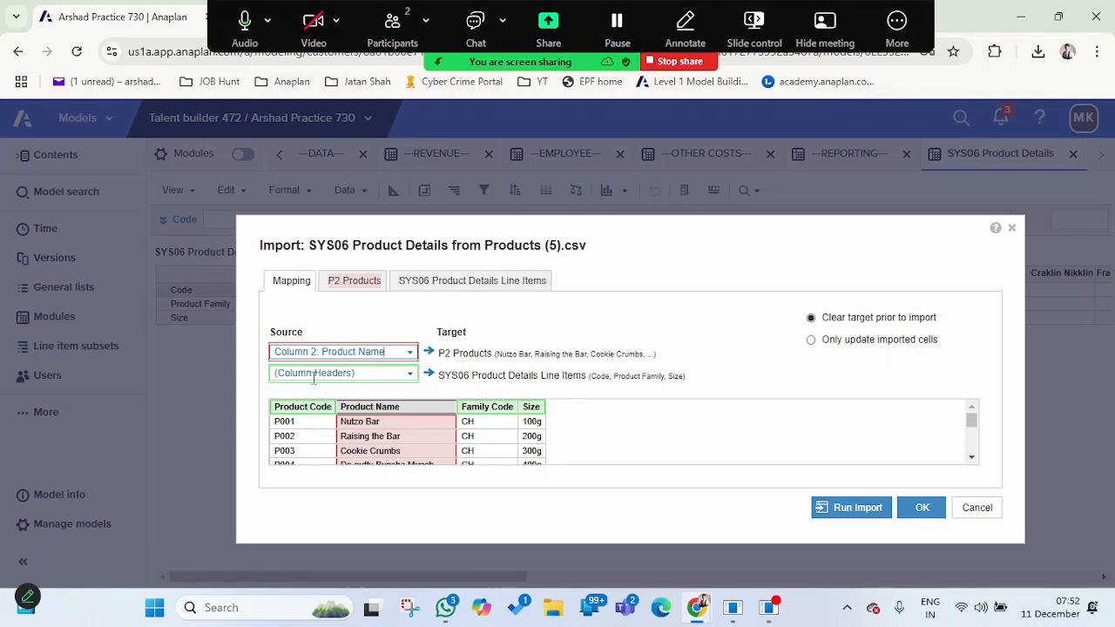
Check the SYS06 Product Details Line Items mapping against the activity's reference screenshot and run the import, reviewing its result details.
left_click(455, 284)
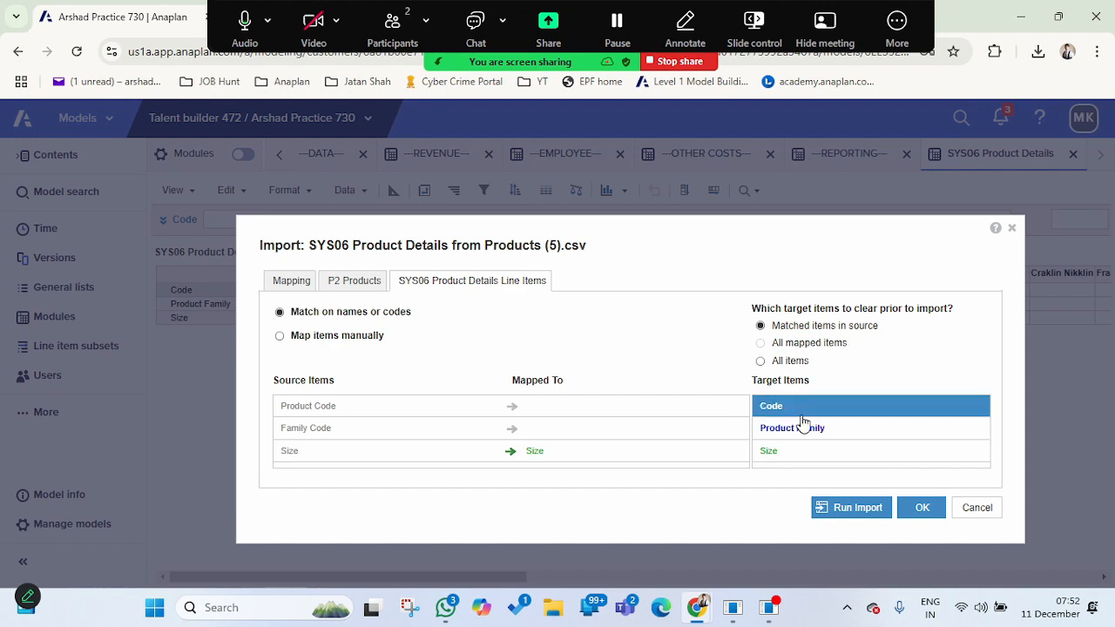
key("alt+Tab")
scroll(741, 435, "down", 5)
scroll(755, 424, "down", 1)
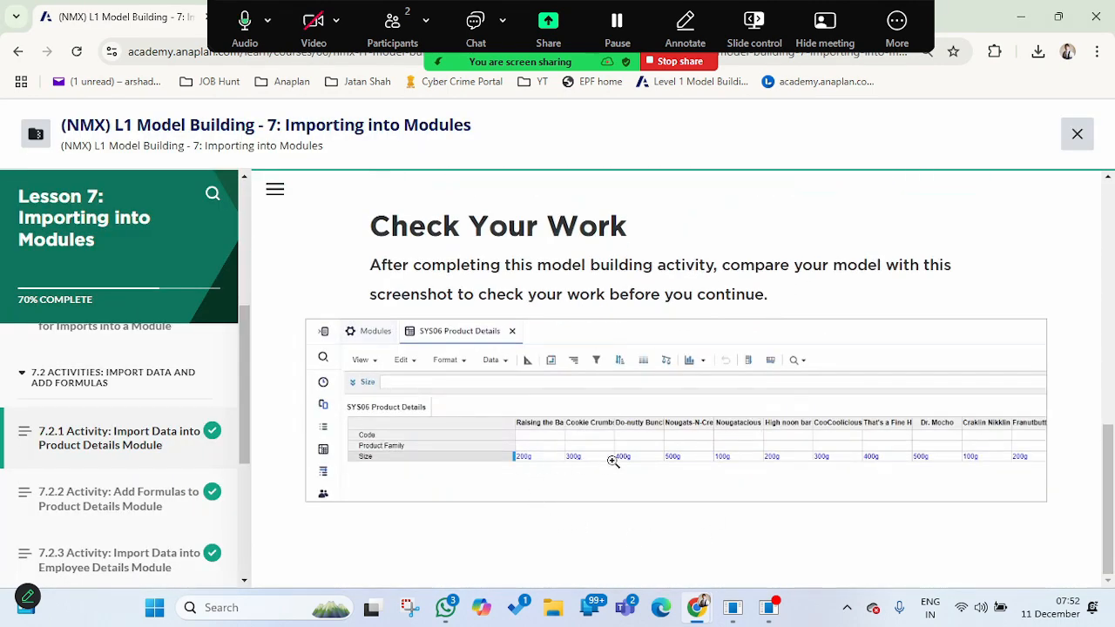
key("alt+Tab")
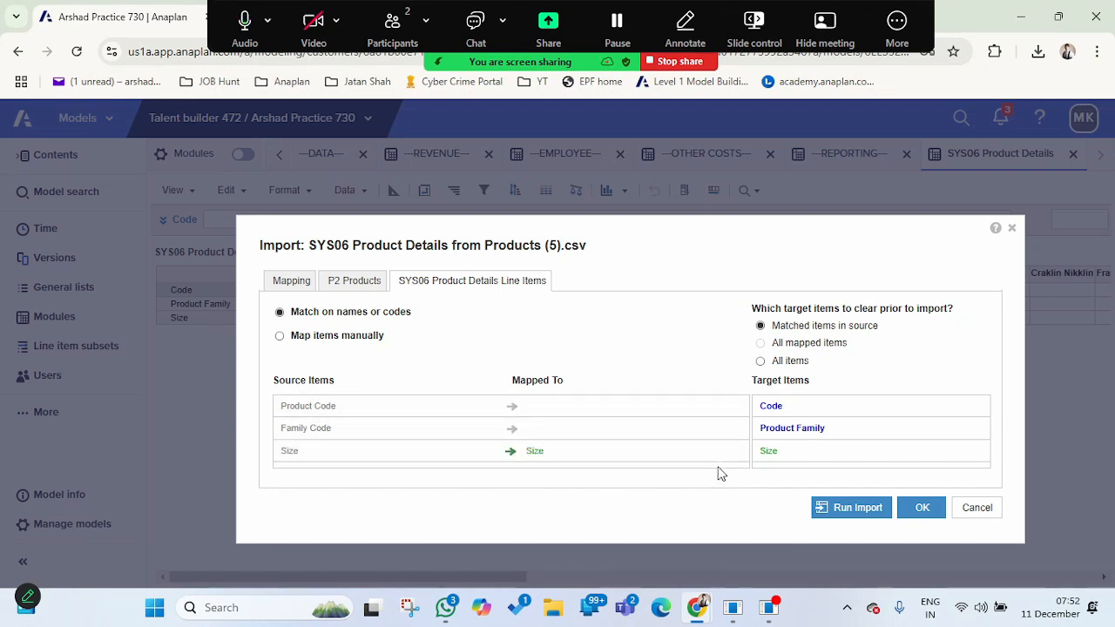
left_click(851, 513)
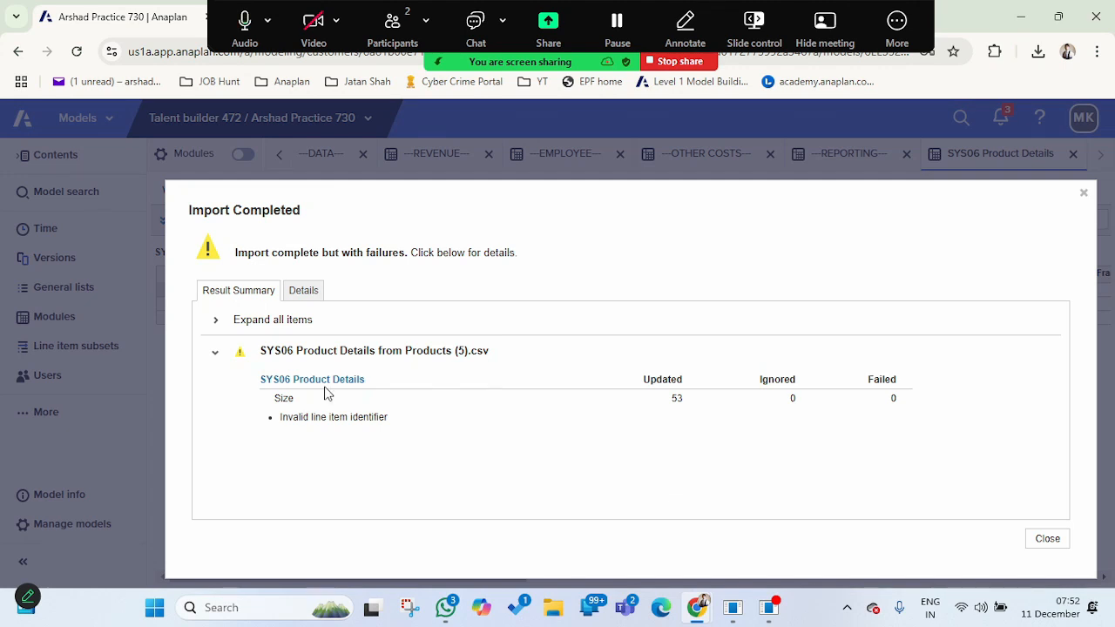
left_click(304, 290)
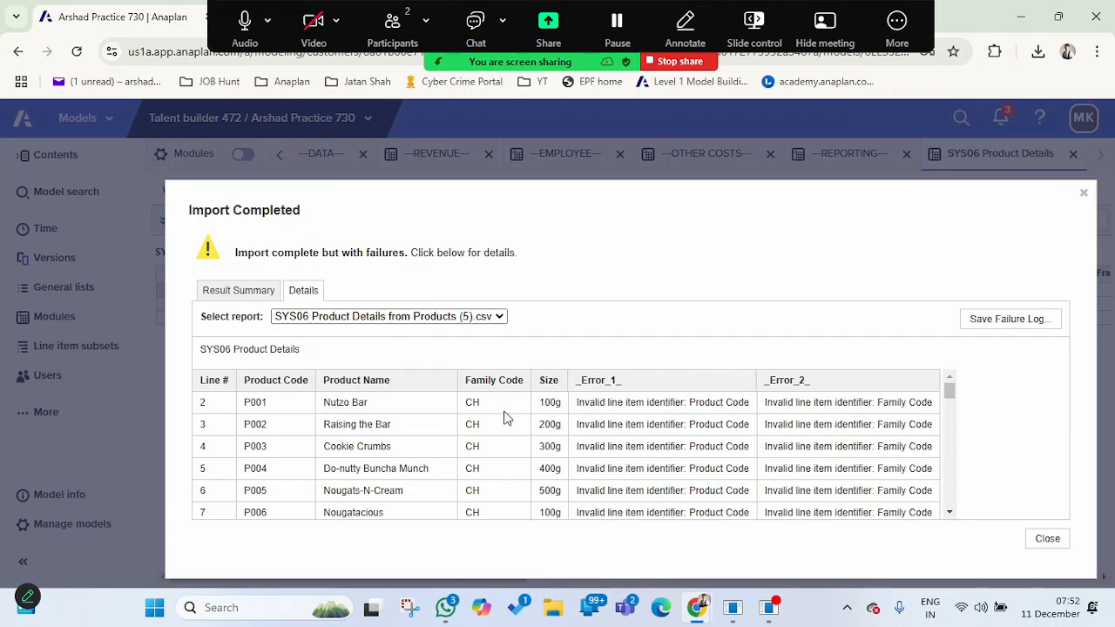
left_click(1048, 538)
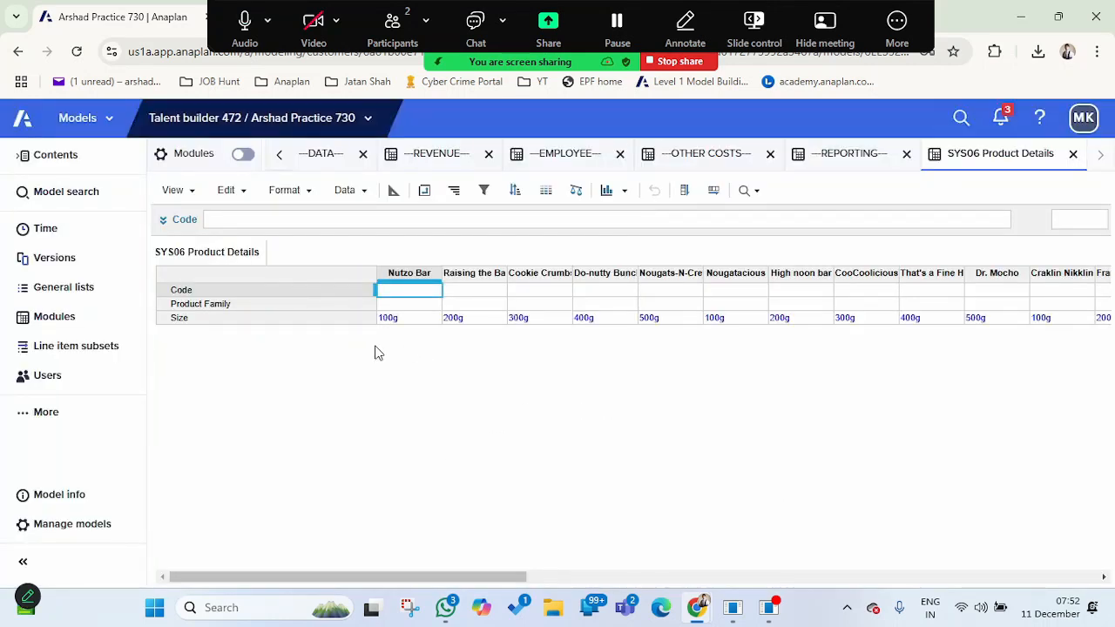
Compare the imported Size data in SYS06 Product Details with the Check Your Work screenshot and the instructions of activity 7.2.1.
key("alt+Tab")
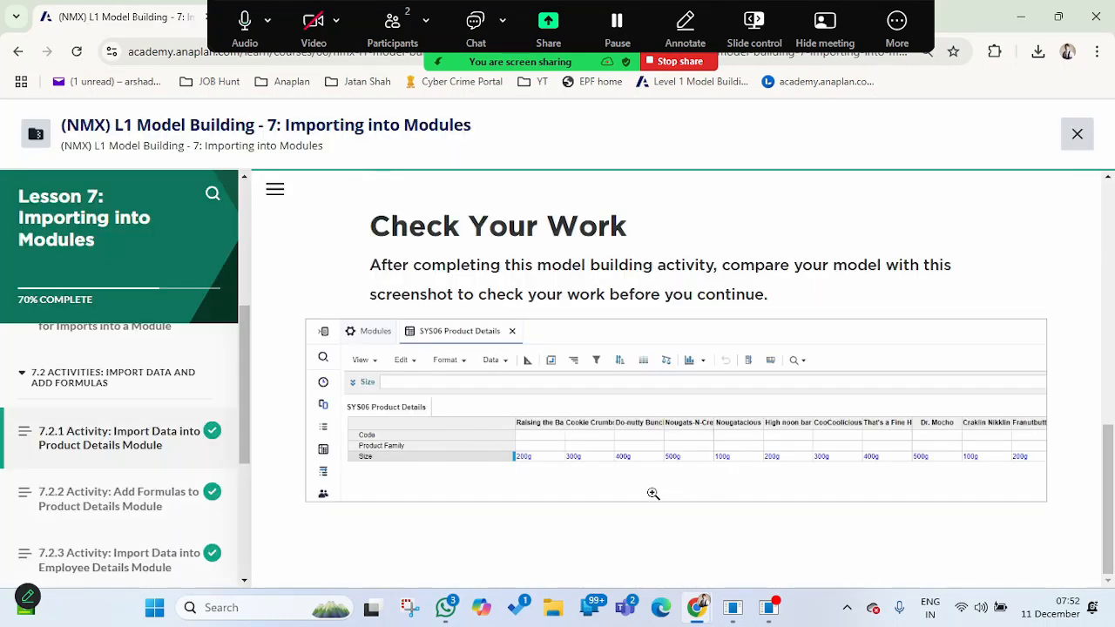
key("alt+Tab")
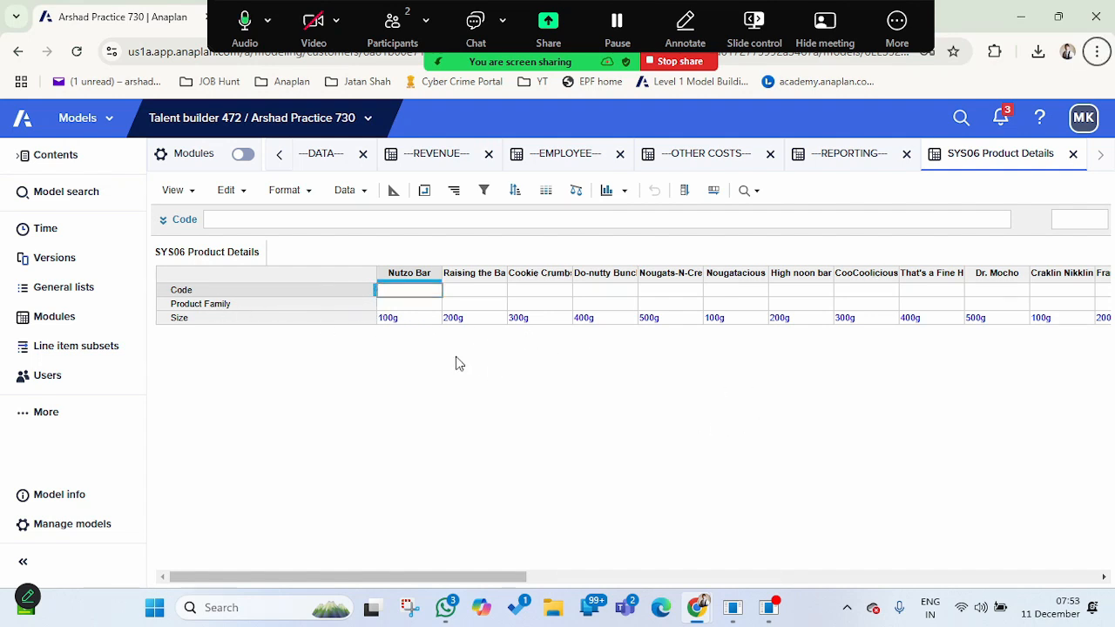
key("alt+Tab")
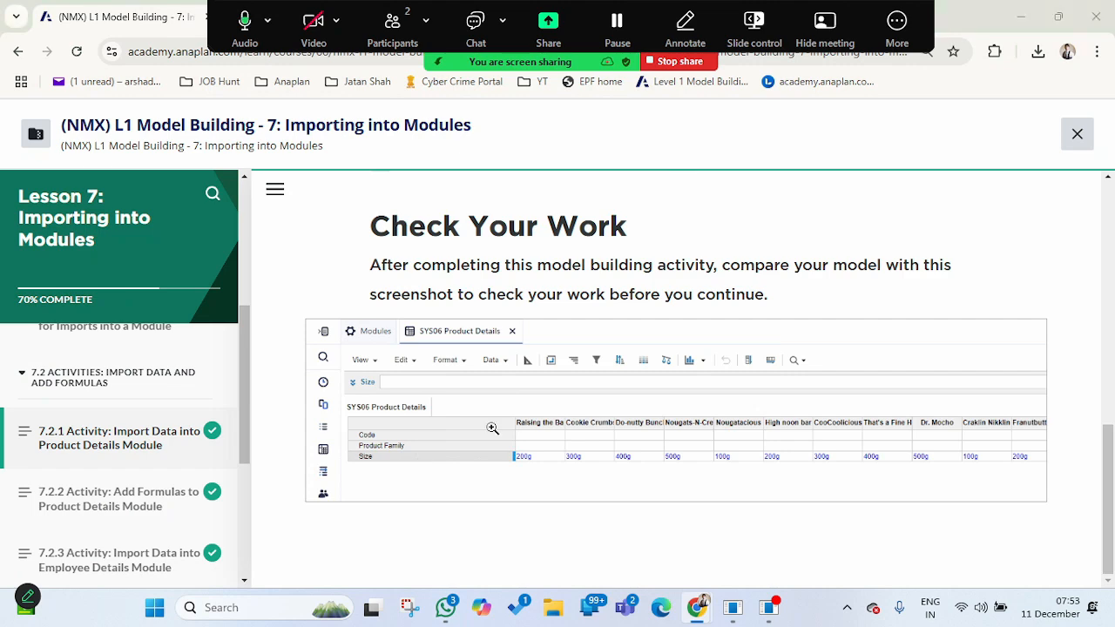
key("alt+Tab")
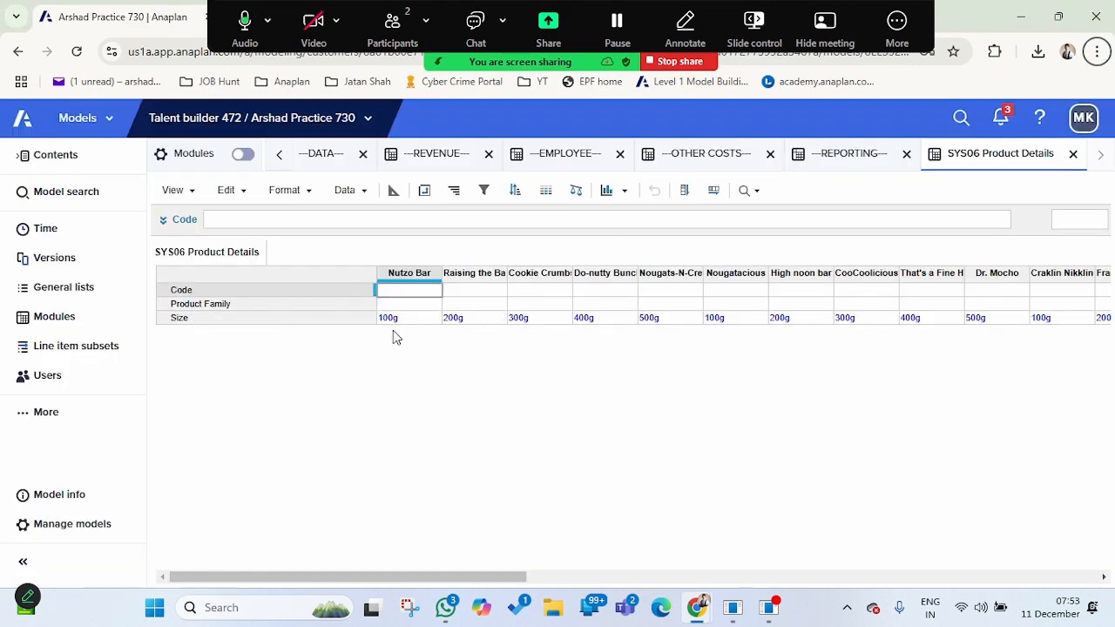
key("alt+Tab")
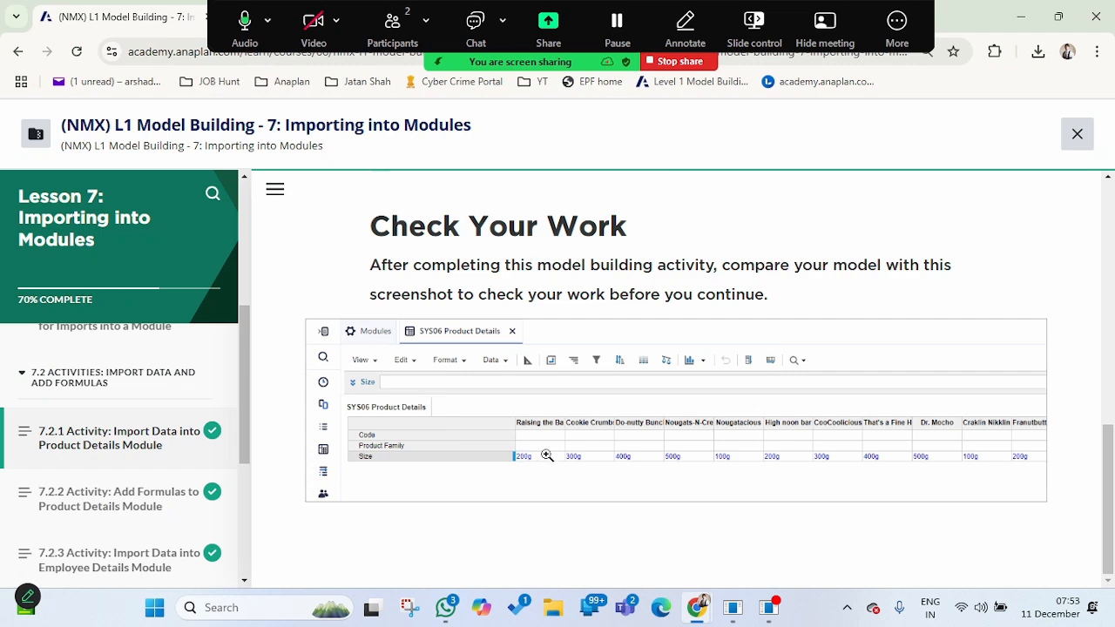
scroll(597, 446, "up", 3)
scroll(598, 446, "up", 2)
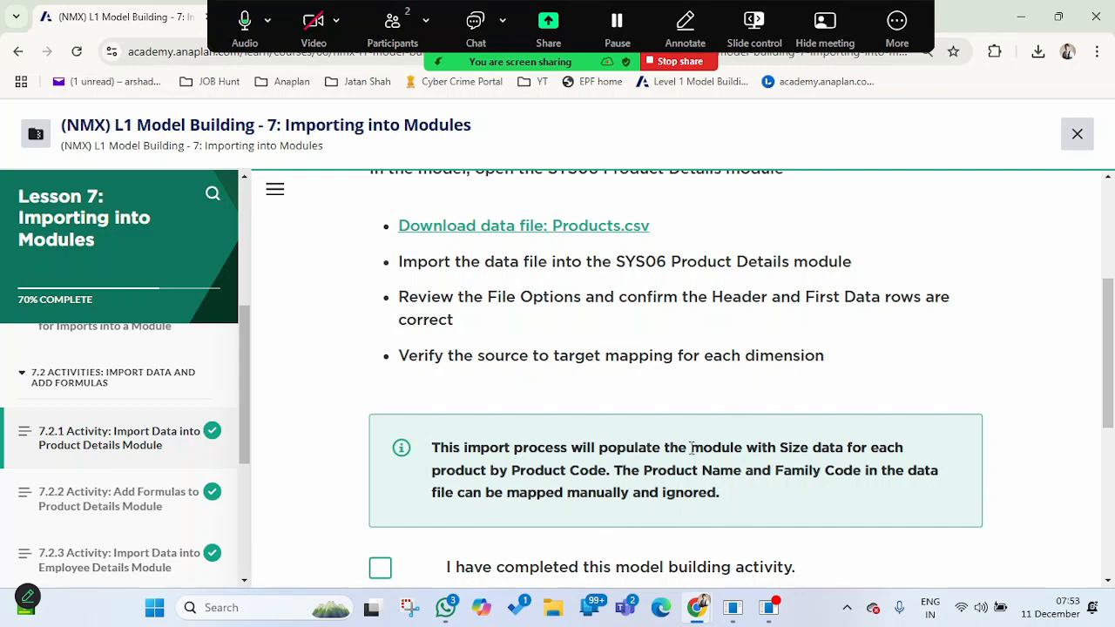
scroll(645, 440, "down", 1)
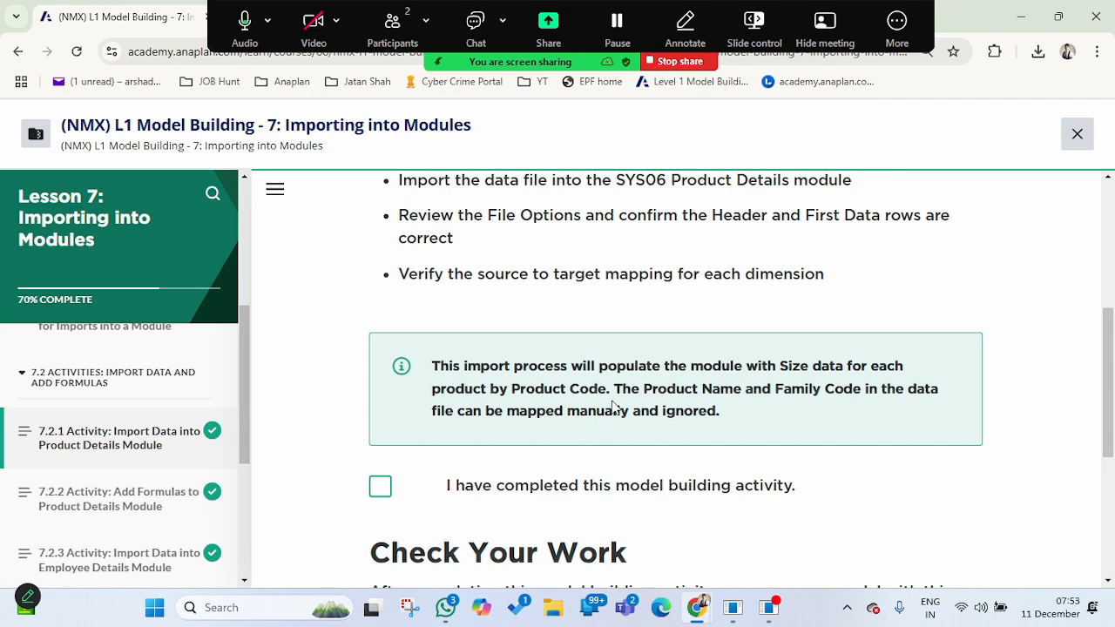
scroll(605, 389, "down", 1)
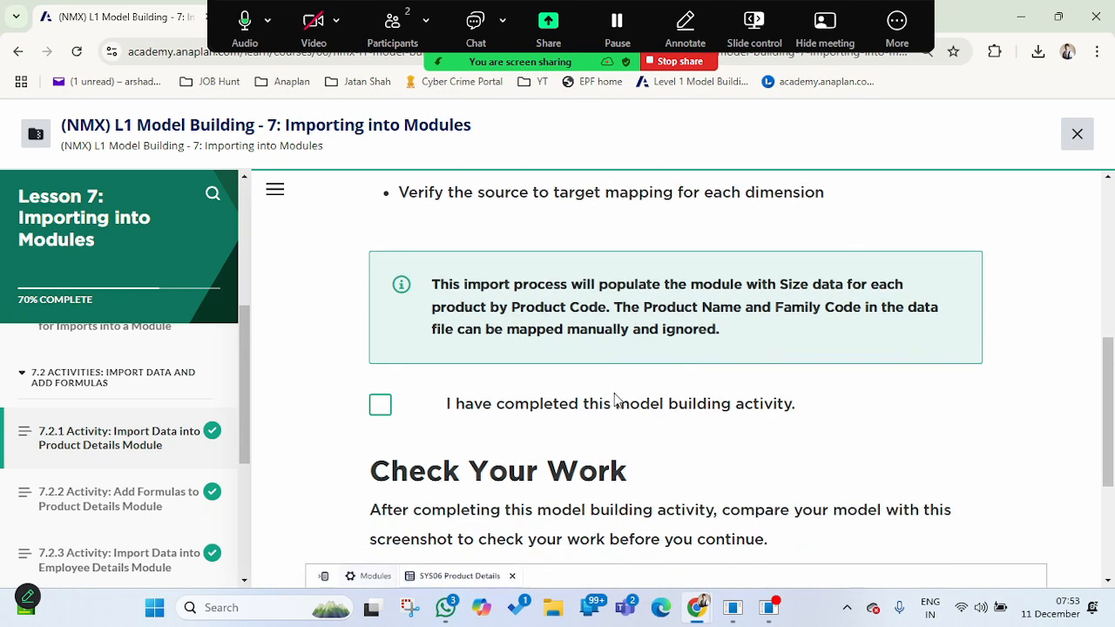
scroll(608, 410, "down", 2)
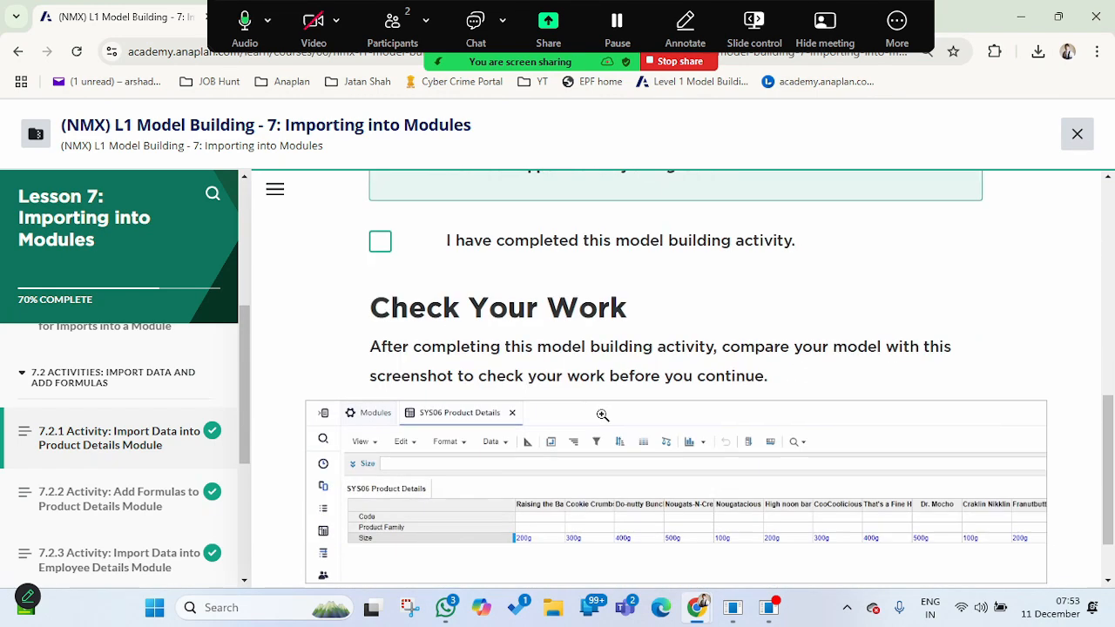
key("alt+Tab")
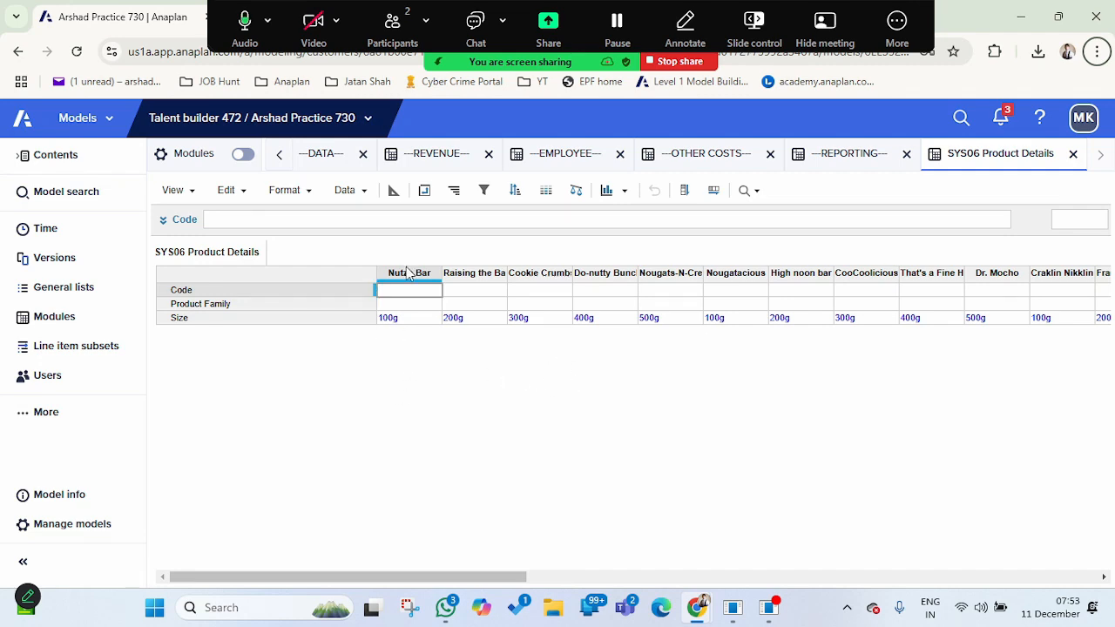
key("alt+Tab")
scroll(428, 428, "down", 1)
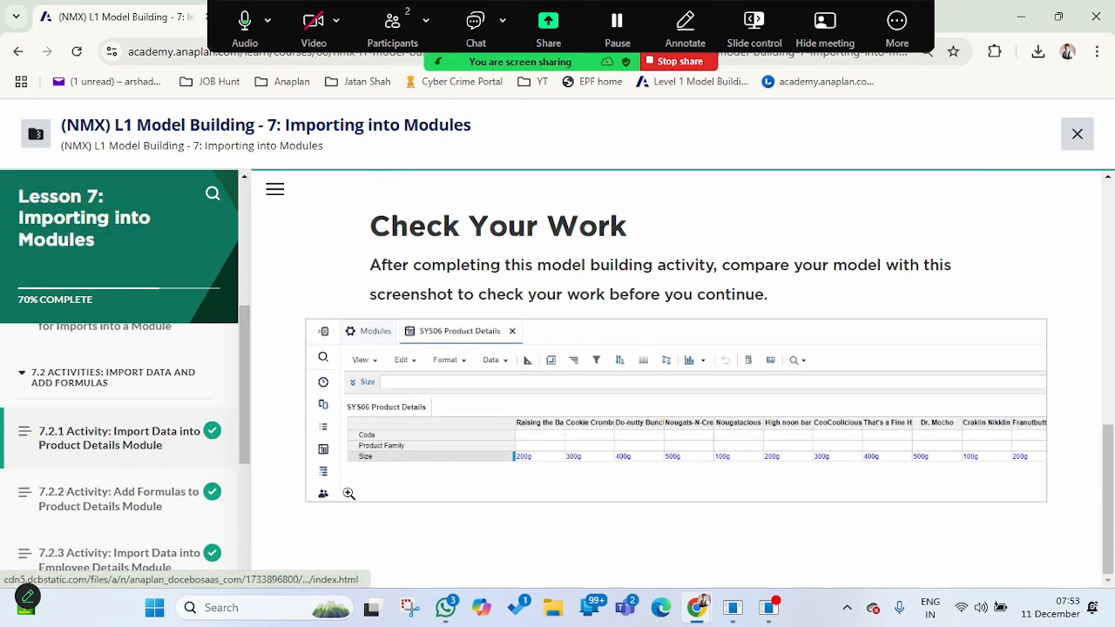
Open activity 7.2.2 Add Formulas to Product Details Module, read its formula table and switch SYS06 Product Details to Blueprint view.
left_click(166, 507)
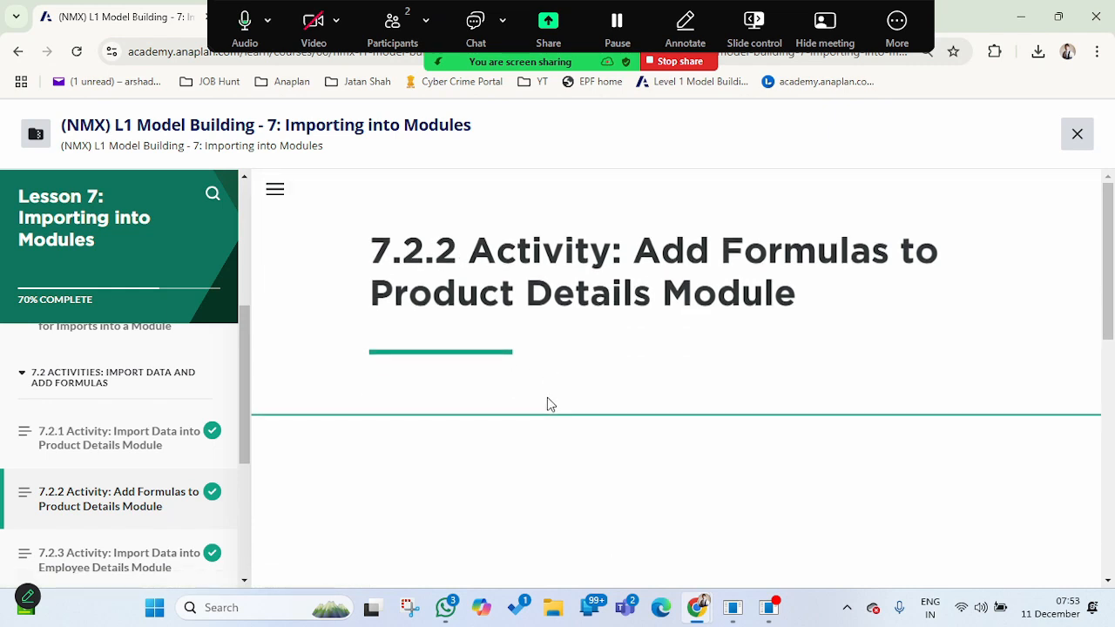
scroll(547, 397, "down", 5)
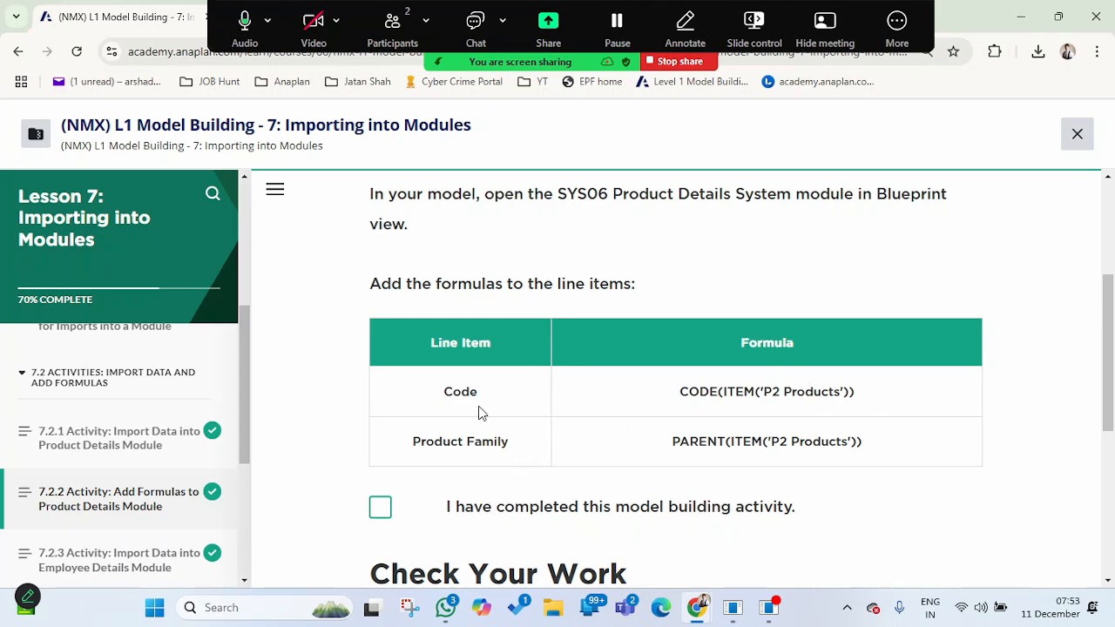
key("alt+Tab")
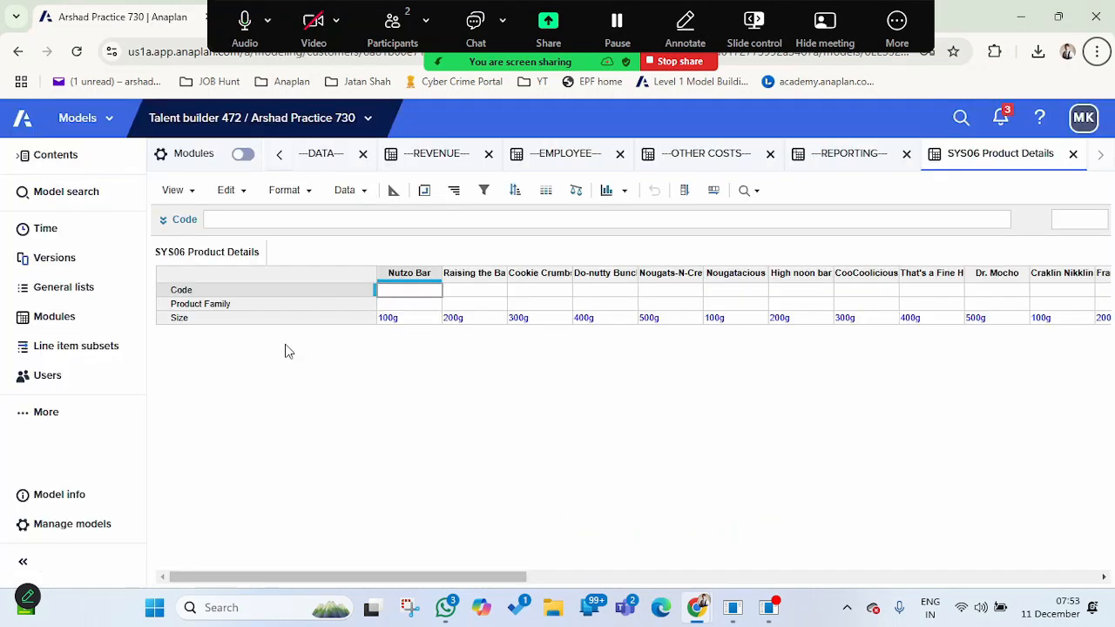
left_click(393, 190)
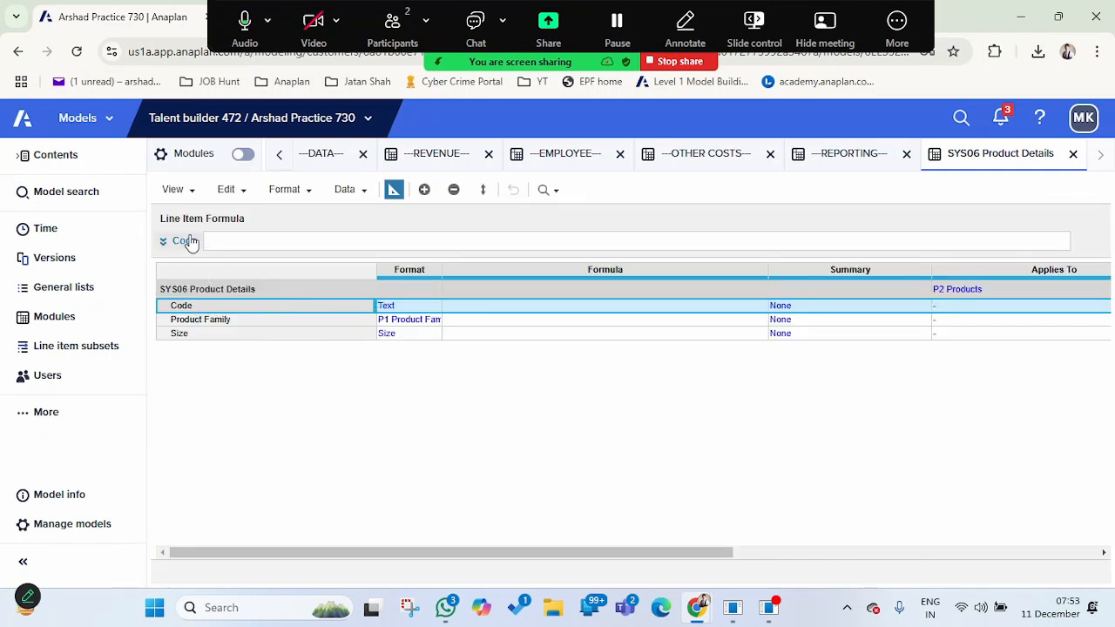
Enter the formula CODE(ITEM('P2 Products')) for the Code line item, looking it up in the activity, and apply it.
double_click(244, 428)
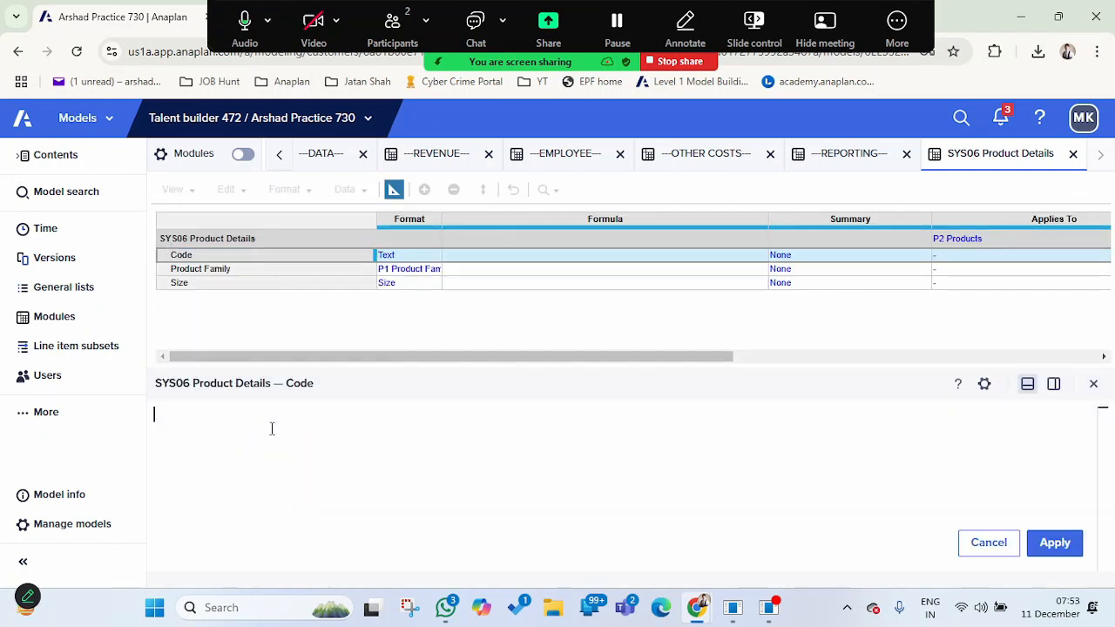
key("alt+Tab")
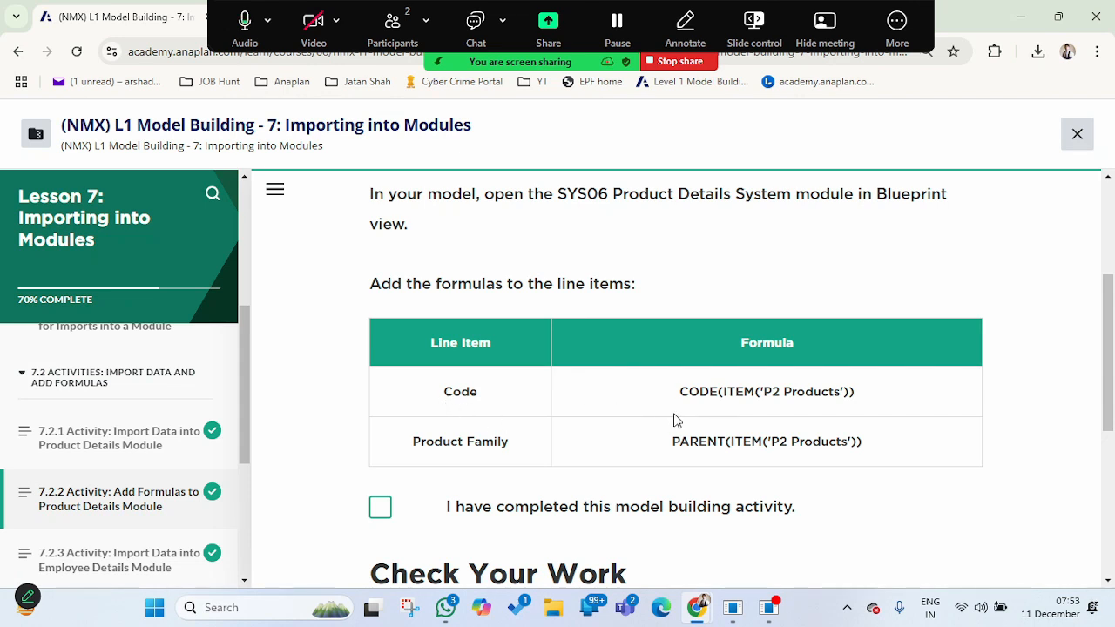
key("alt+Tab")
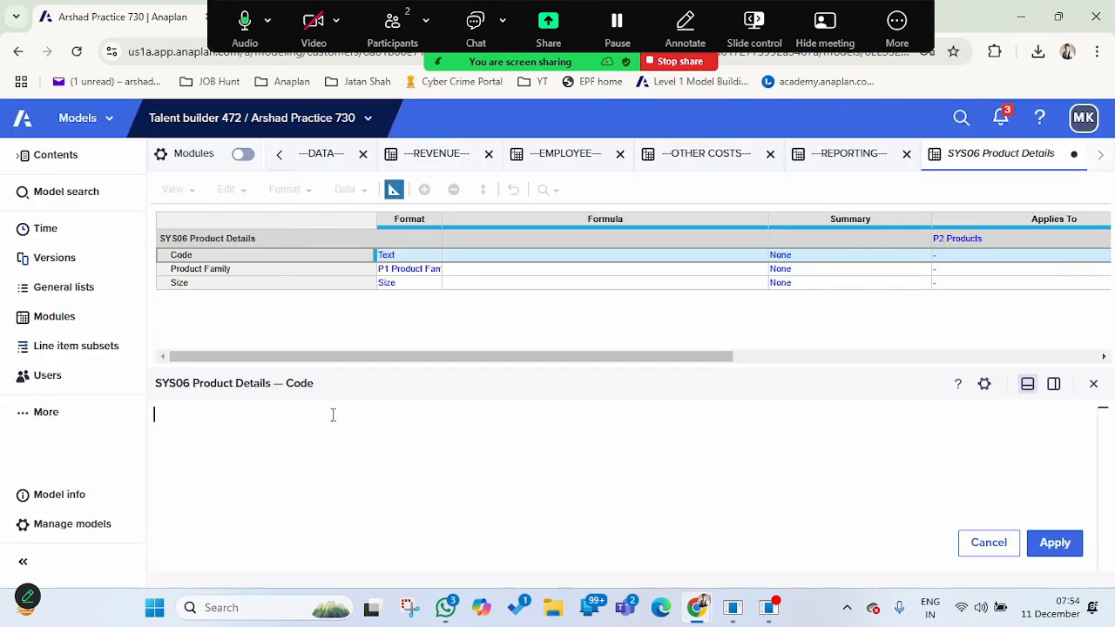
type("cod")
key("Return")
type("item")
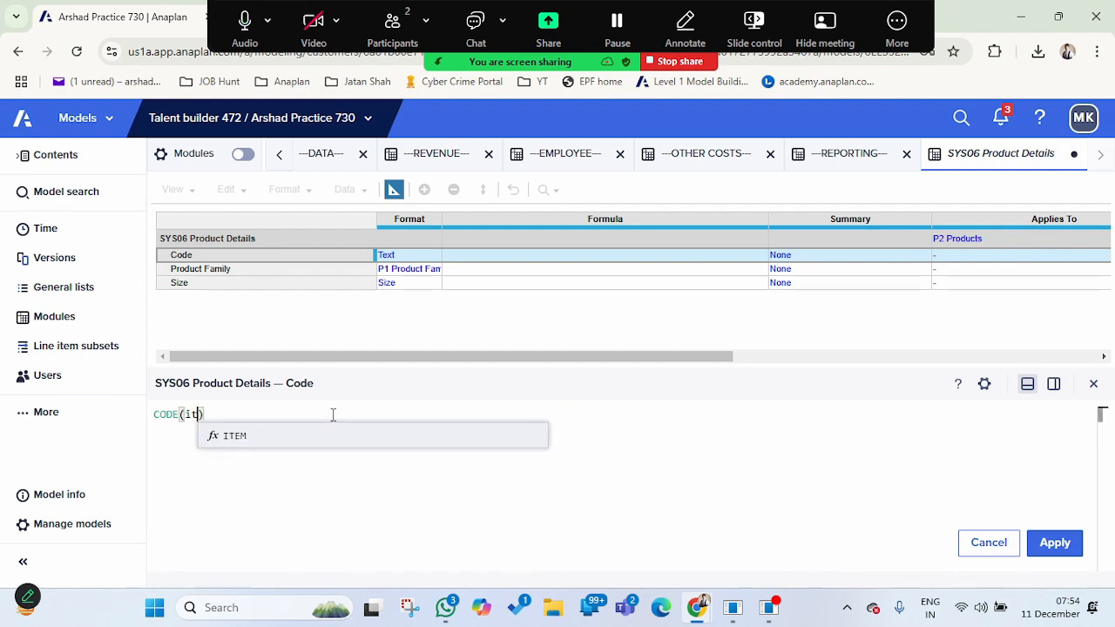
key("Return")
type("p2")
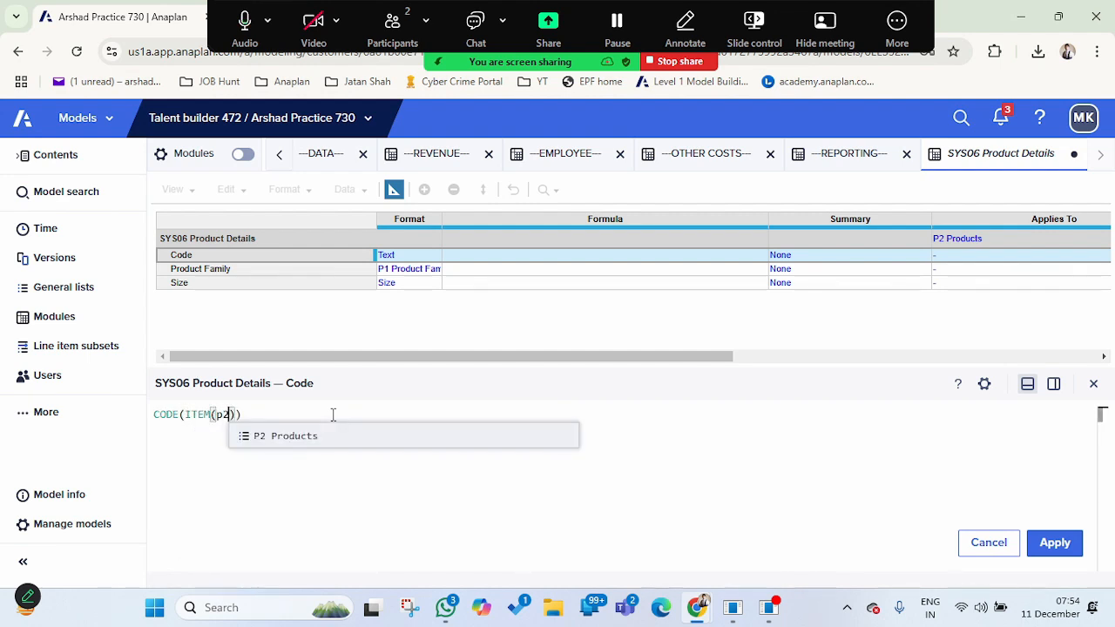
key("Return")
key("Return")
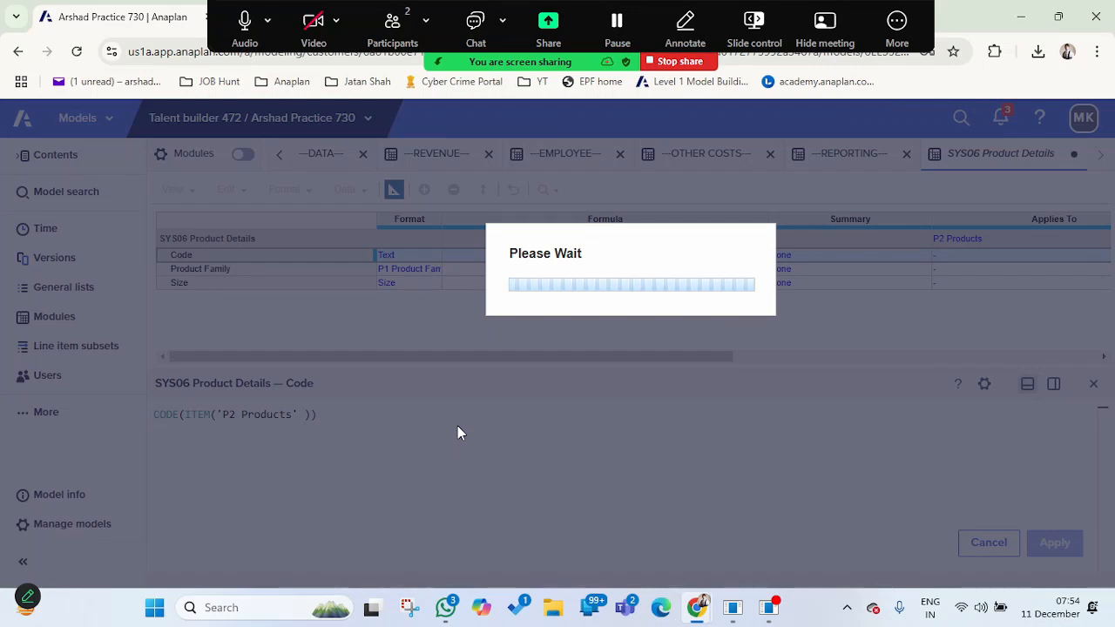
key("alt+Tab")
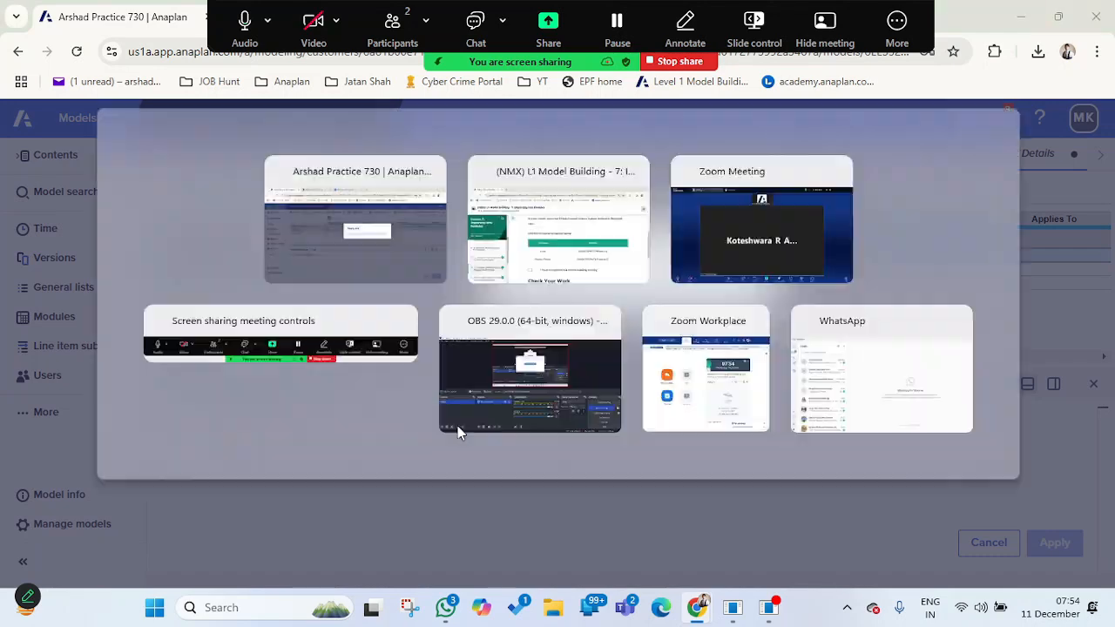
key("alt+Tab")
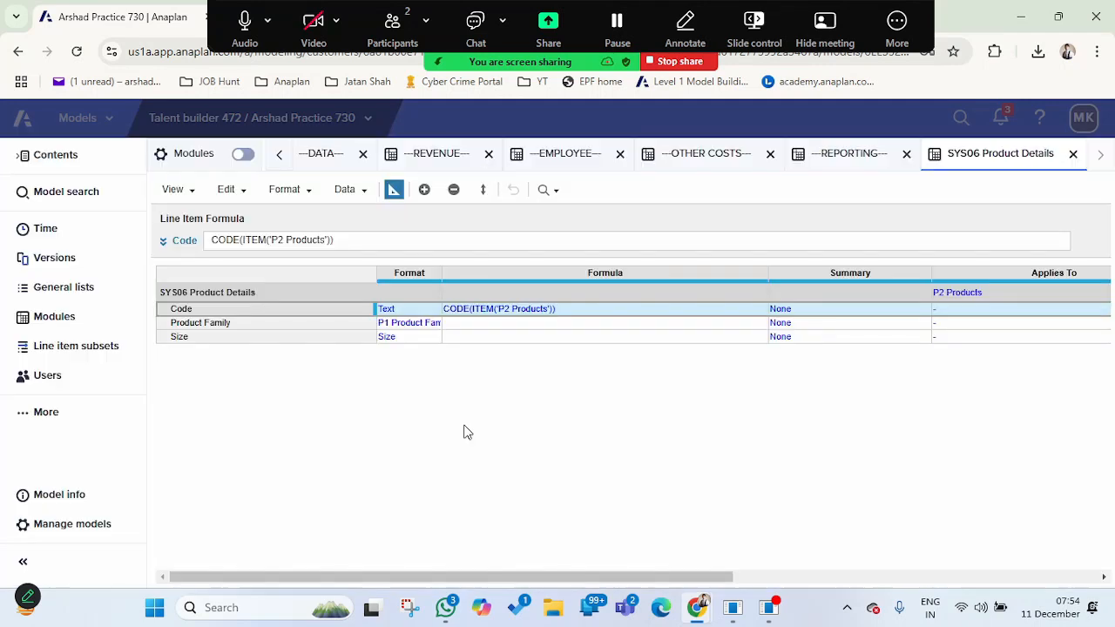
Enter the formula PARENT(ITEM('P2 Products')) for the Product Family line item, looking it up in the activity, and apply it.
left_click(224, 323)
left_click(202, 240)
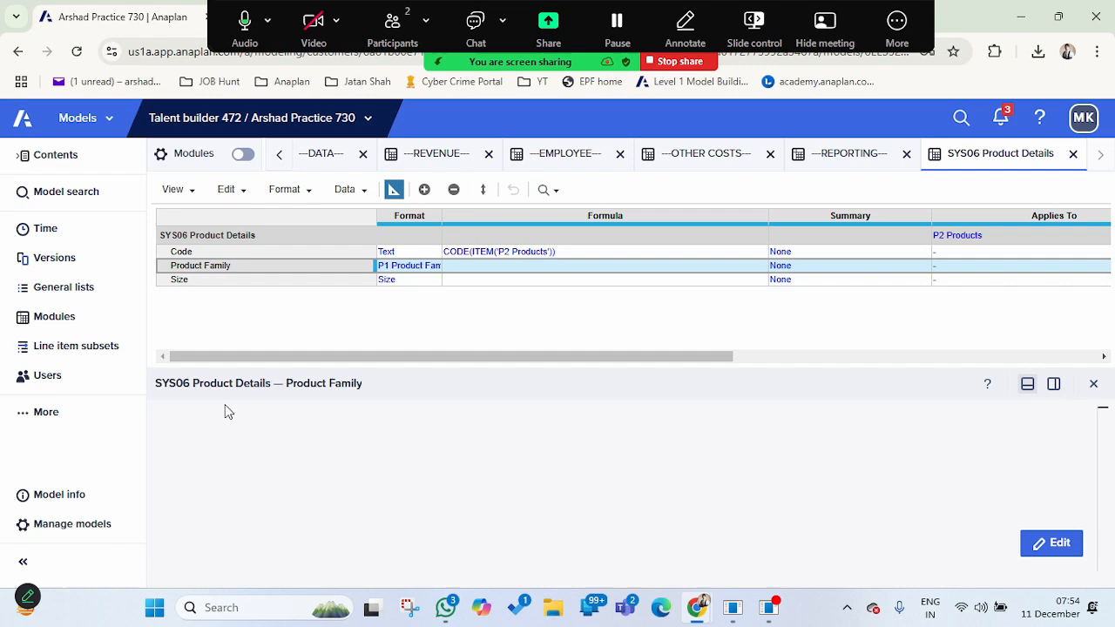
left_click(211, 450)
key("alt+Tab")
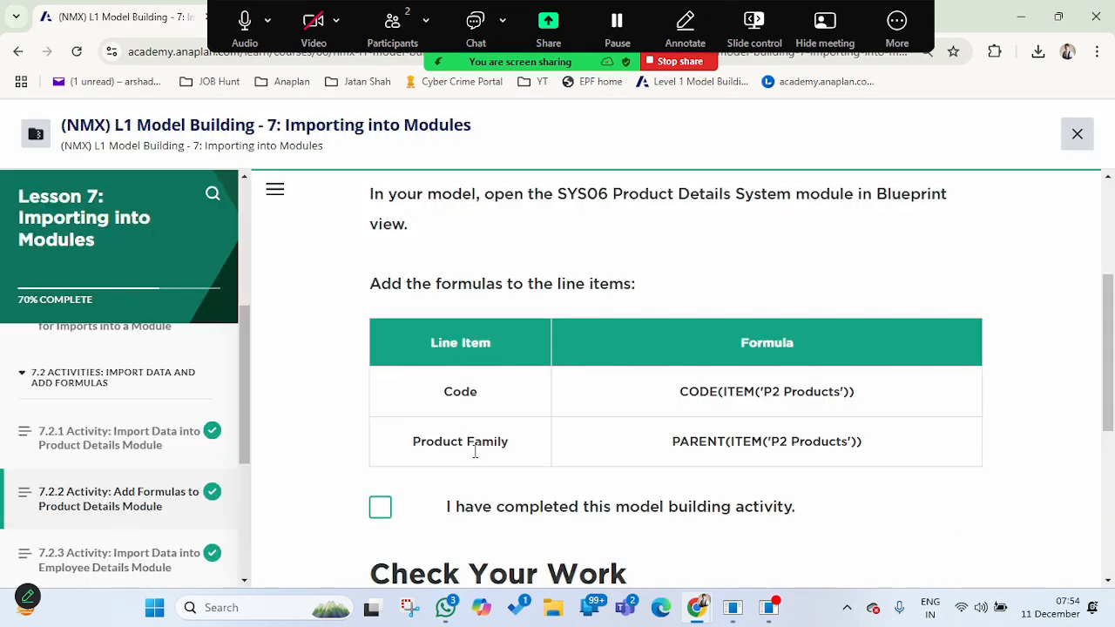
key("alt+Tab")
type("parent")
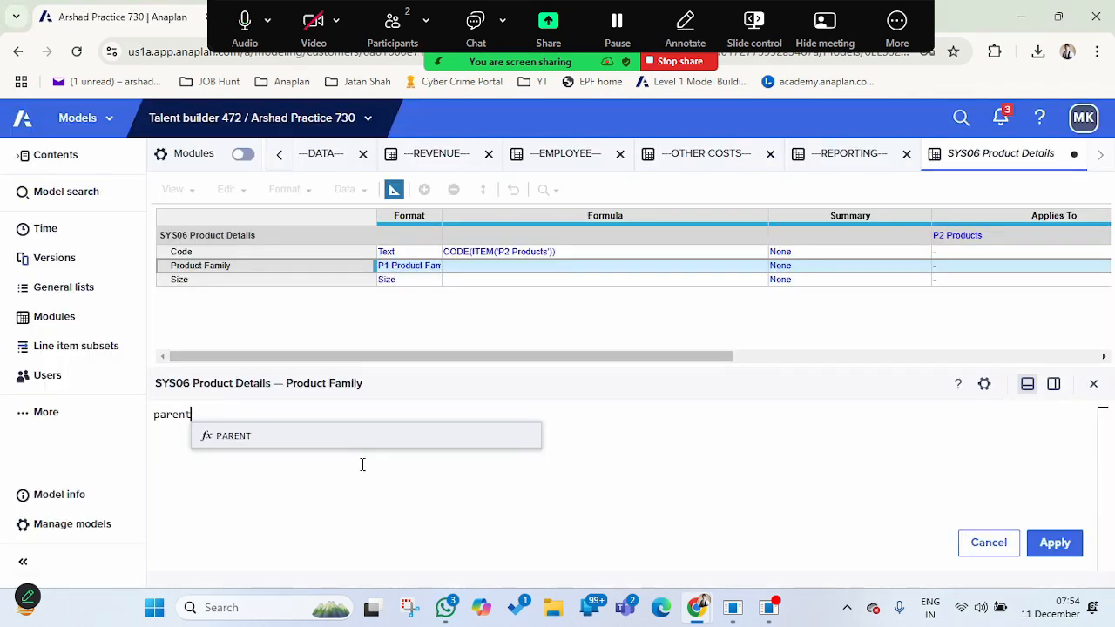
key("Return")
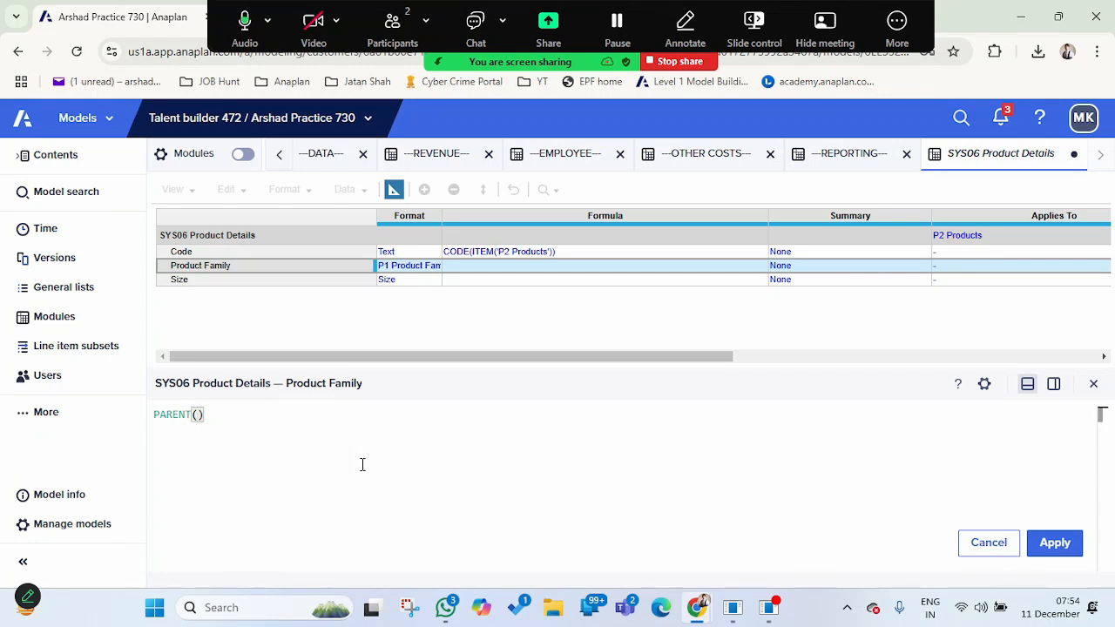
type("item")
key("Return")
type("'P2 Products'")
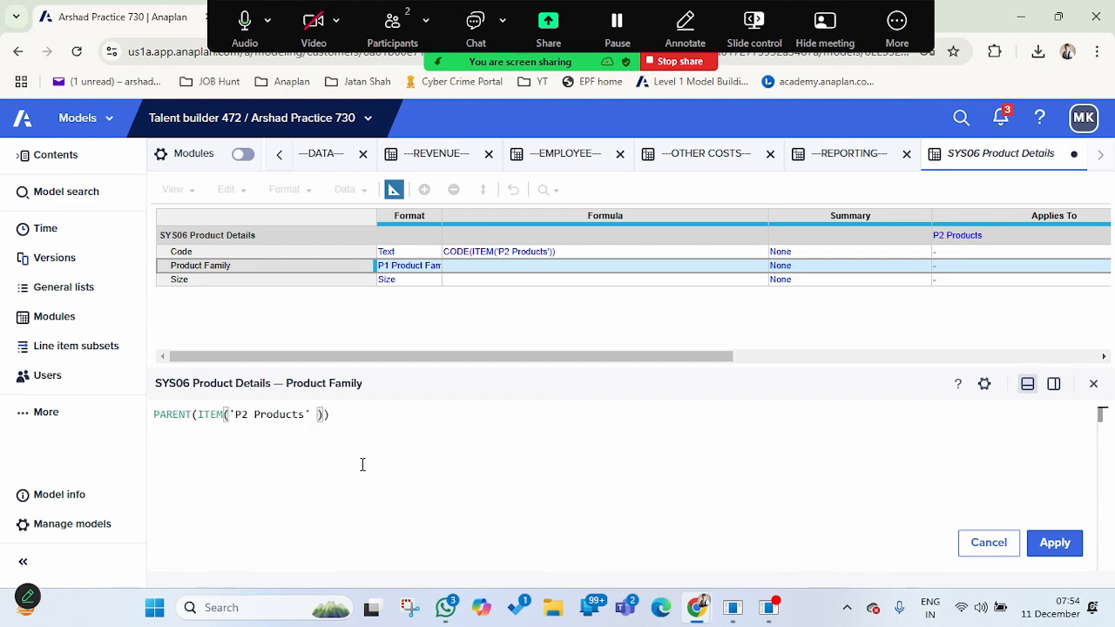
key("Return")
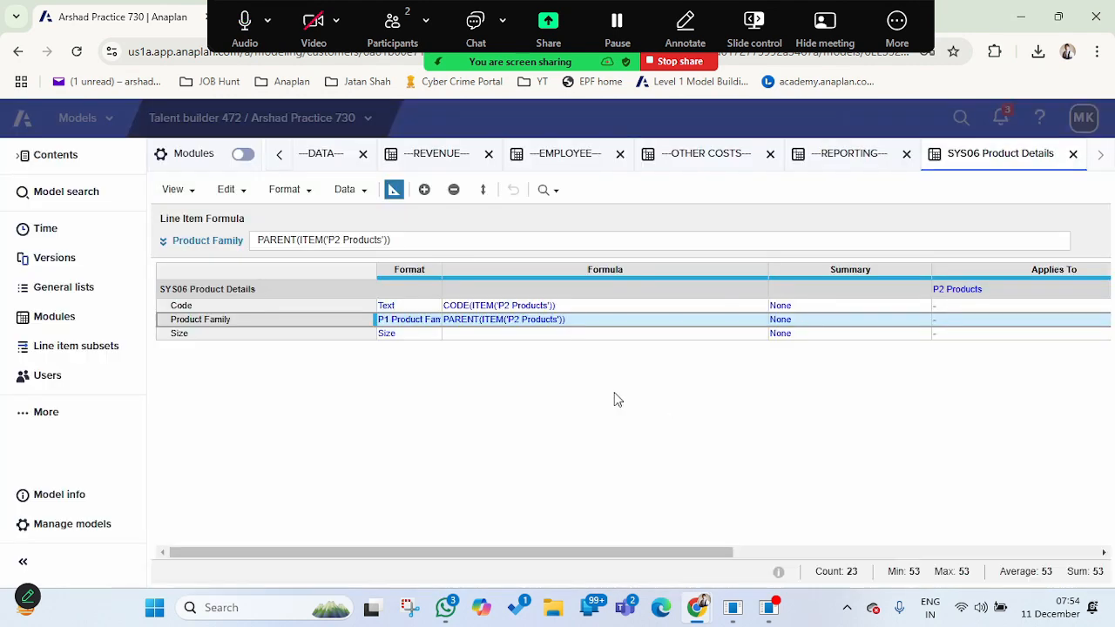
Leave Blueprint view of SYS06 Product Details and compare its grid with the Check Your Work screenshot of activity 7.2.2.
left_click(392, 189)
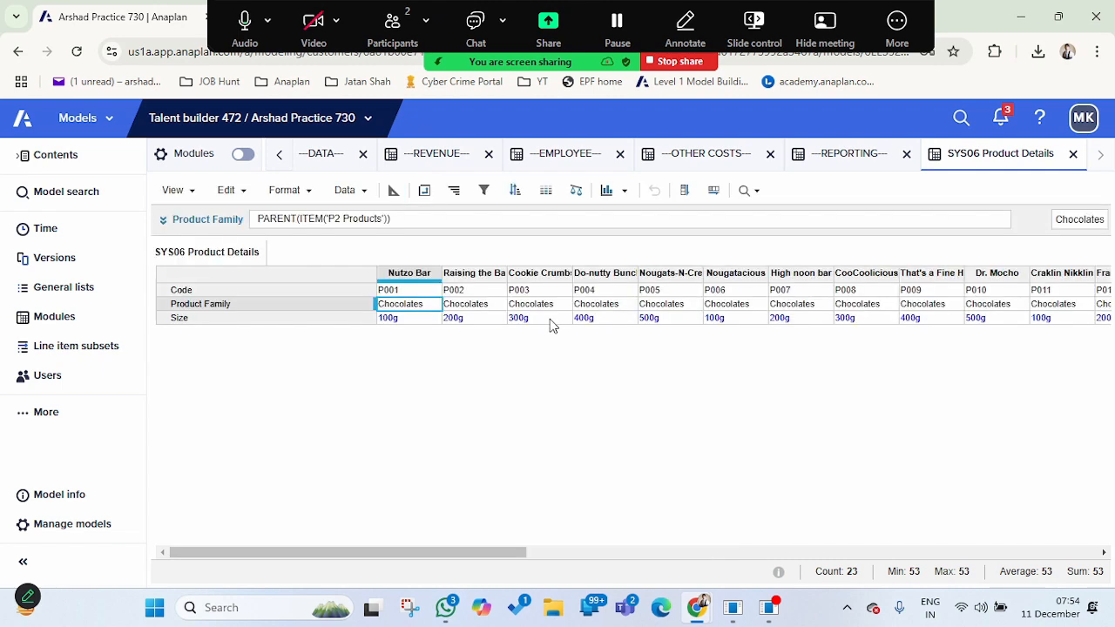
key("alt+Tab")
scroll(686, 444, "down", 1)
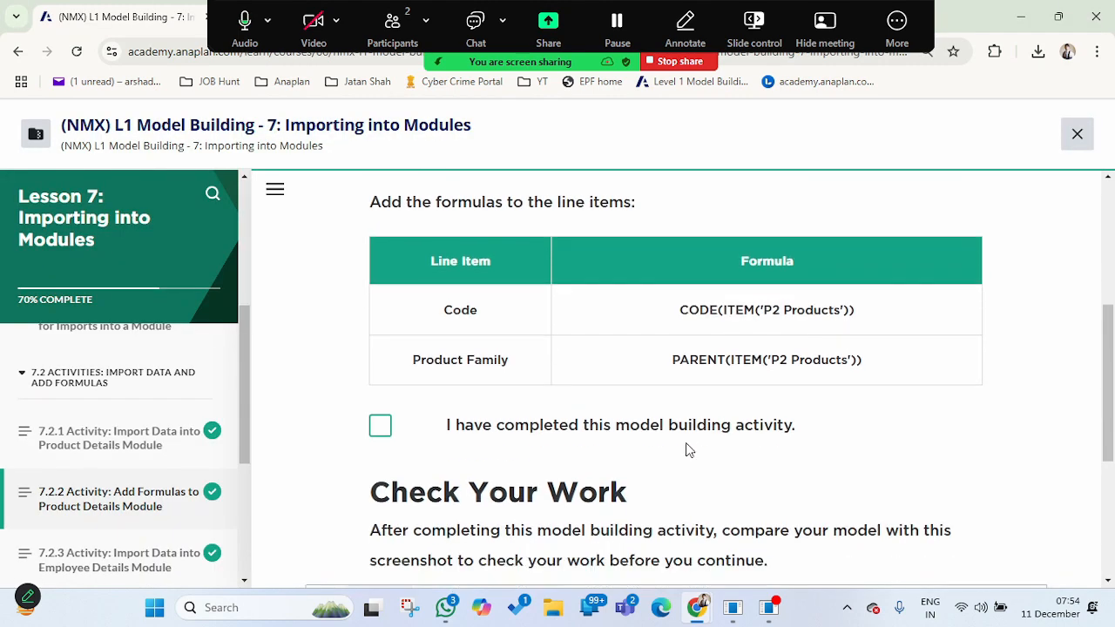
scroll(687, 449, "down", 3)
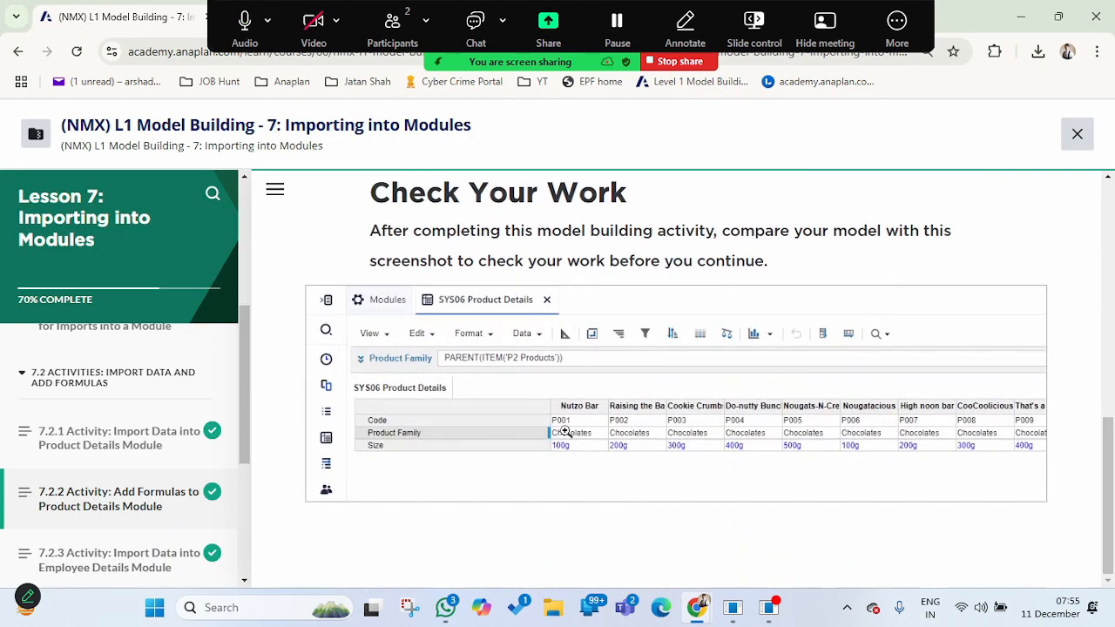
key("alt+Tab")
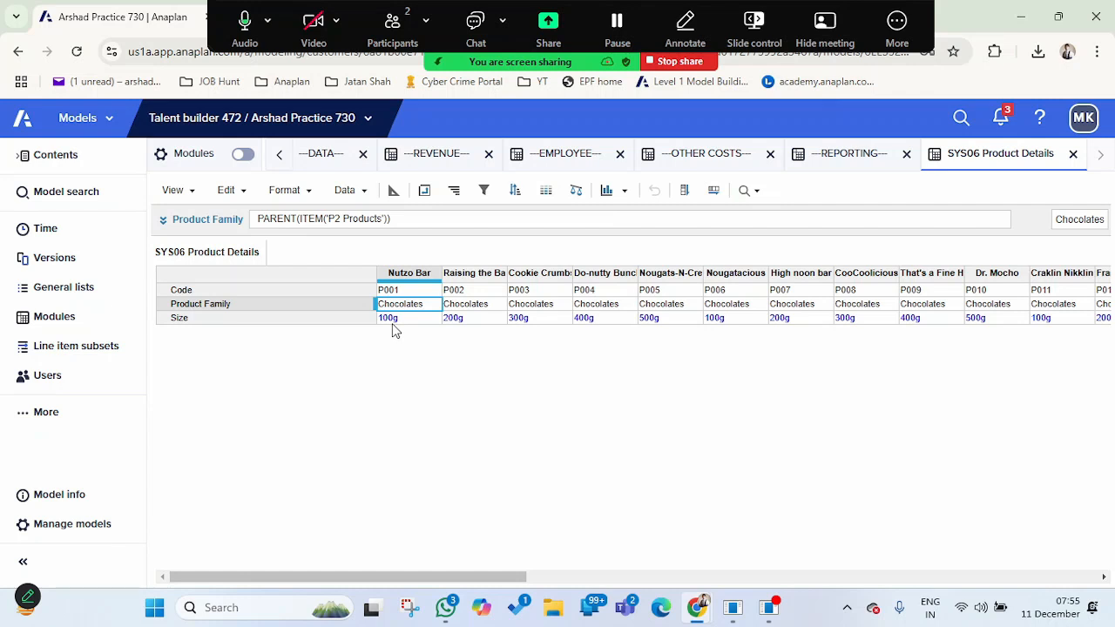
Try changing Nutzo Bar's Size to 200g, set it back to 100g, and inspect its Code and Product Family cells.
left_click(397, 324)
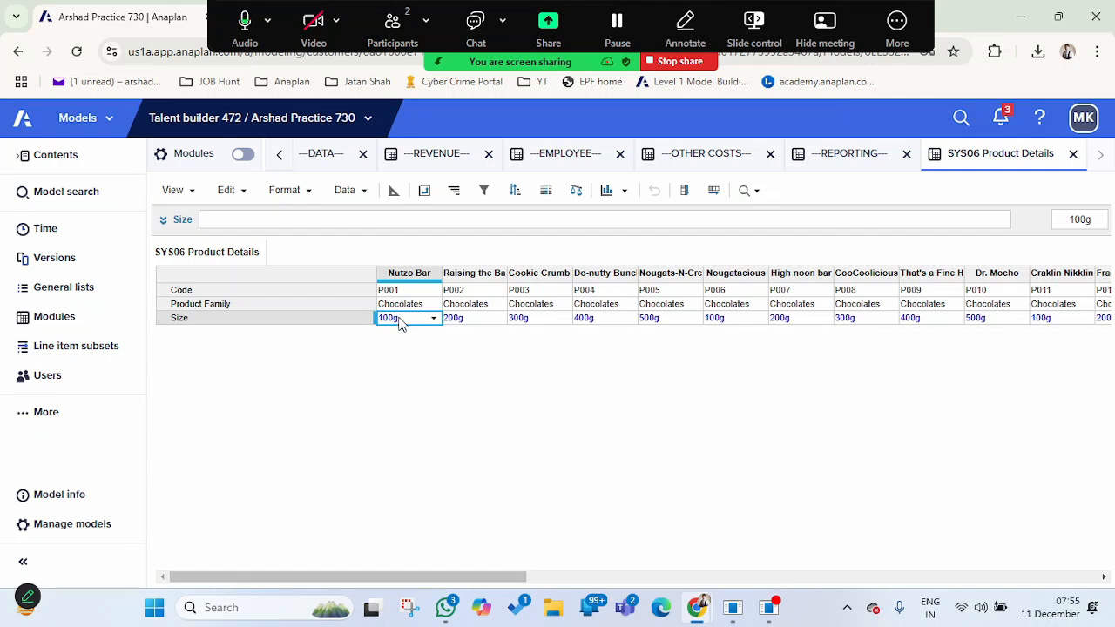
left_click(400, 319)
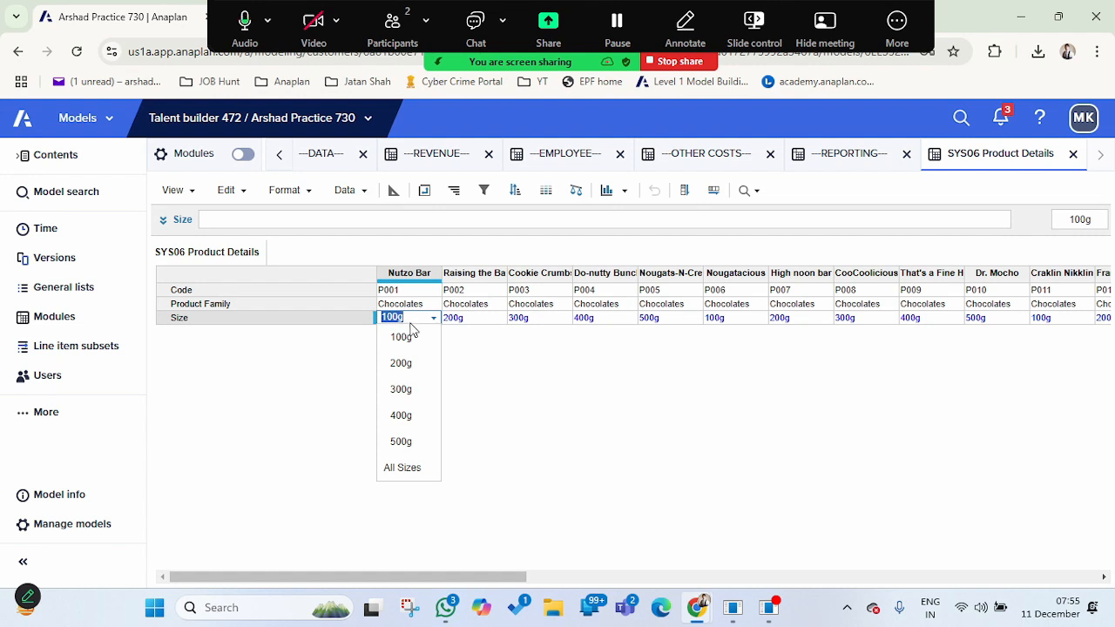
left_click(415, 366)
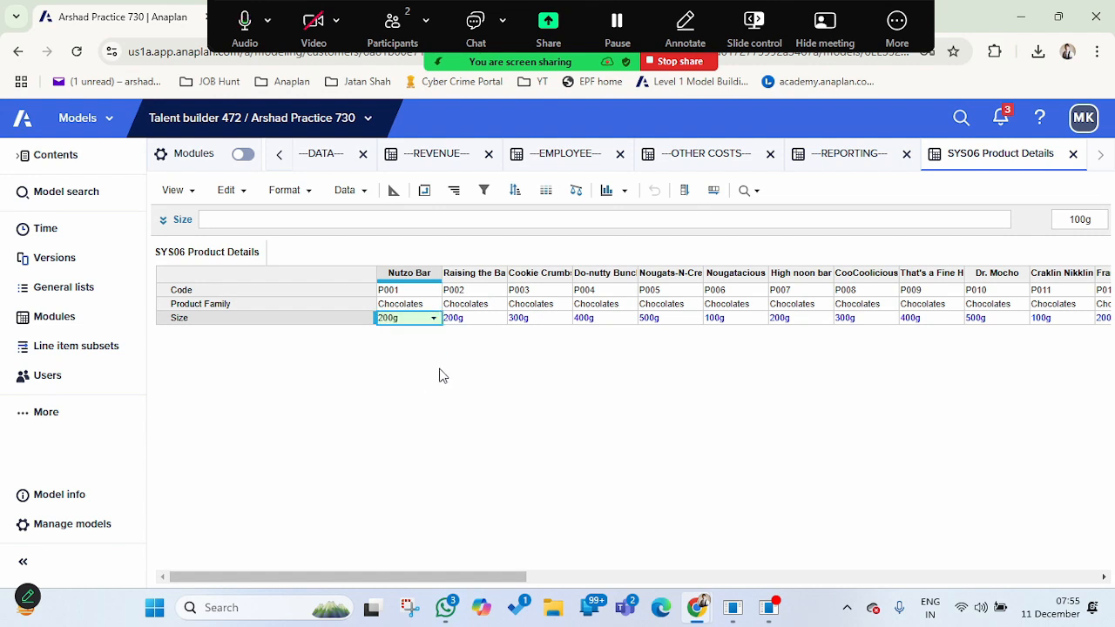
left_click(431, 320)
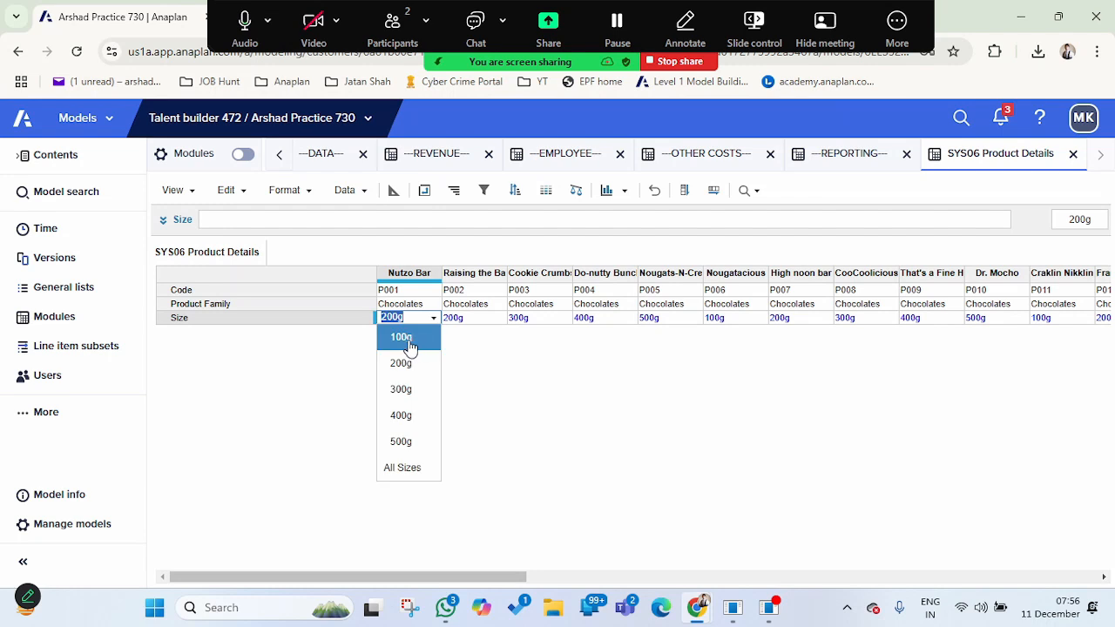
left_click(412, 340)
left_click(390, 293)
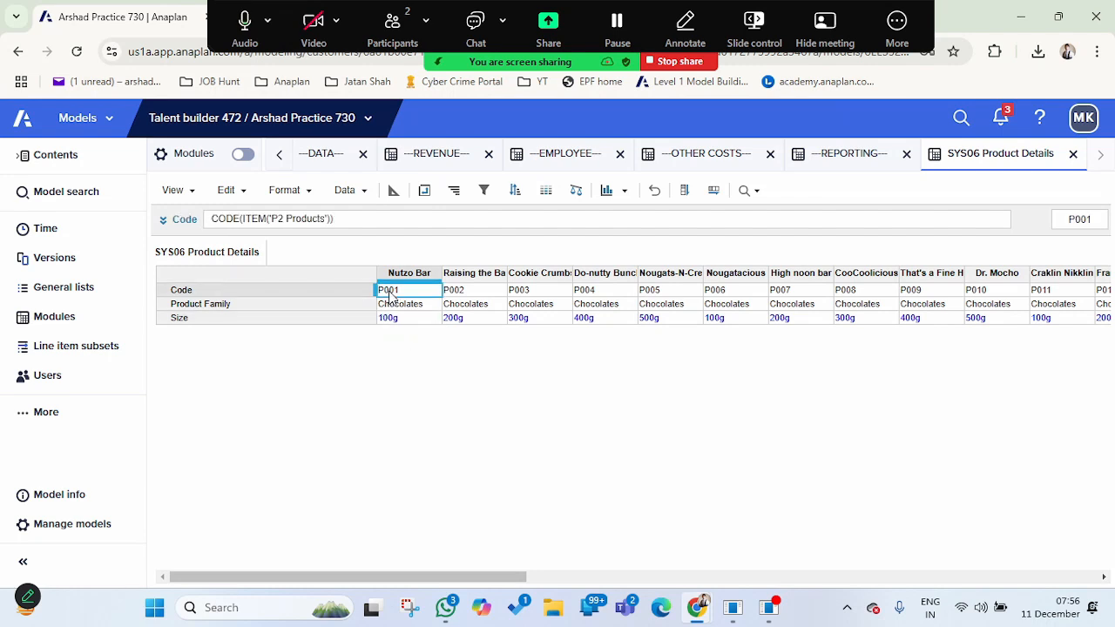
left_click(421, 310)
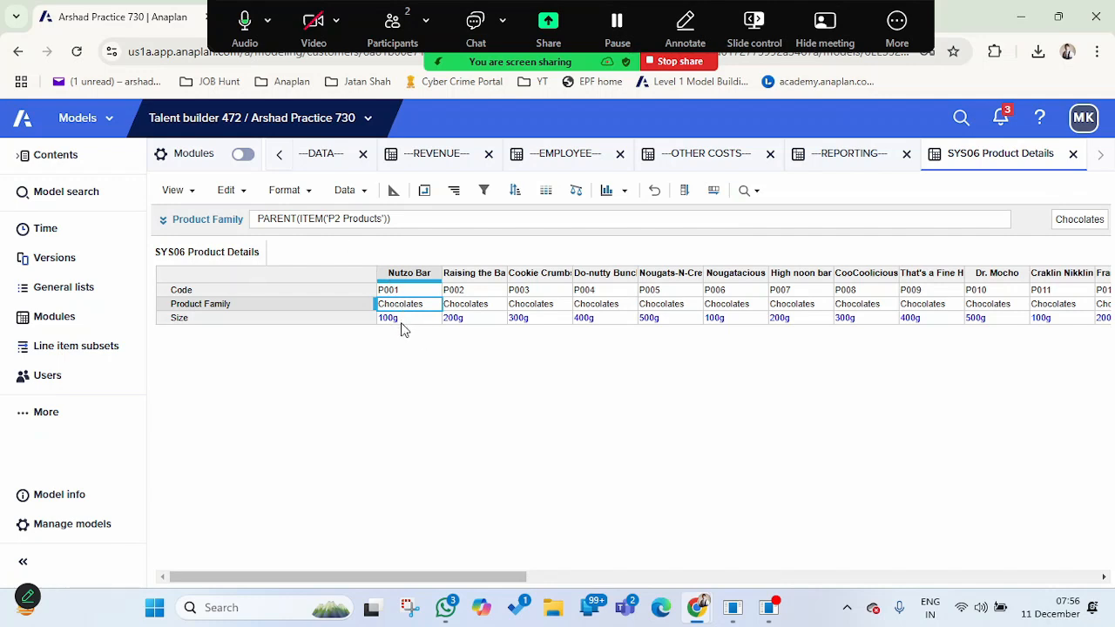
Open activity 7.2.3 Import Data into Employee Details Module in the lesson, read its instructions and download Employees.csv.
key("ctrl+Tab")
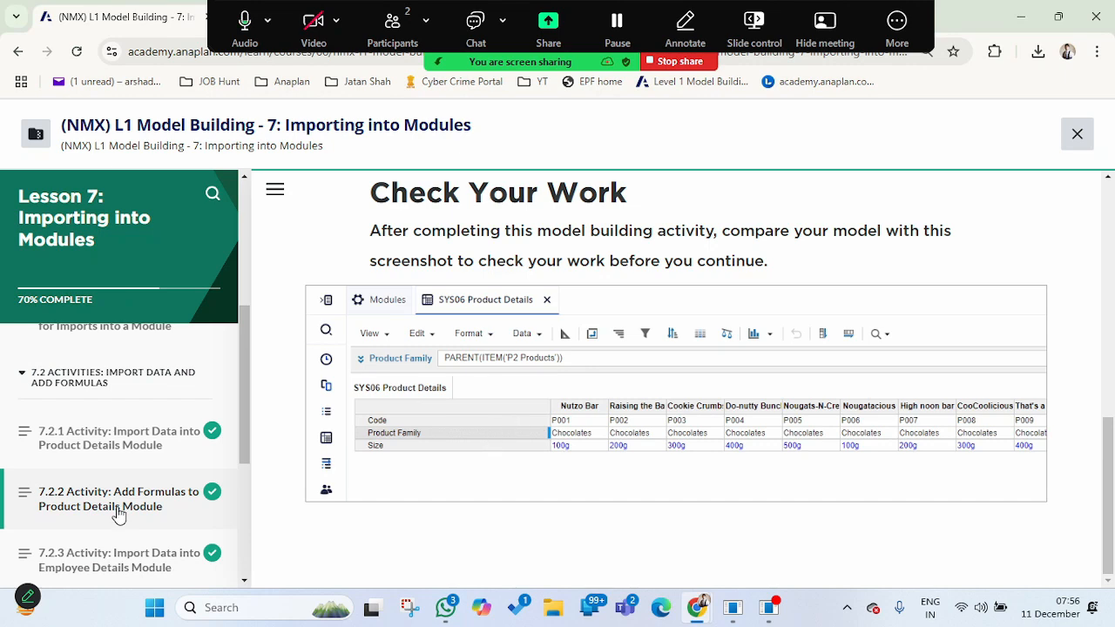
scroll(146, 471, "down", 2)
left_click(147, 492)
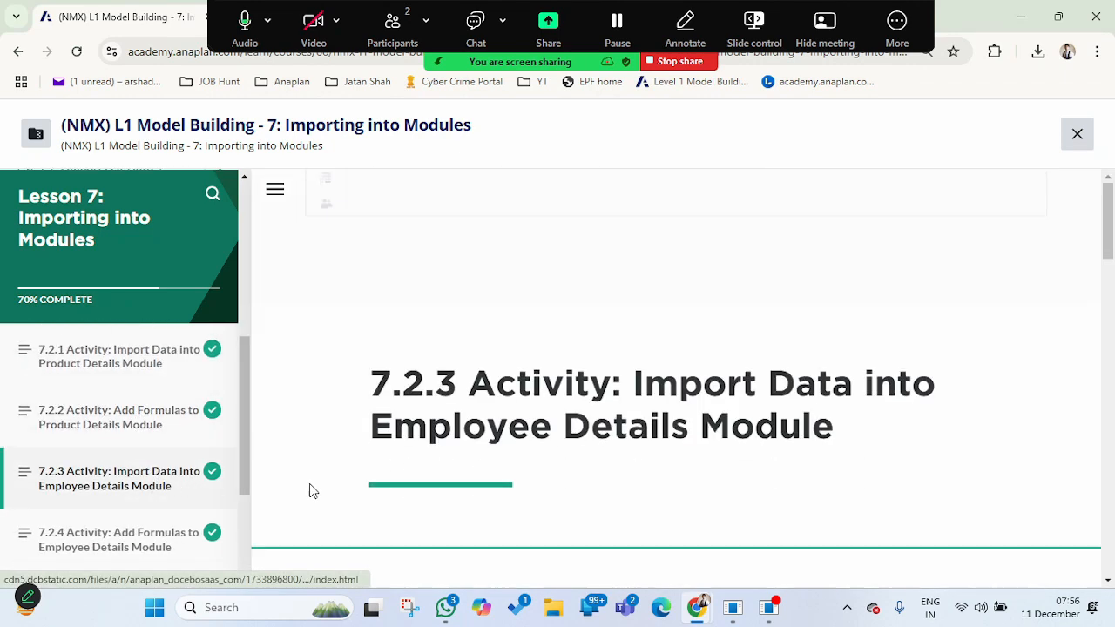
scroll(540, 430, "down", 2)
scroll(663, 319, "up", 1)
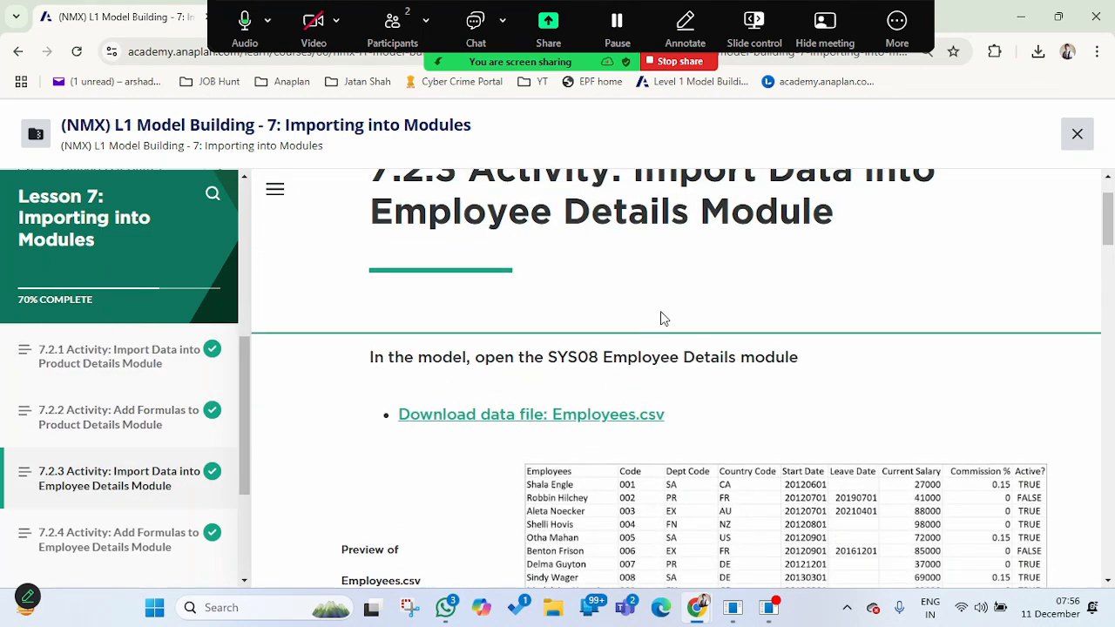
scroll(512, 299, "up", 1)
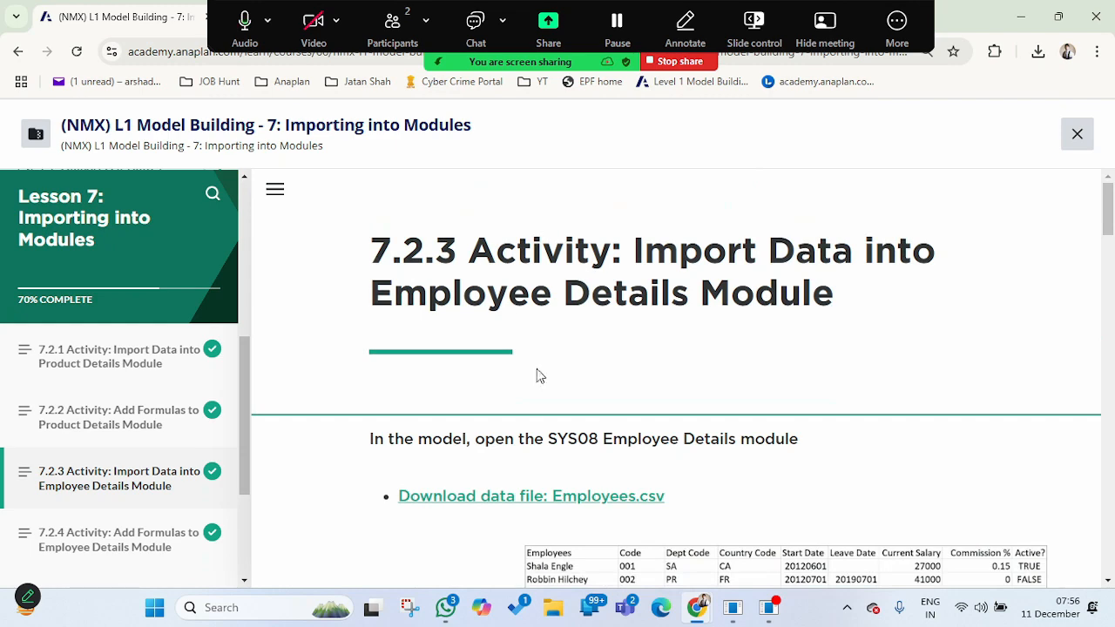
scroll(538, 376, "down", 1)
left_click_drag(558, 358, 767, 355)
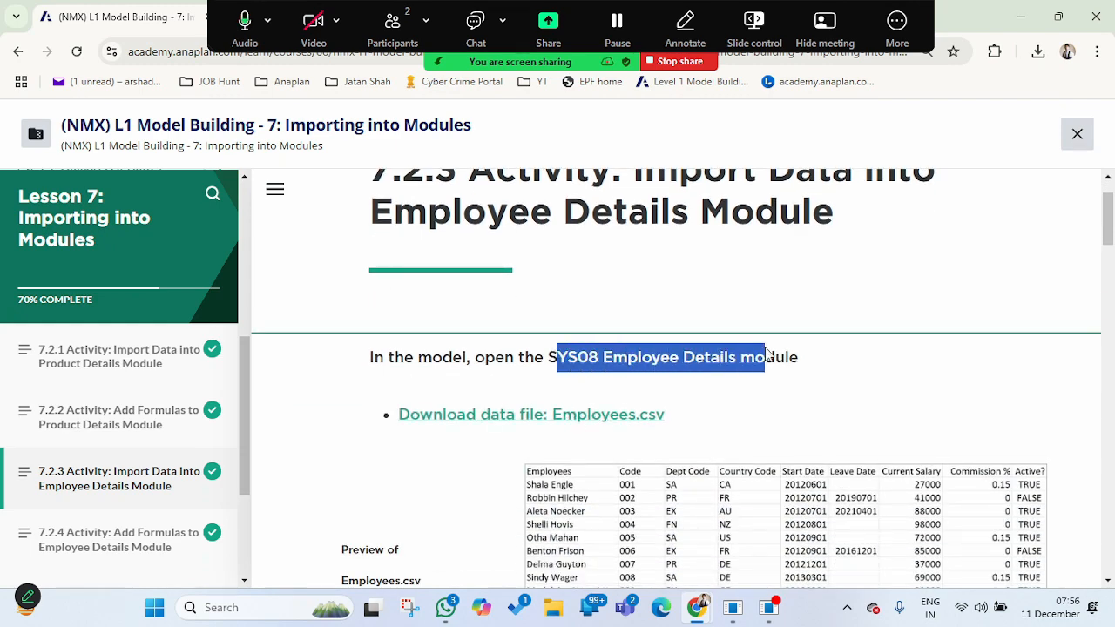
left_click(842, 386)
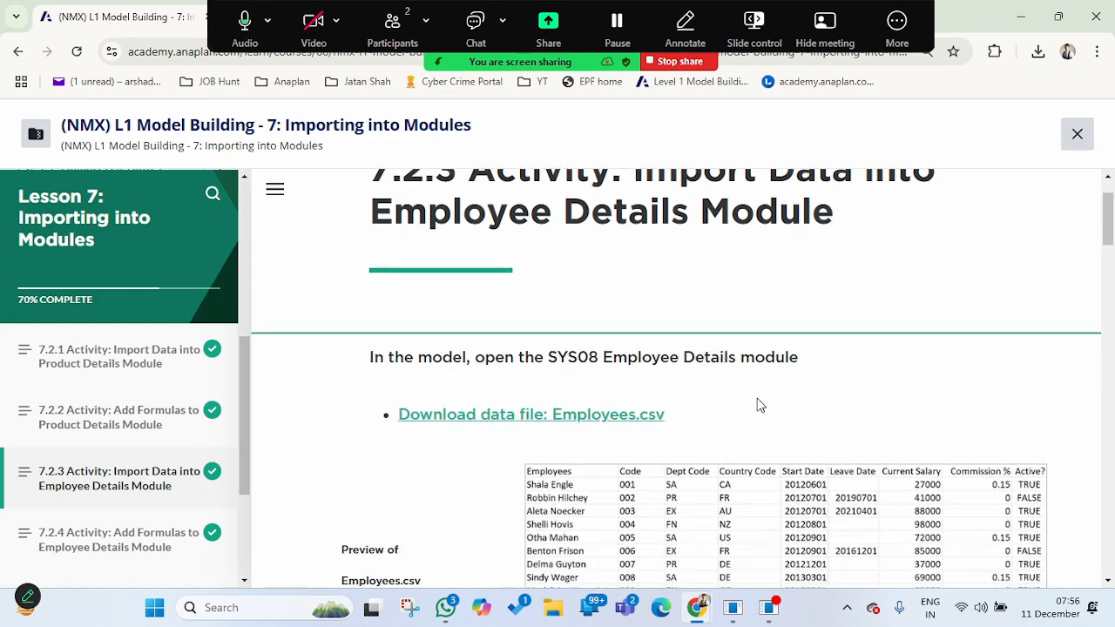
left_click(562, 419)
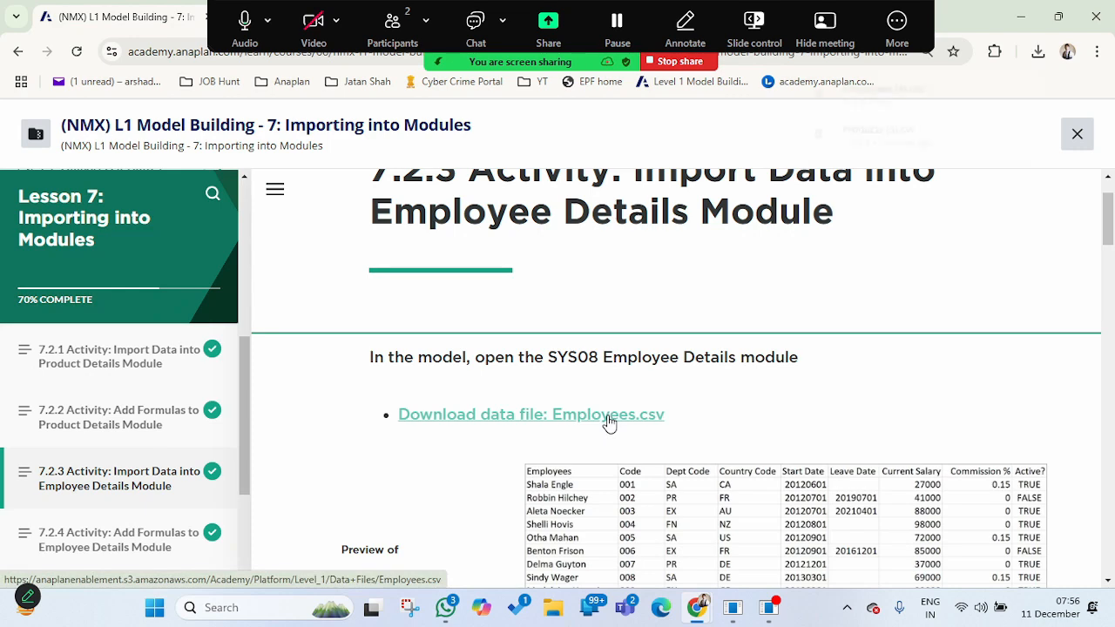
Return to the Anaplan model, open the SYS08 Employee Details module and switch it from Blueprint to grid view.
key("alt+Tab")
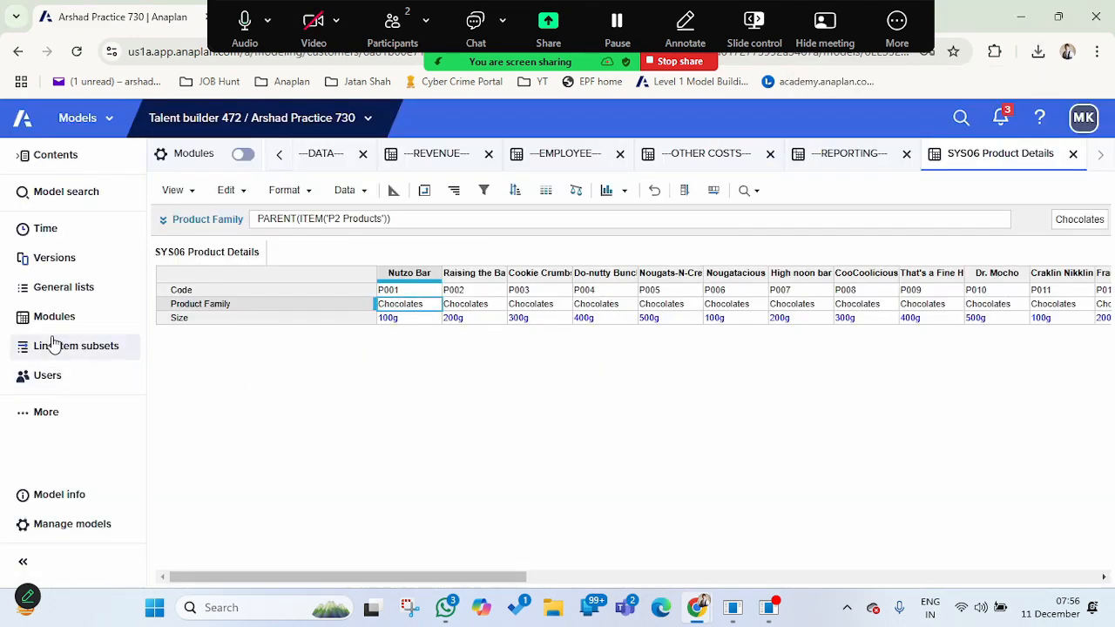
left_click(58, 321)
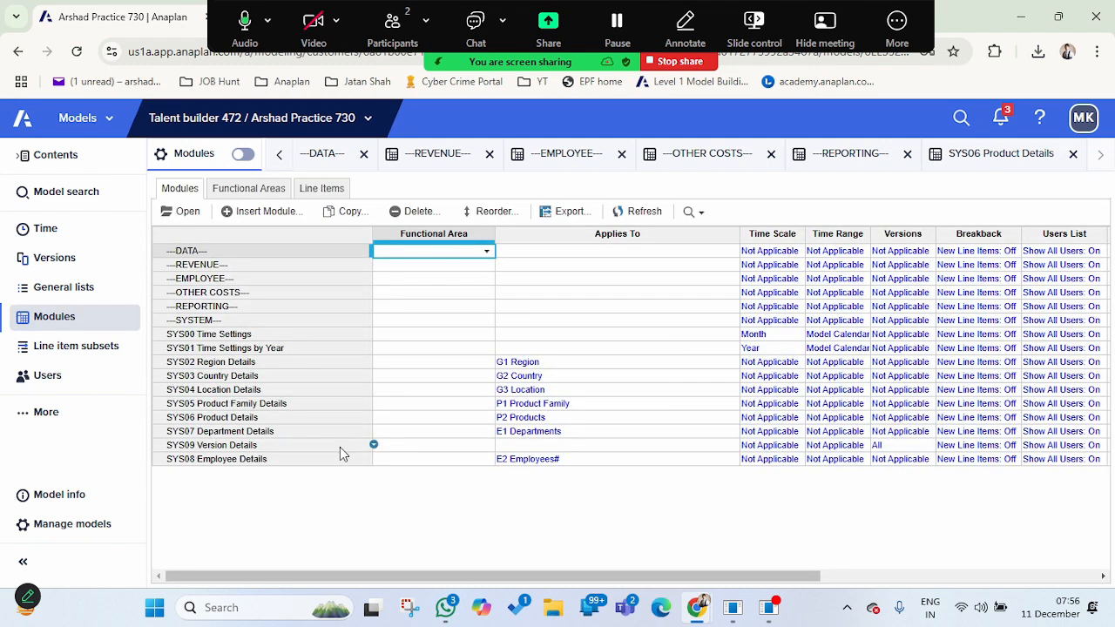
left_click(213, 462)
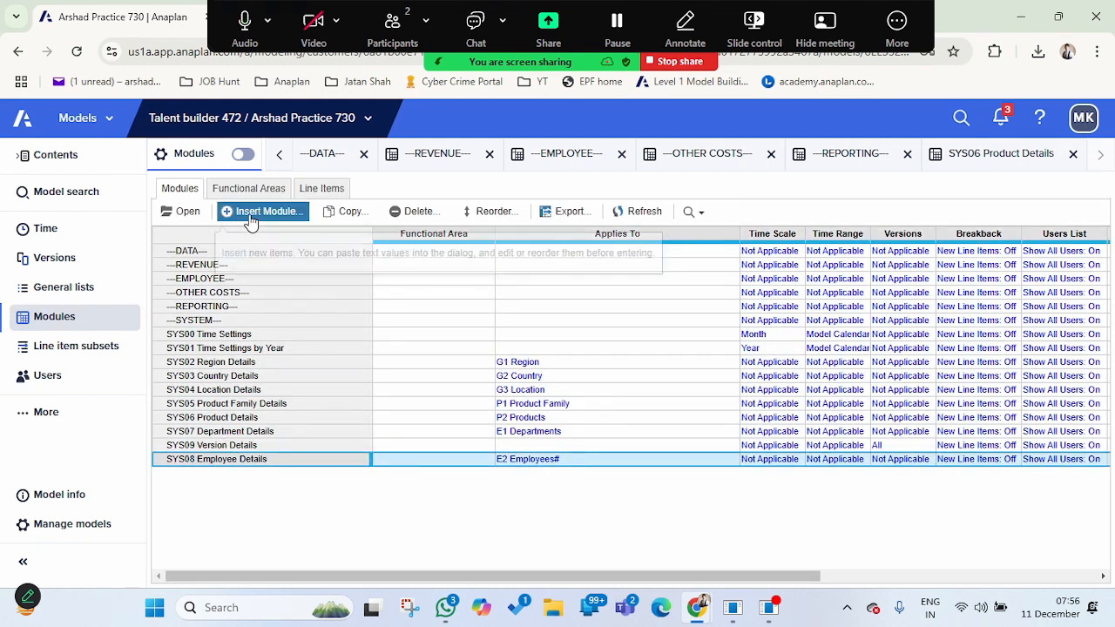
left_click(179, 215)
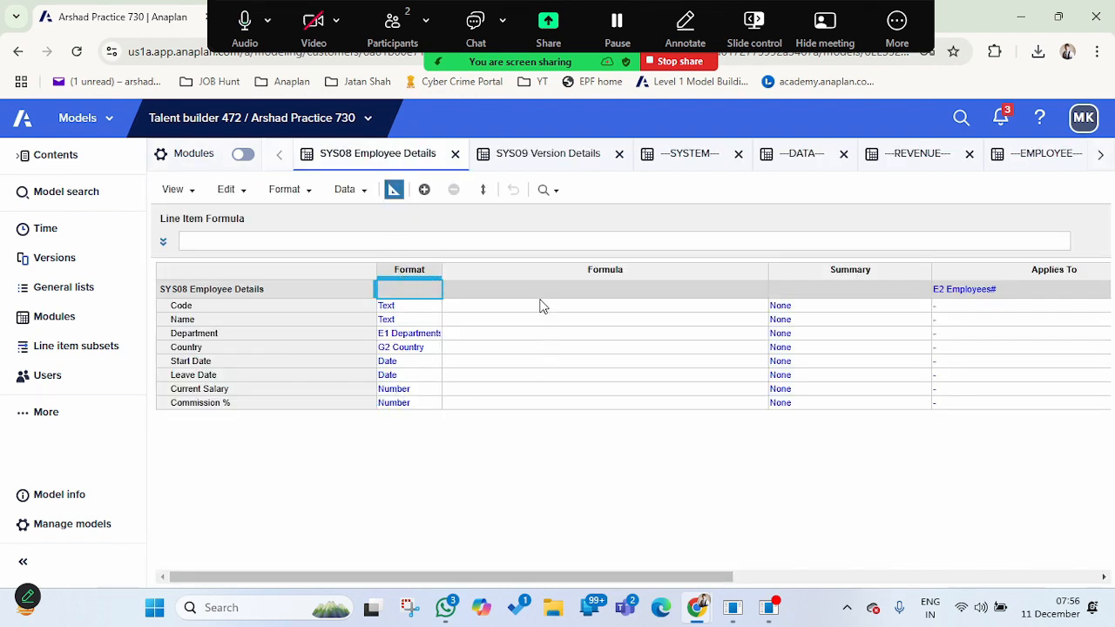
left_click(393, 191)
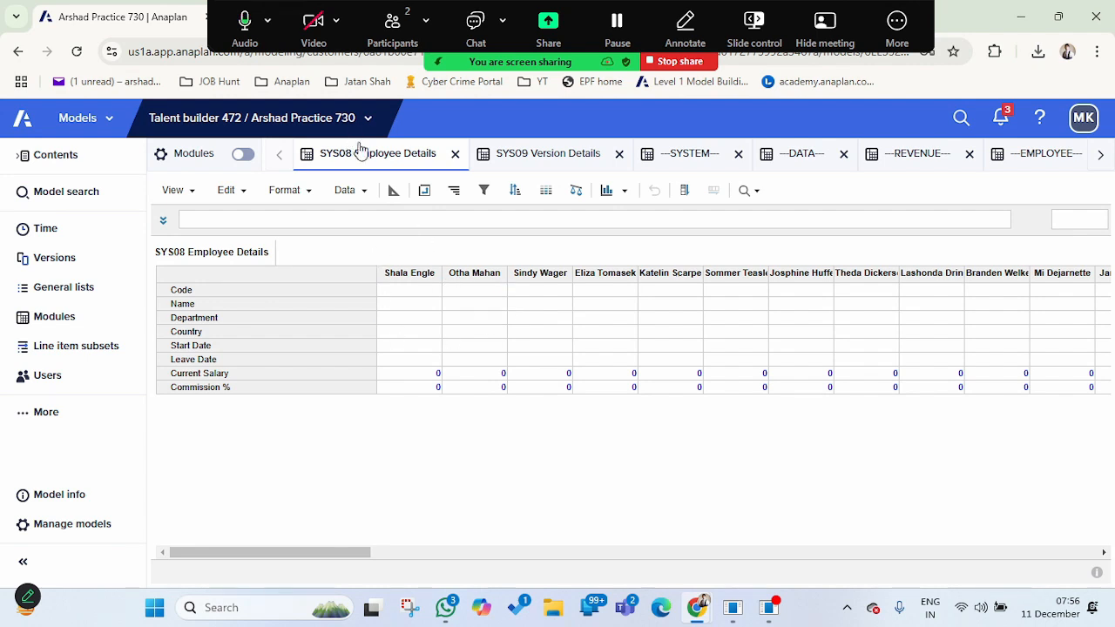
Start a data import into SYS08 Employee Details and upload the Employees (4) CSV file as a new source.
left_click(348, 190)
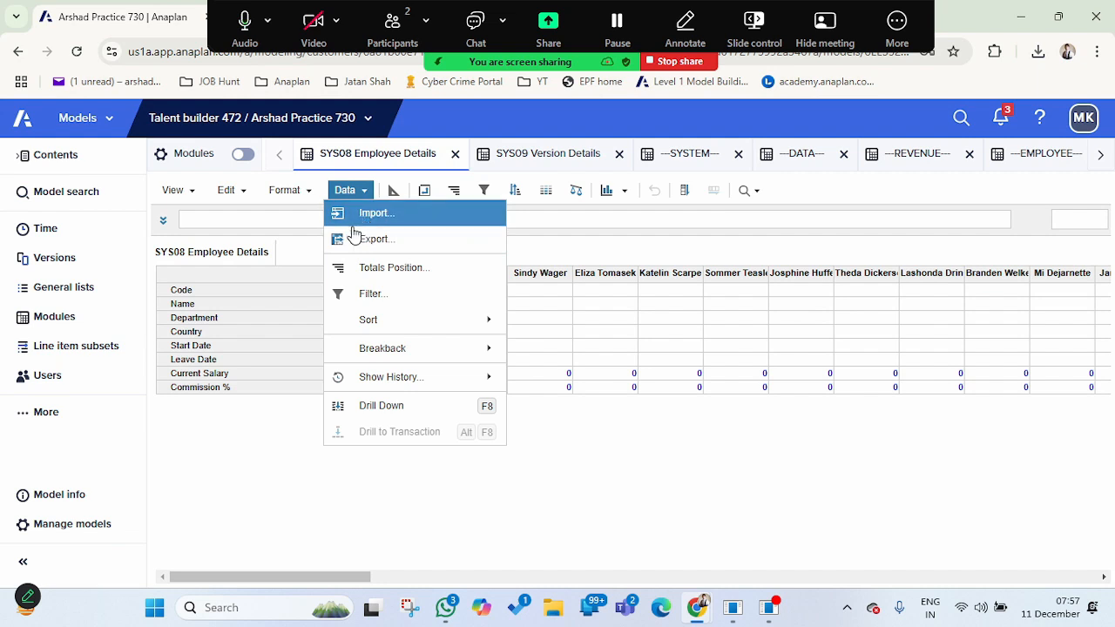
left_click(363, 218)
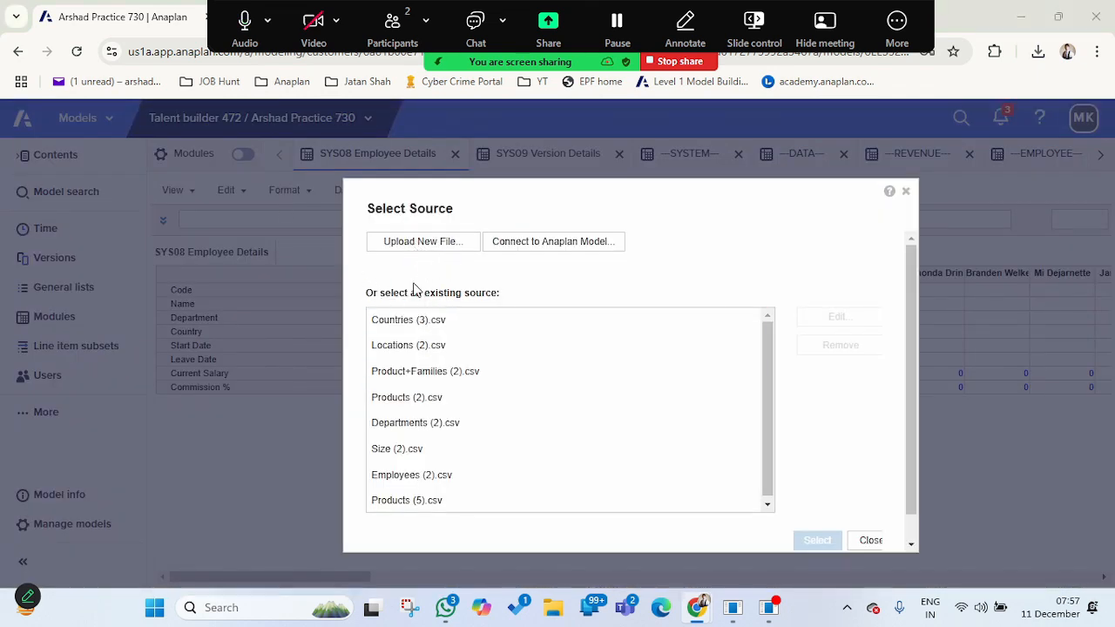
left_click(420, 241)
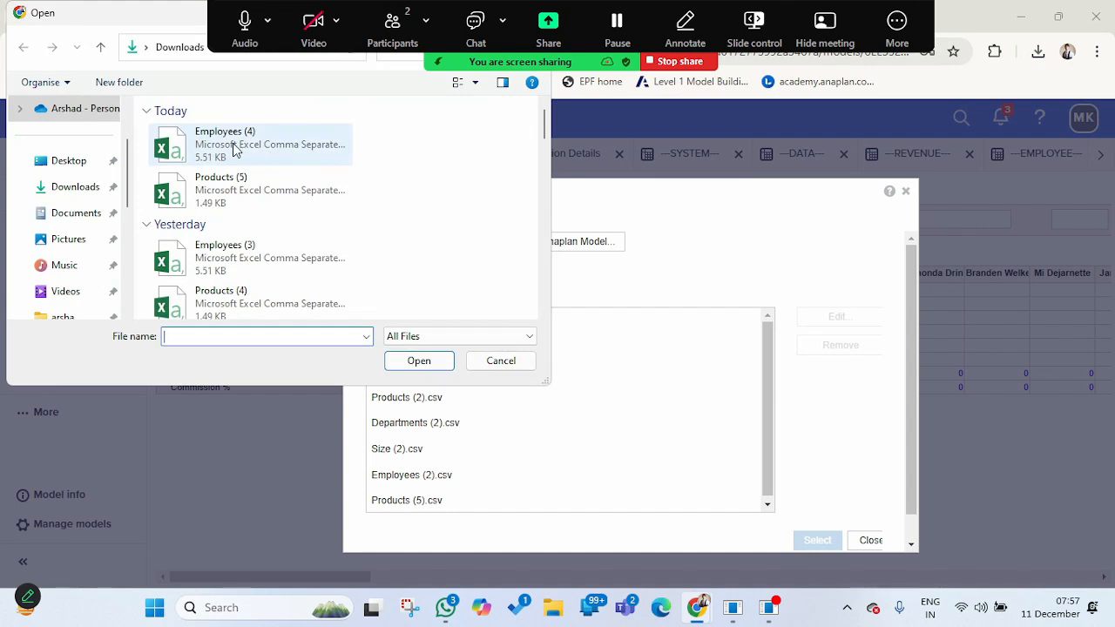
double_click(262, 148)
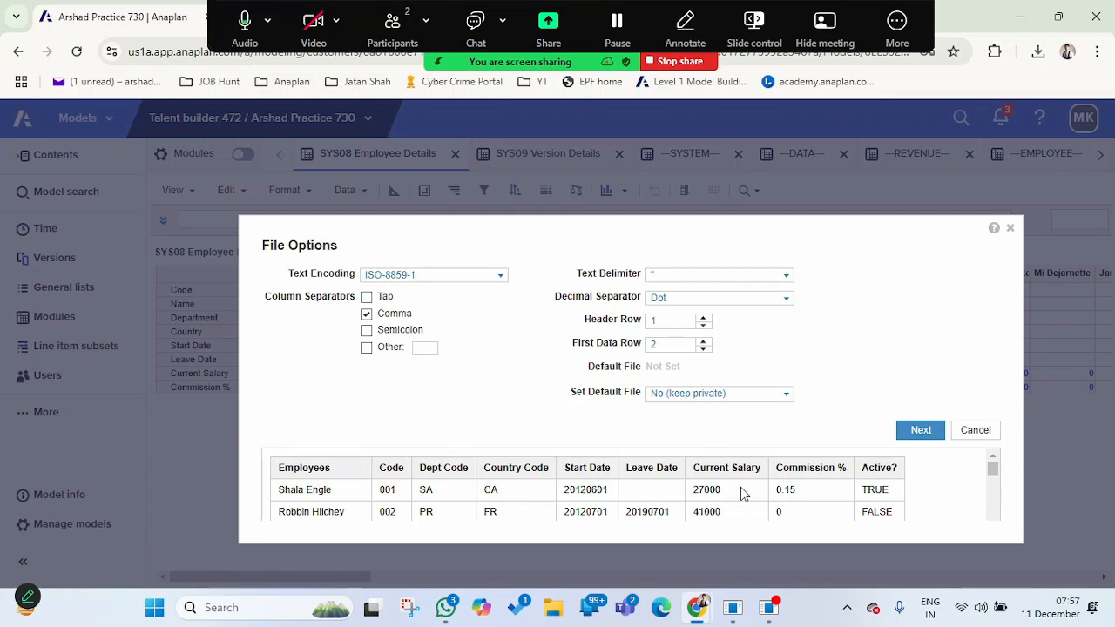
Set the uploaded employee file as the default import file for Admins Only and continue to the import mapping.
left_click(787, 393)
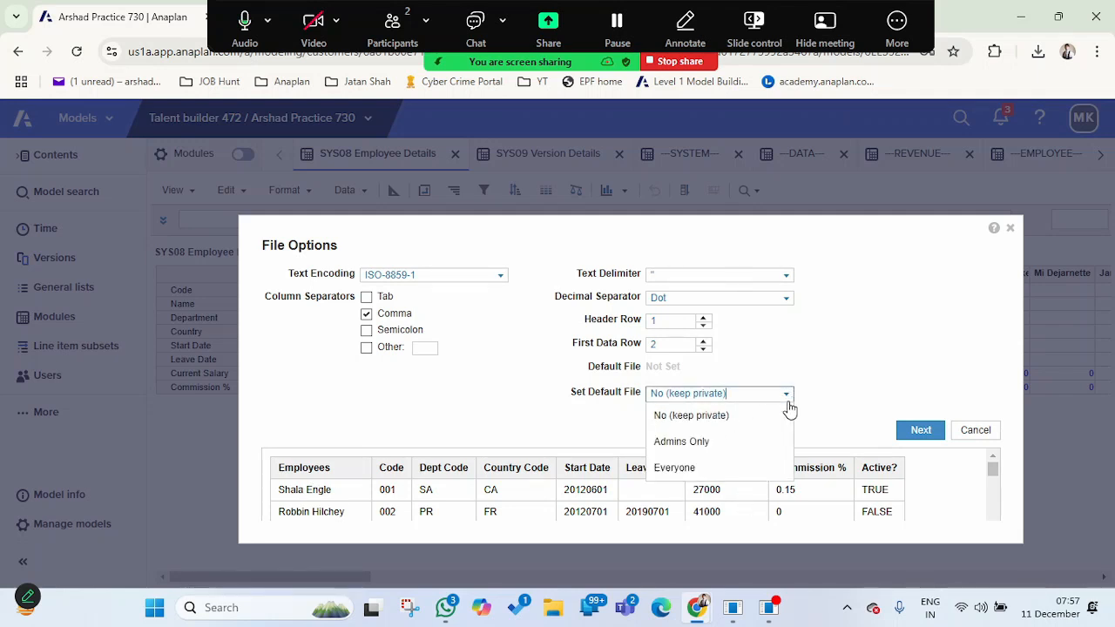
left_click(719, 442)
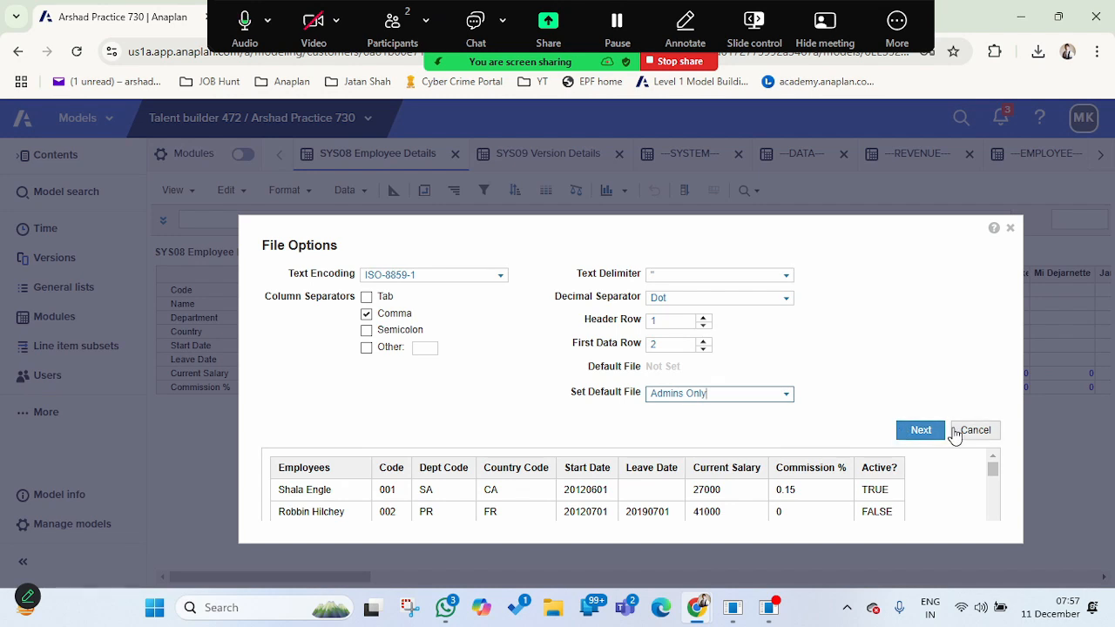
left_click(918, 438)
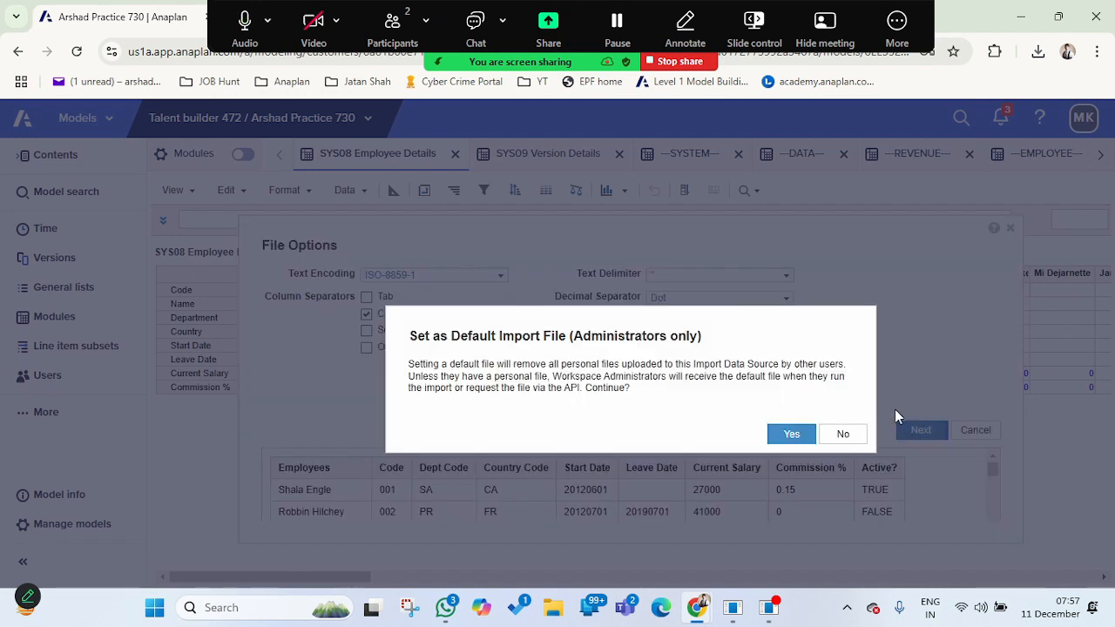
left_click(772, 438)
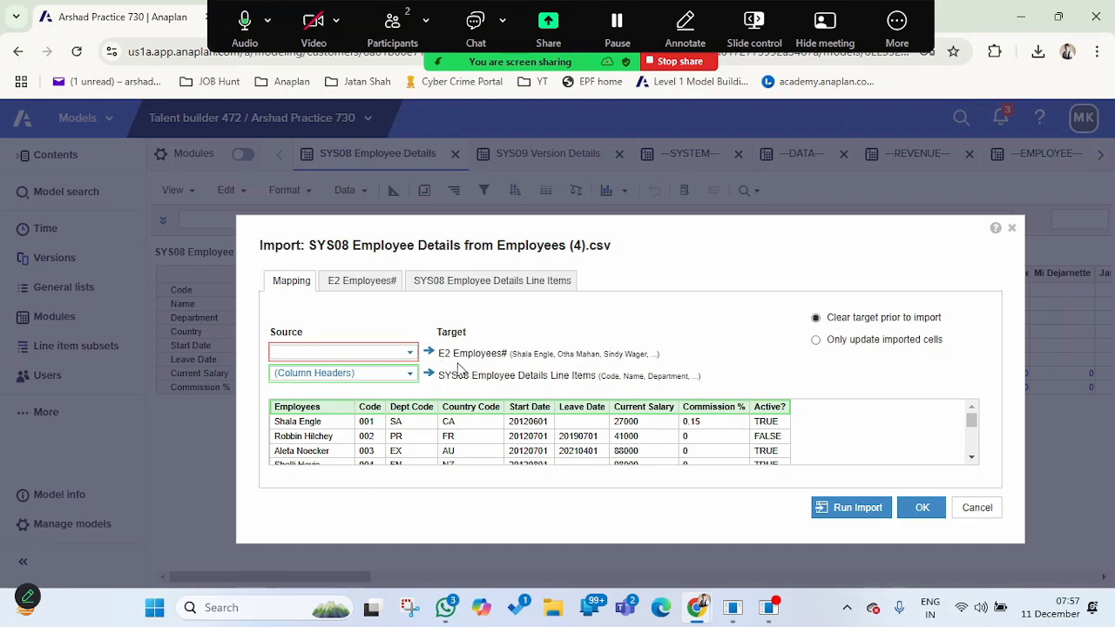
Map source Column 2: Code to the E2 Employees# list and review how the codes match the list items.
key("alt+Tab")
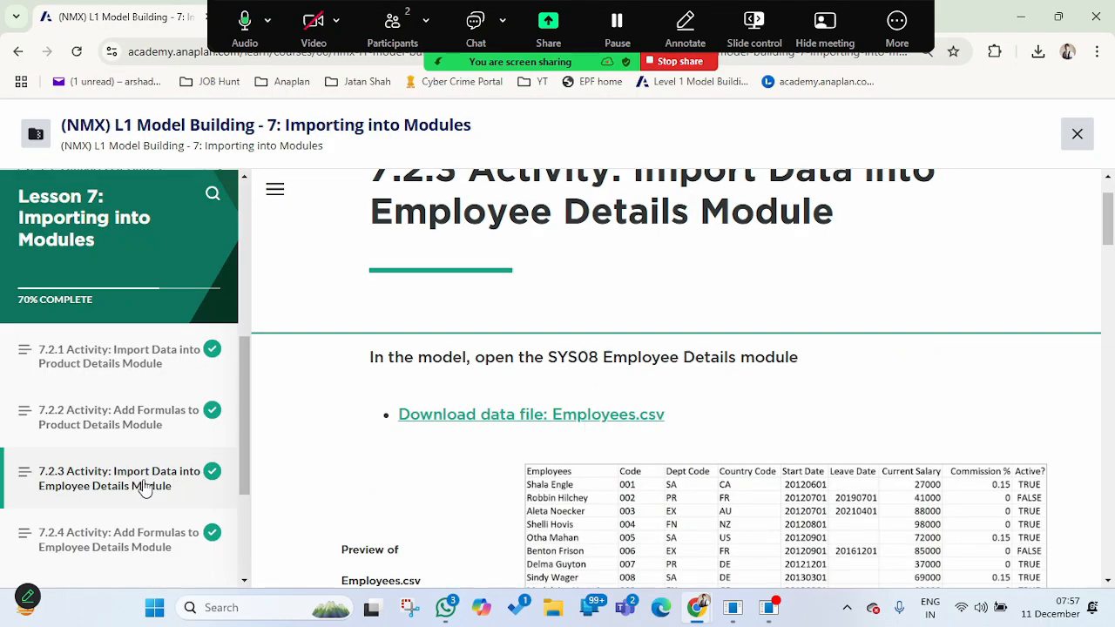
key("alt+Tab")
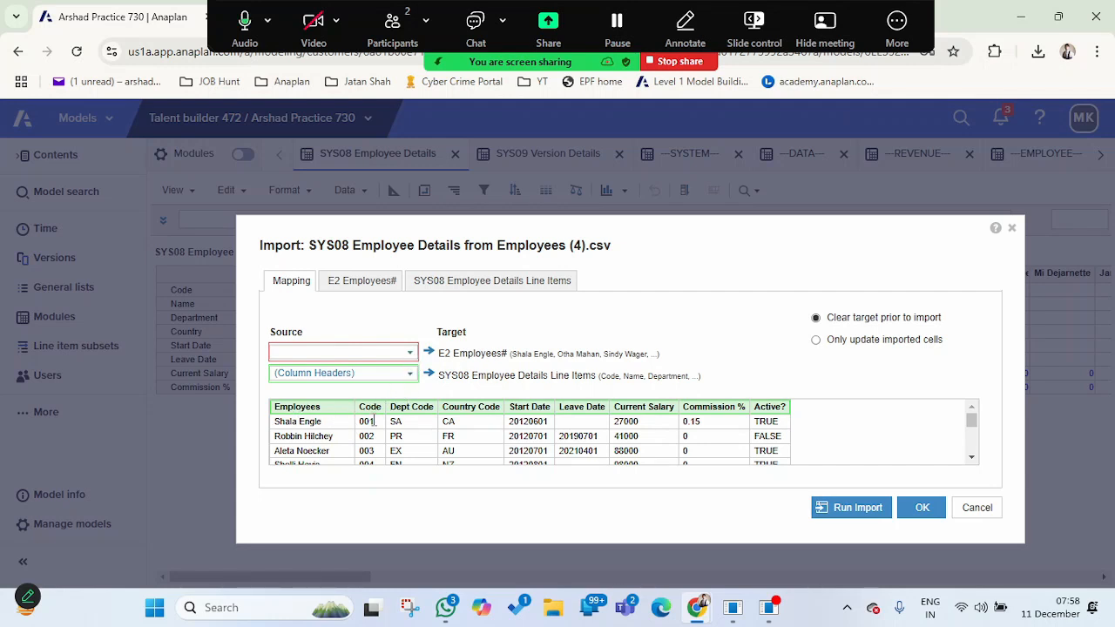
left_click(407, 358)
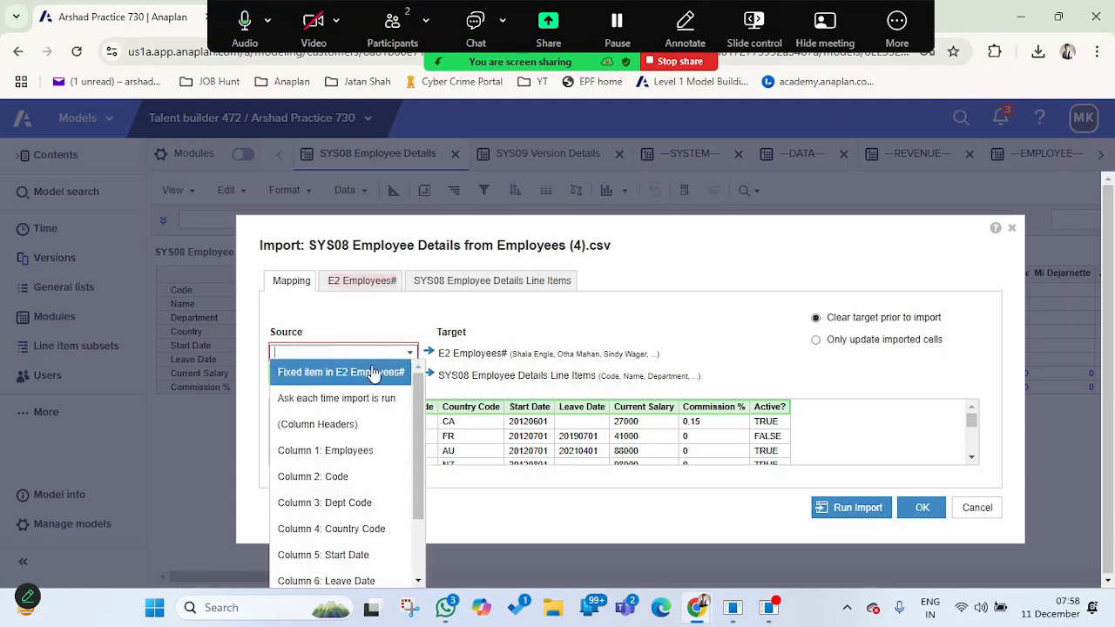
left_click(327, 486)
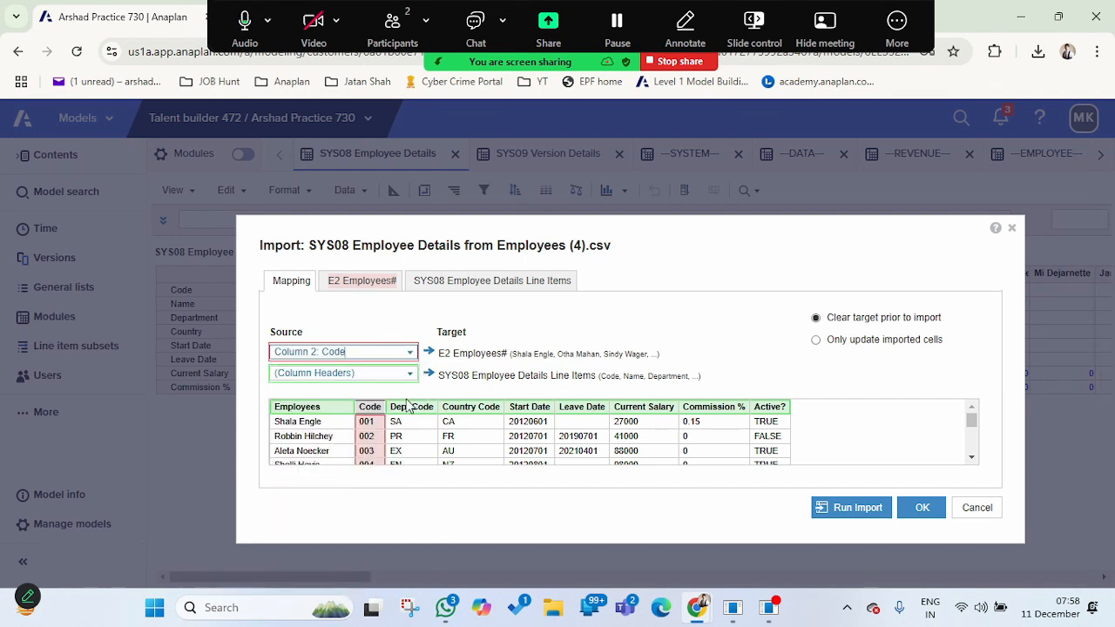
left_click(345, 284)
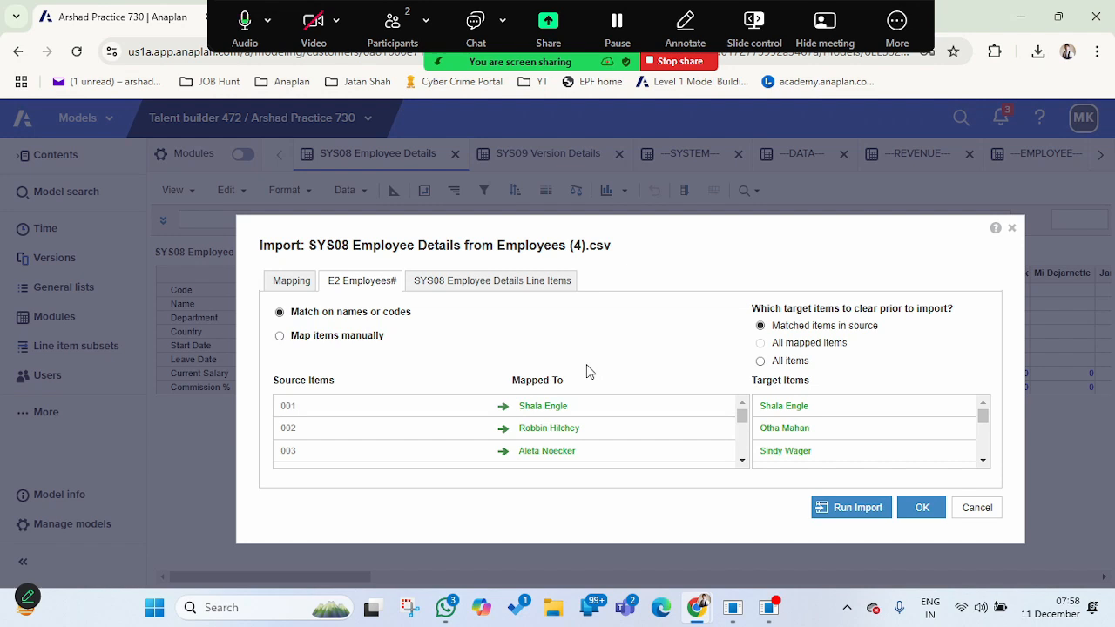
Switch the SYS08 Employee Details line items to manual mapping and map the Employees source column to Name.
left_click(502, 287)
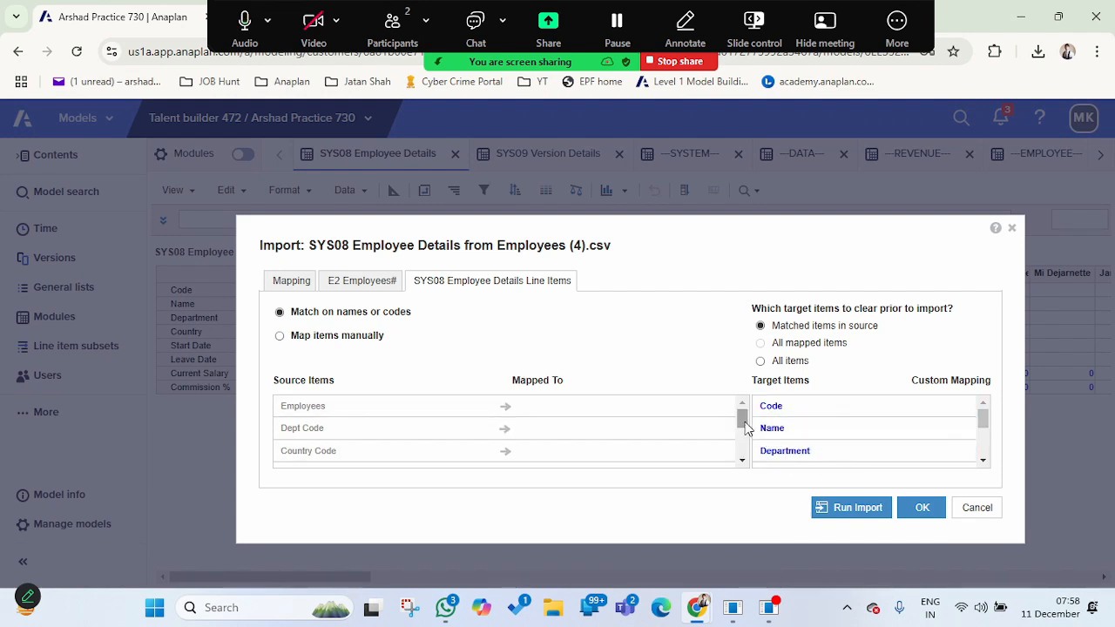
mouse_move(745, 427)
left_mouse_down()
mouse_move(747, 461)
mouse_move(745, 406)
left_mouse_up()
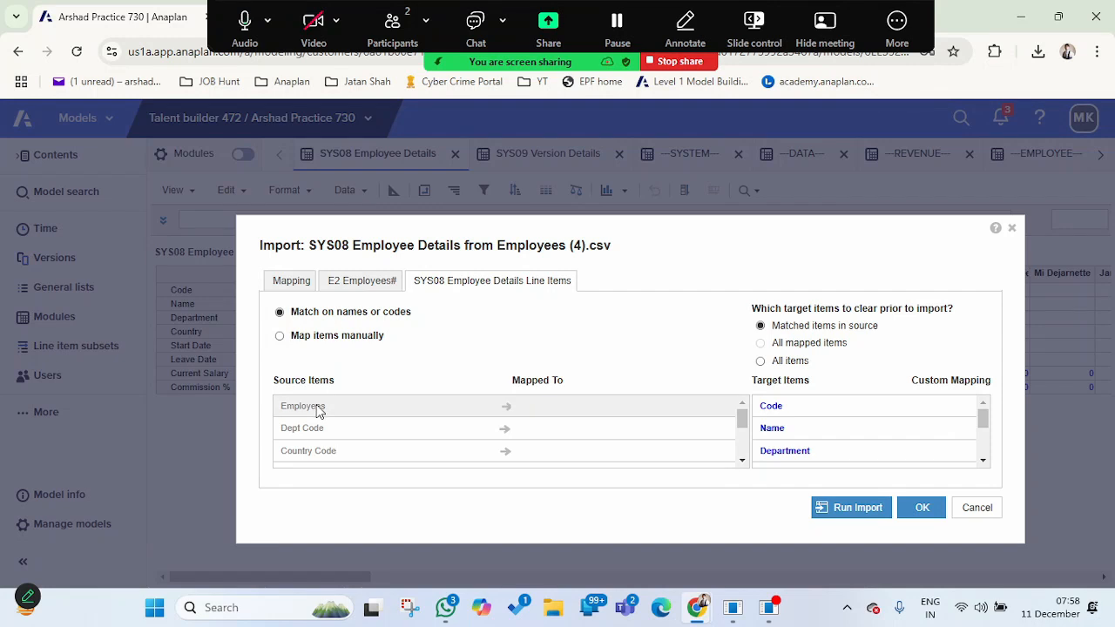
left_click(279, 337)
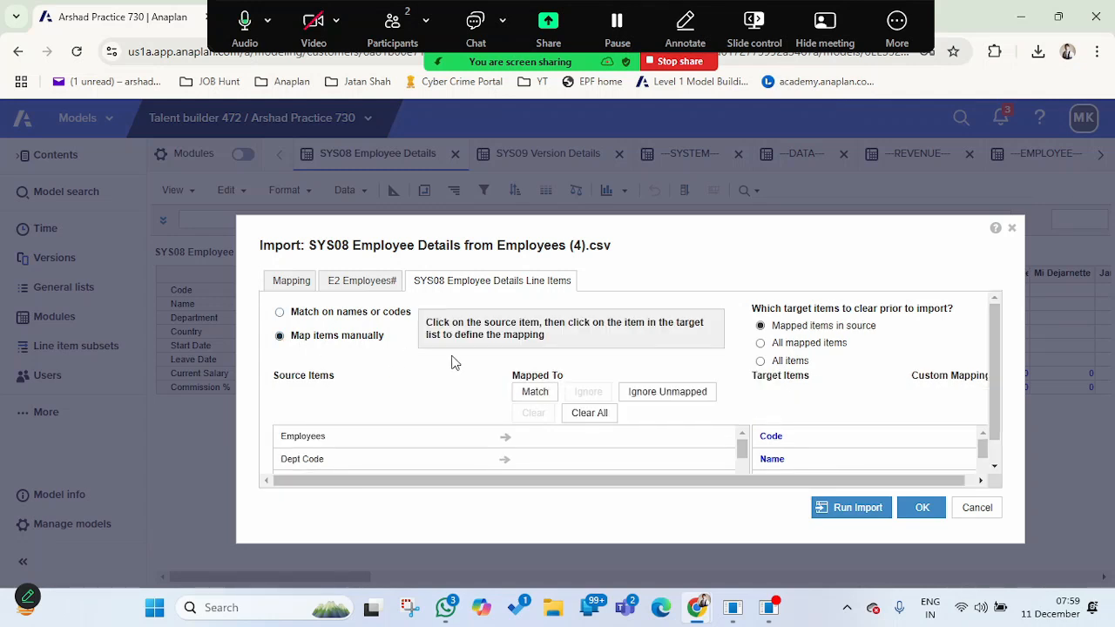
scroll(451, 363, "down", 1)
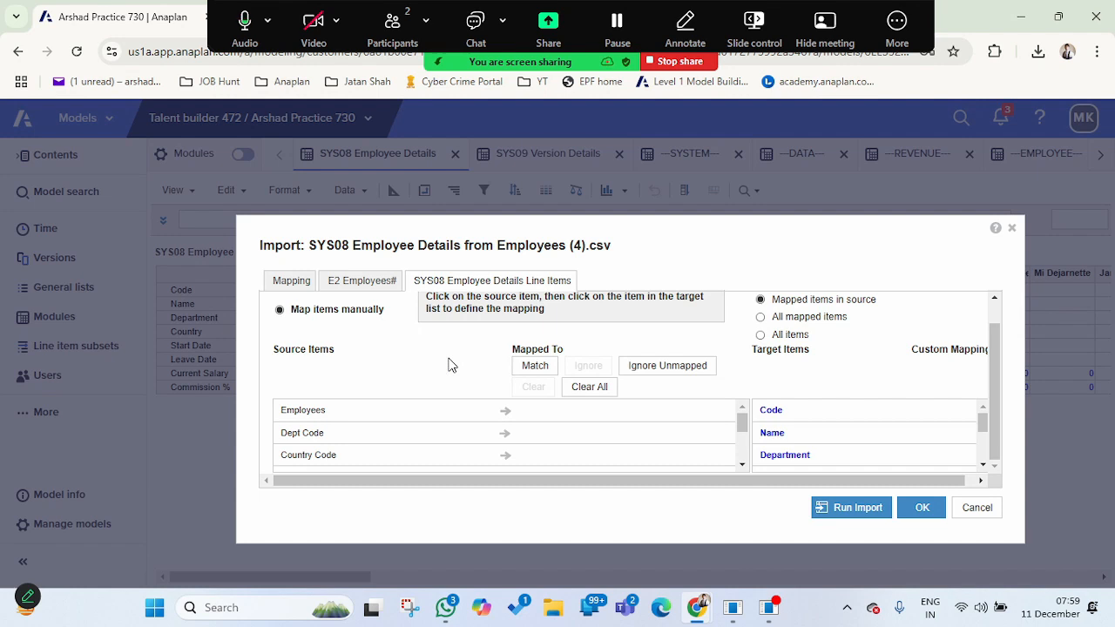
left_click(472, 408)
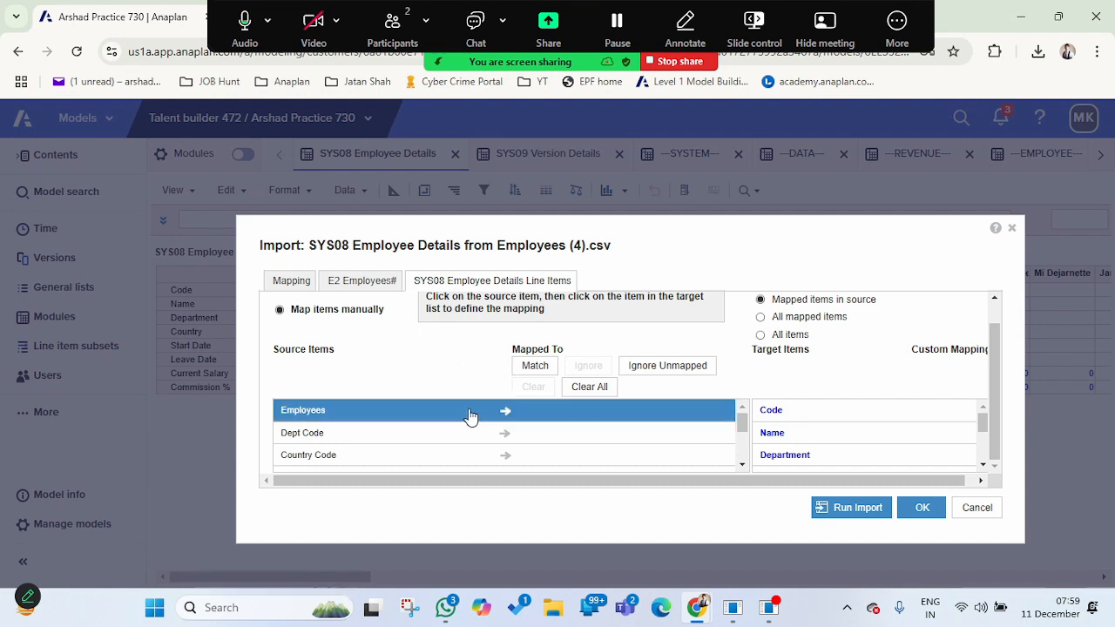
left_click(770, 435)
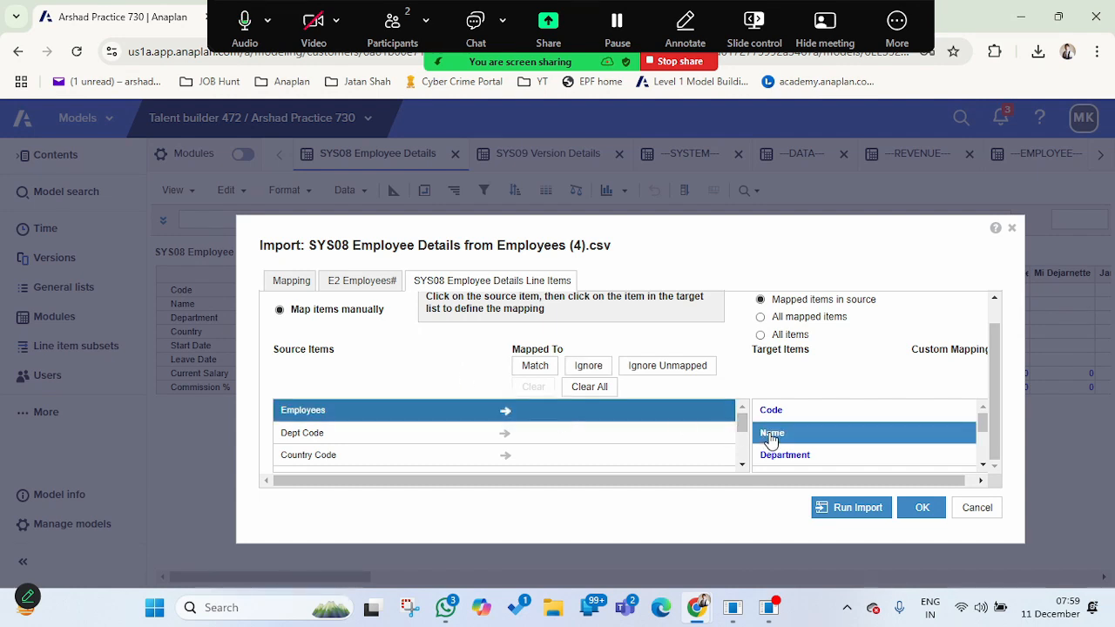
Consult the lesson's example of the imported module and map the Country Code source column to the Country line item.
left_click(428, 440)
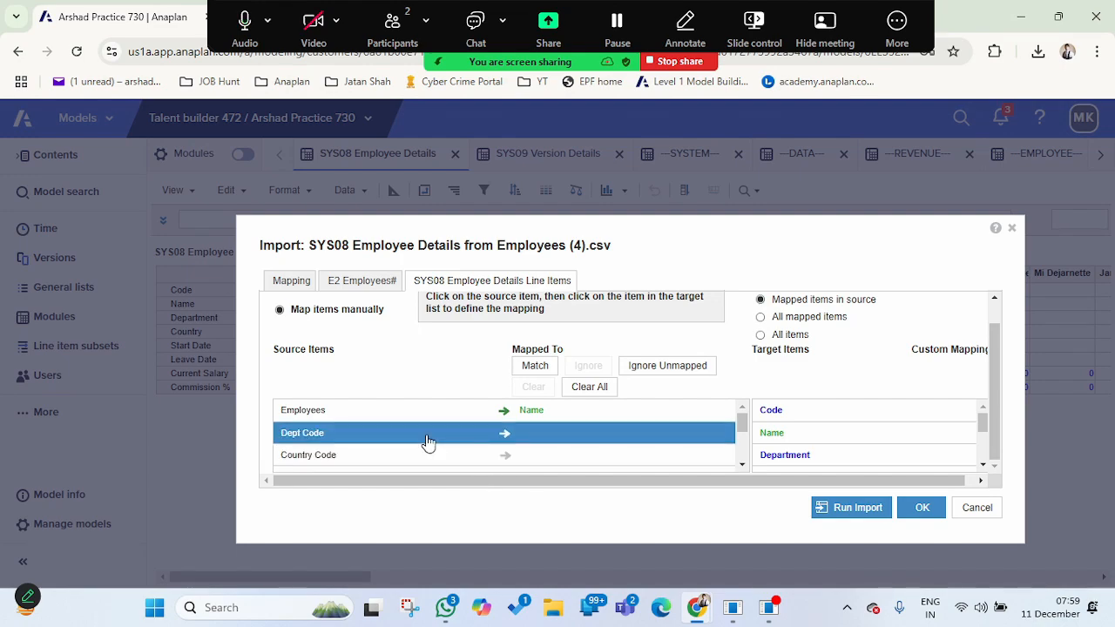
key("alt+Tab")
scroll(601, 366, "down", 8)
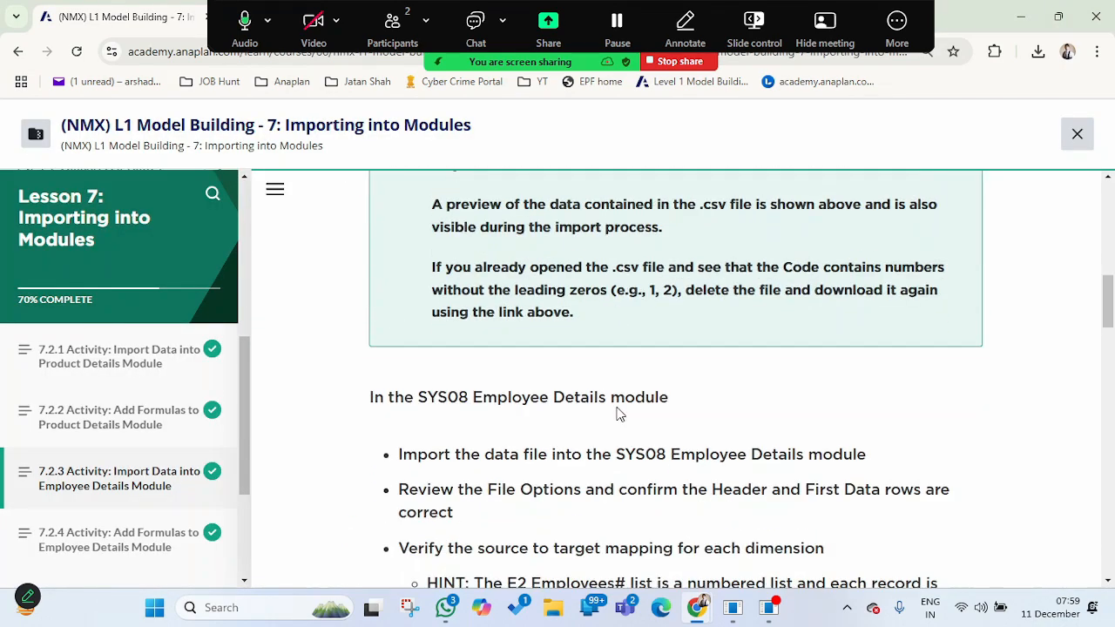
scroll(617, 414, "down", 10)
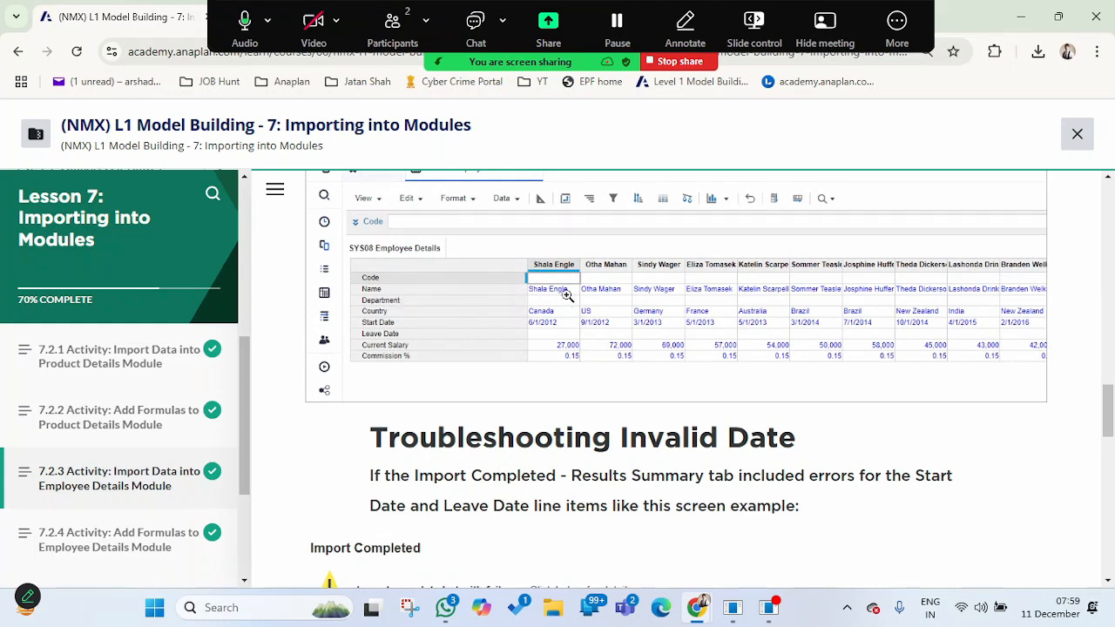
key("alt+Tab")
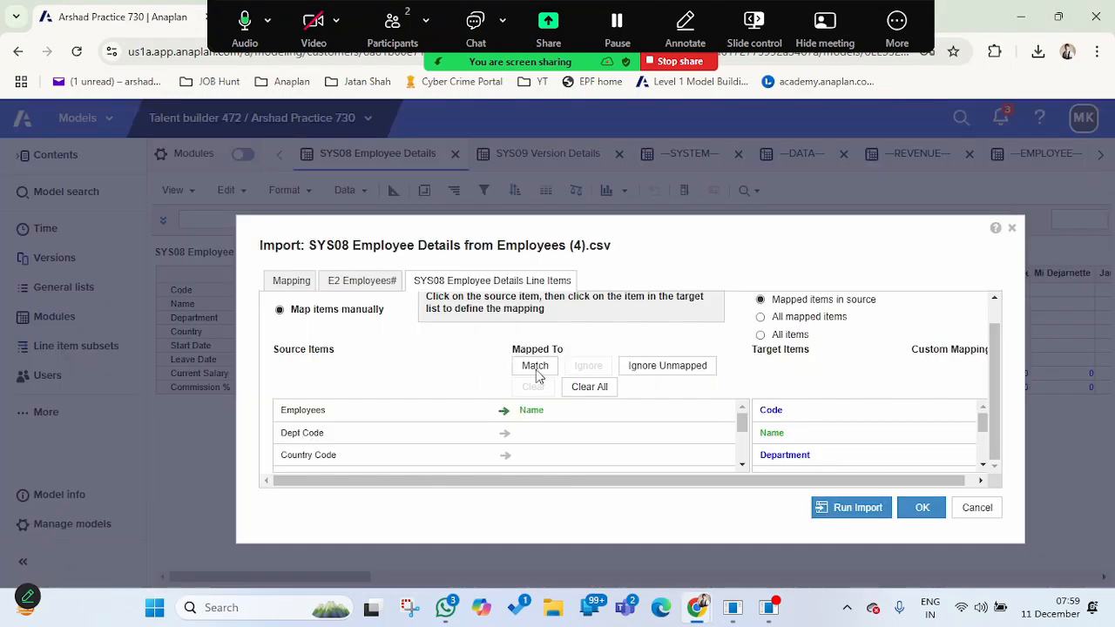
left_click(423, 461)
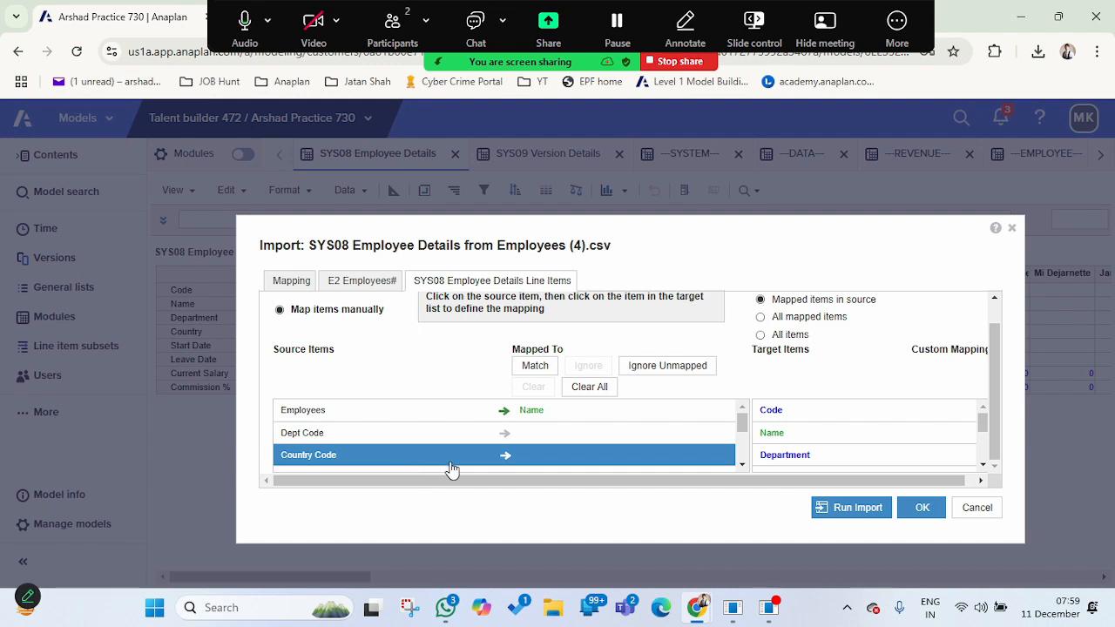
left_click(986, 468)
left_click(579, 462)
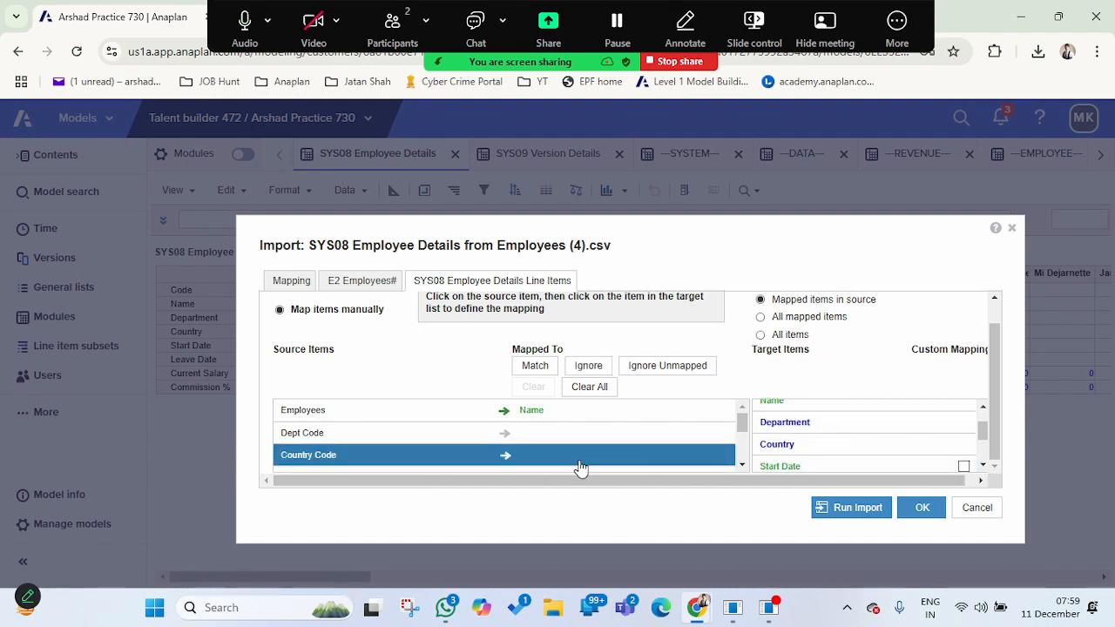
left_click(784, 446)
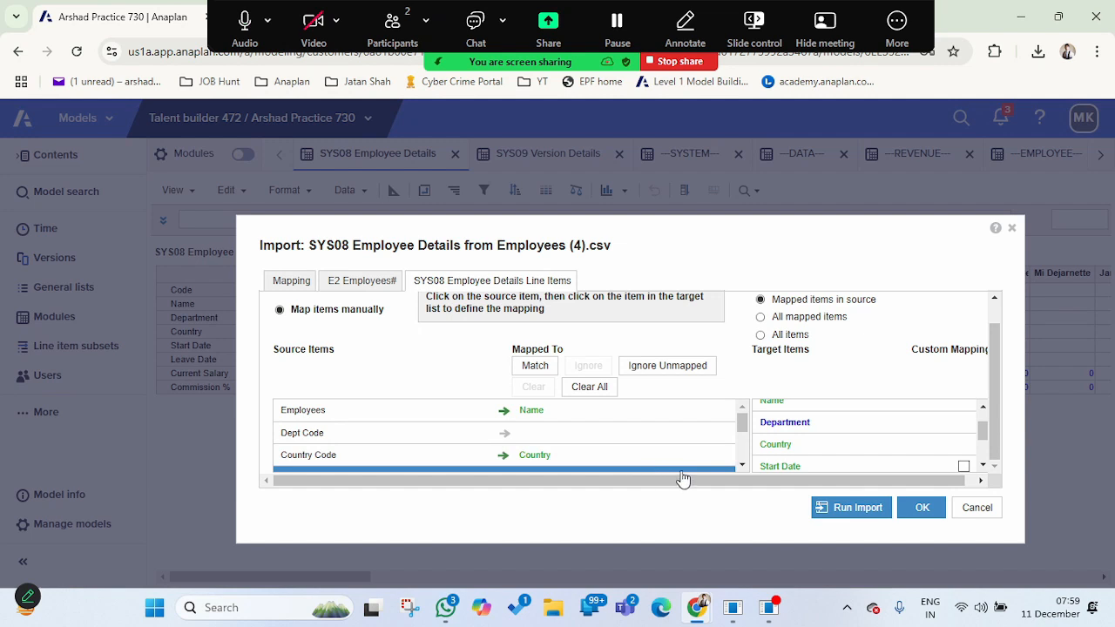
Review the remaining line item mappings and give Start Date a custom mapping with the YYYYMMDD fixed-position pattern.
scroll(622, 427, "down", 3)
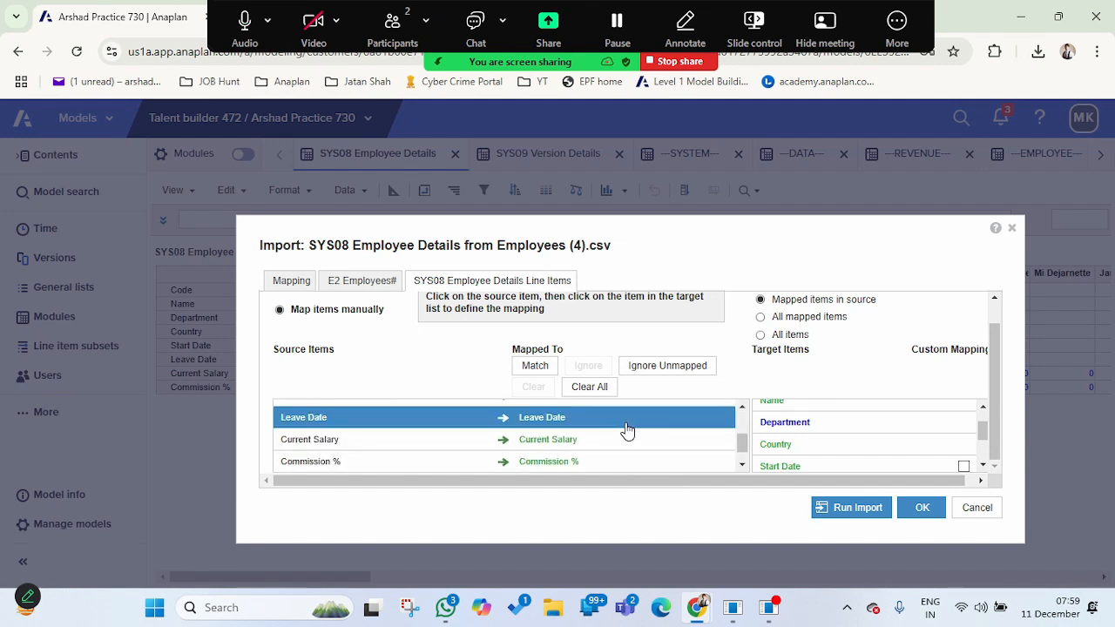
left_click(853, 426)
left_click(862, 447)
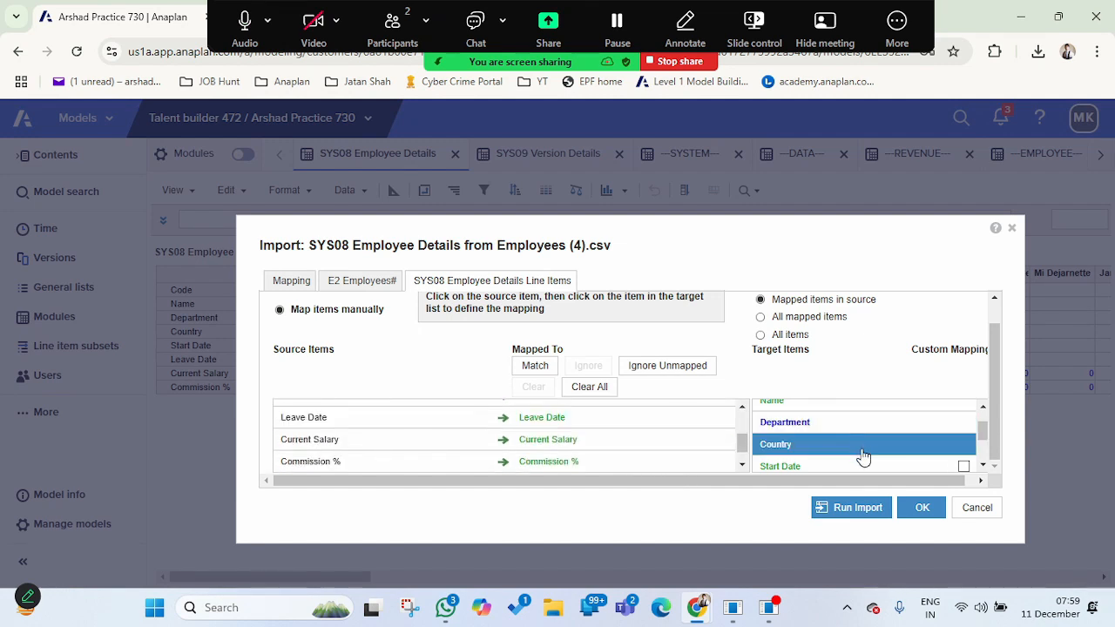
scroll(862, 457, "down", 2)
left_click(862, 447)
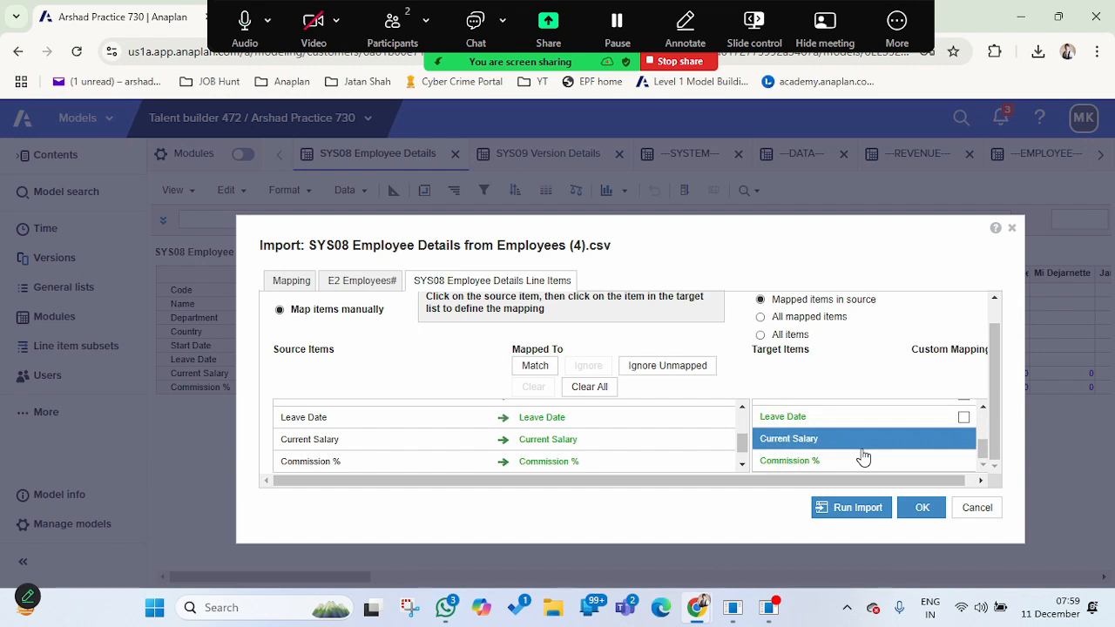
scroll(862, 456, "up", 3)
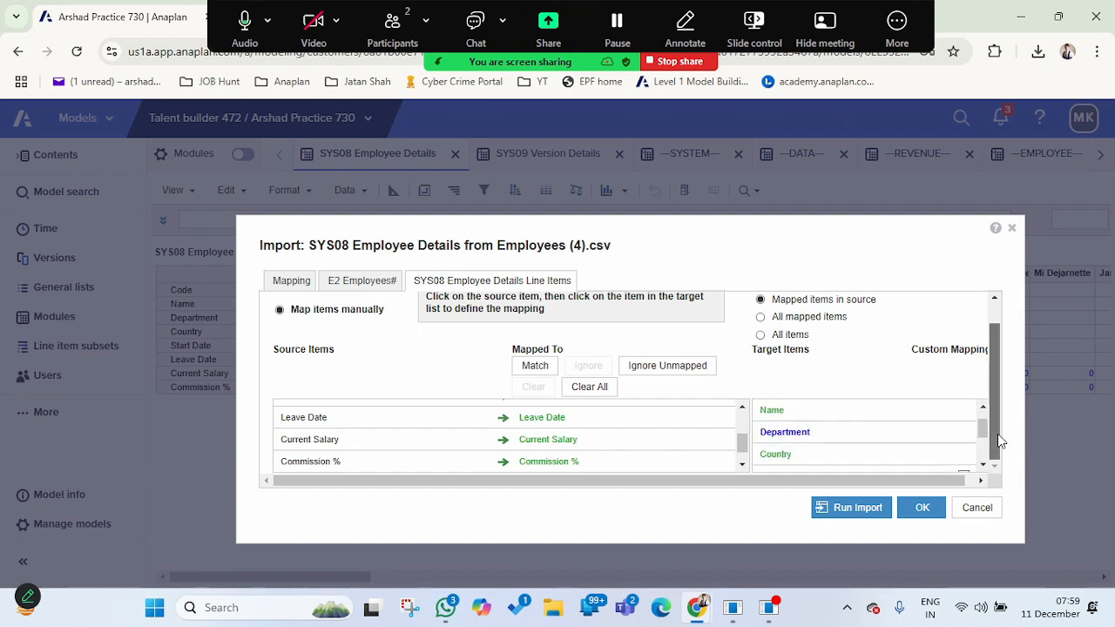
left_click_drag(982, 427, 983, 442)
left_click(967, 441)
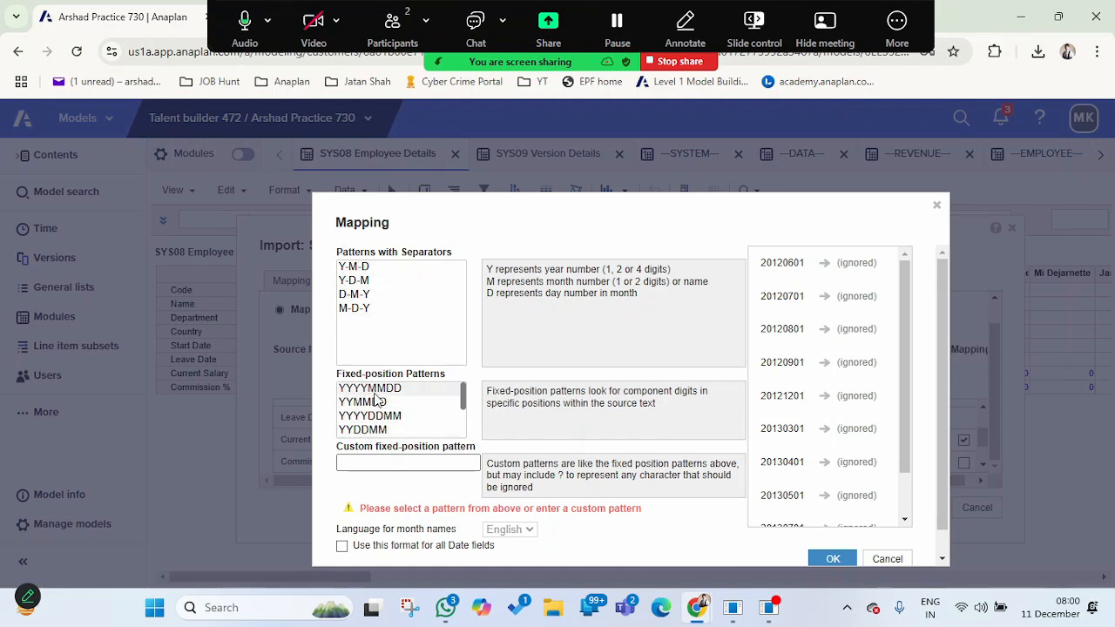
left_click(776, 405)
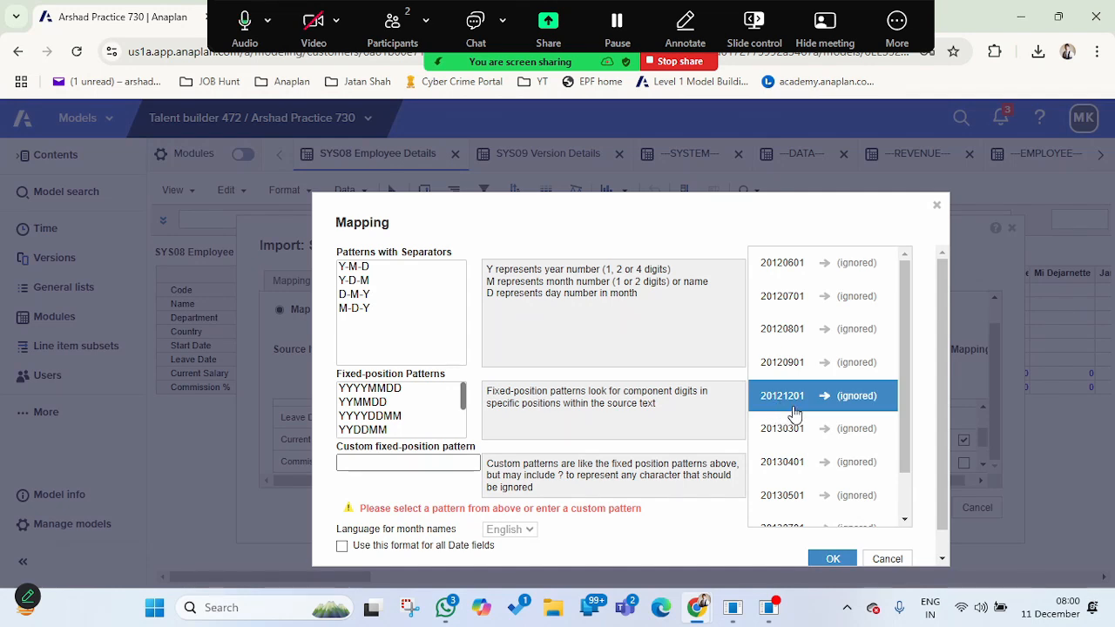
left_click(433, 389)
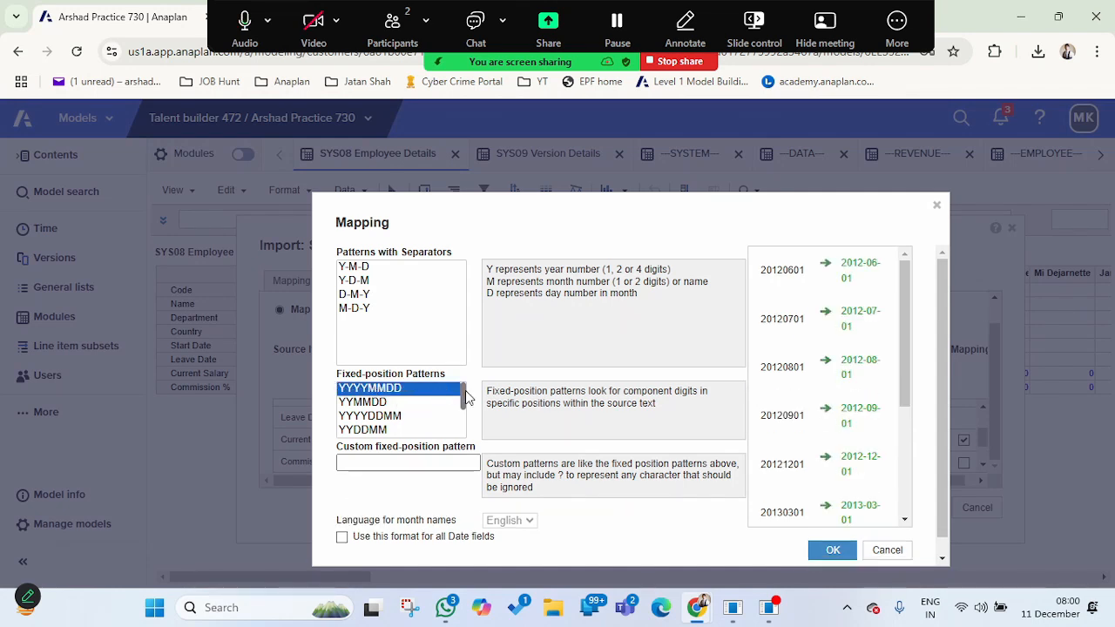
scroll(646, 376, "down", 1)
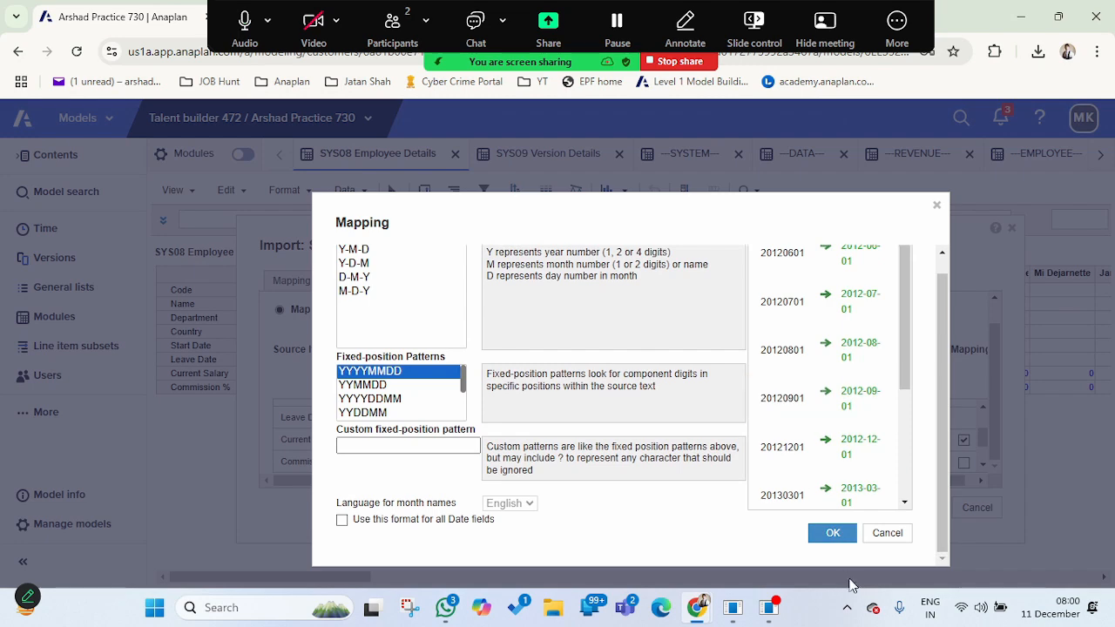
left_click(833, 535)
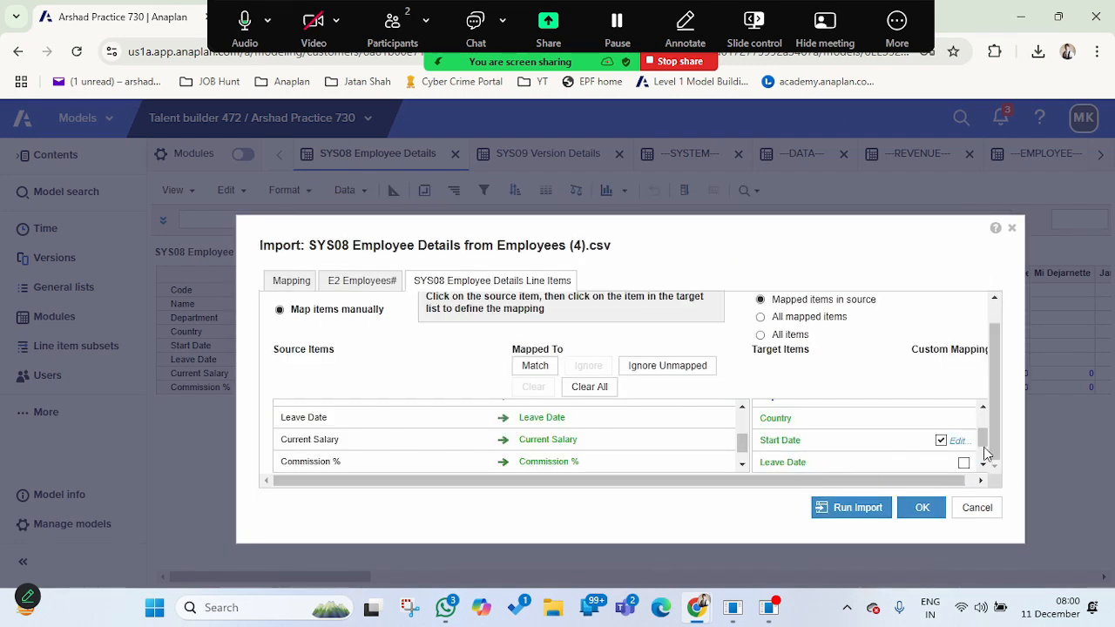
Give the Leave Date line item a custom mapping with the YYYYMMDD fixed-position pattern.
left_click_drag(981, 440, 979, 452)
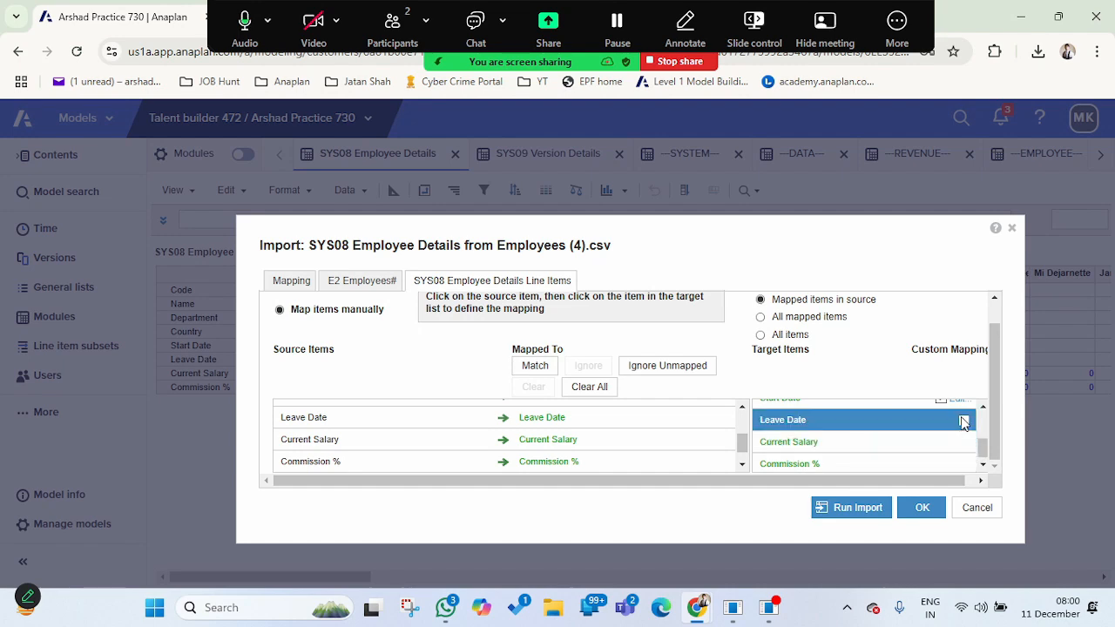
left_click(963, 420)
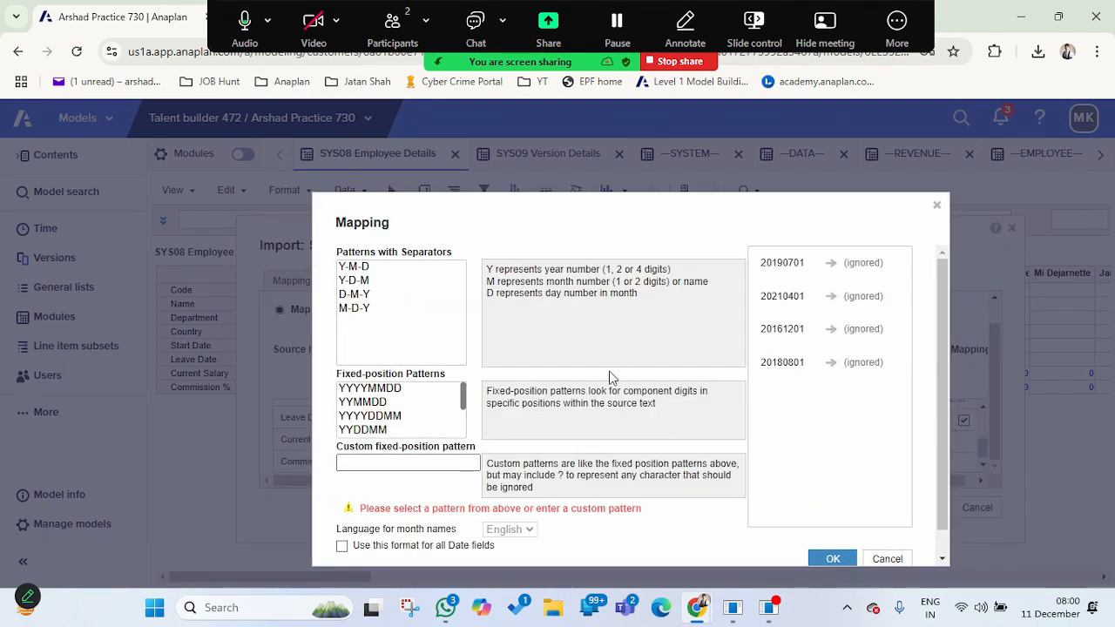
left_click(775, 370)
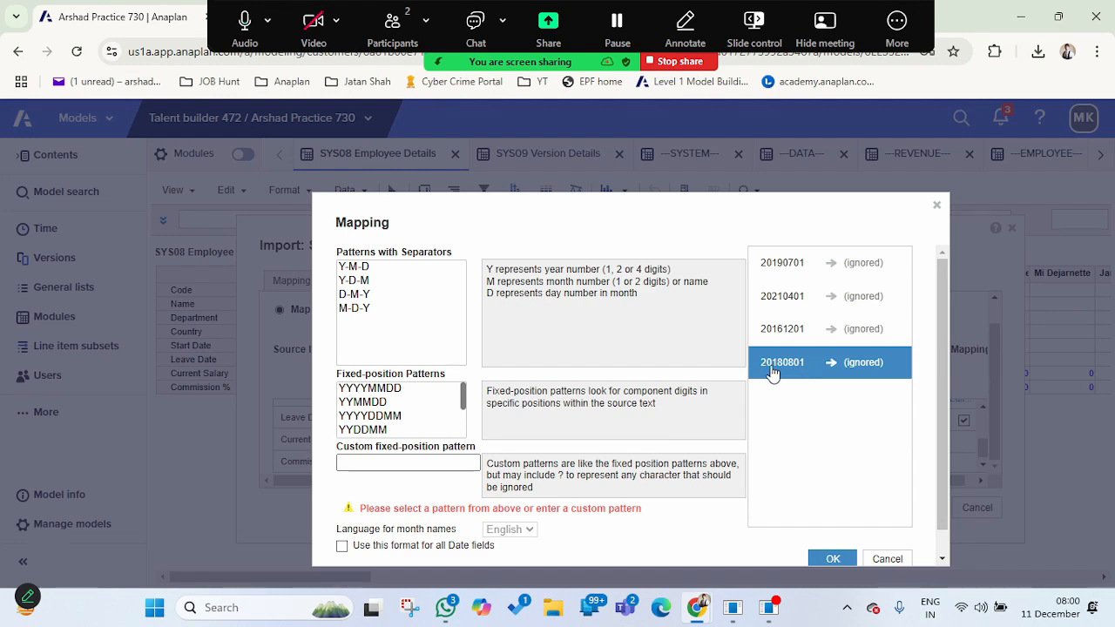
left_click(380, 391)
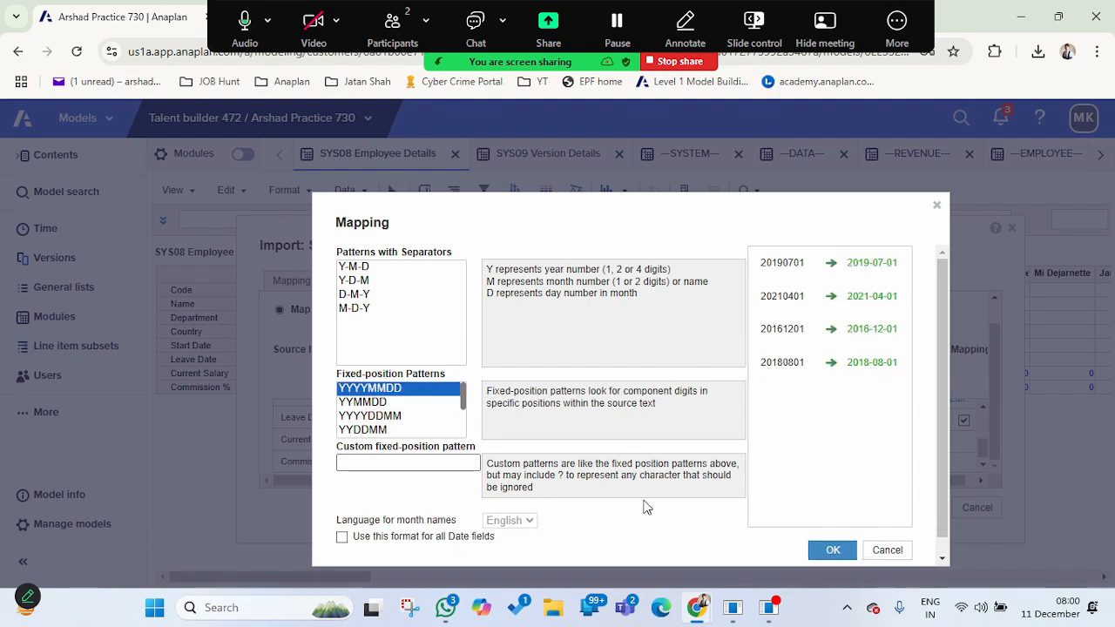
scroll(653, 510, "down", 1)
left_click(832, 535)
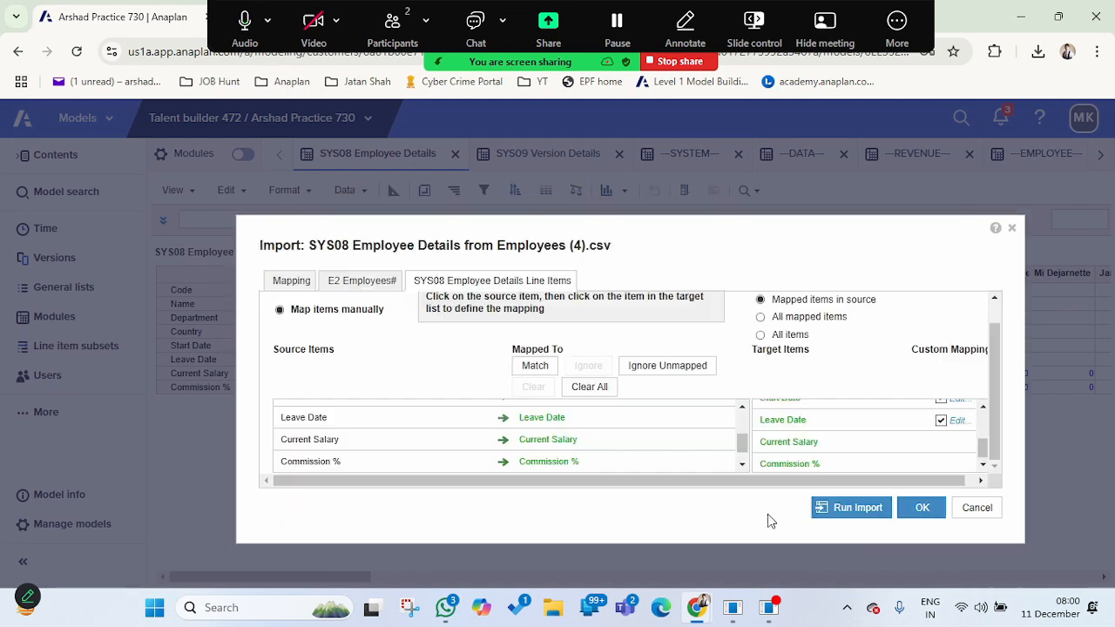
Review the source-to-line-item mappings, run the import into SYS08 Employee Details and dismiss the result summary.
left_click(530, 464)
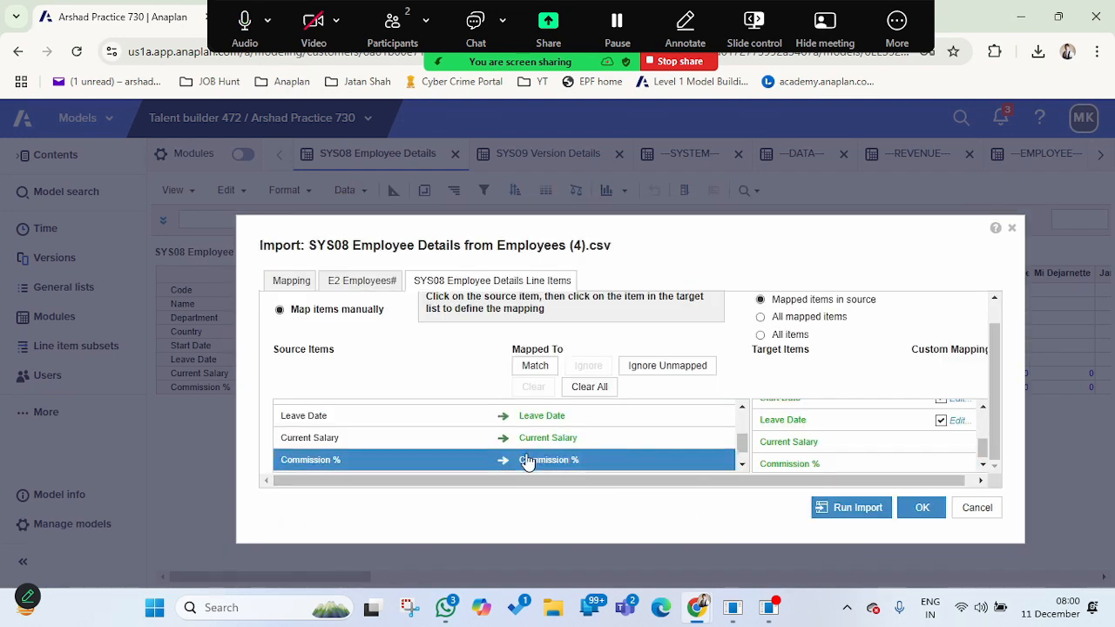
scroll(528, 463, "down", 1)
left_click(546, 466)
scroll(546, 467, "up", 5)
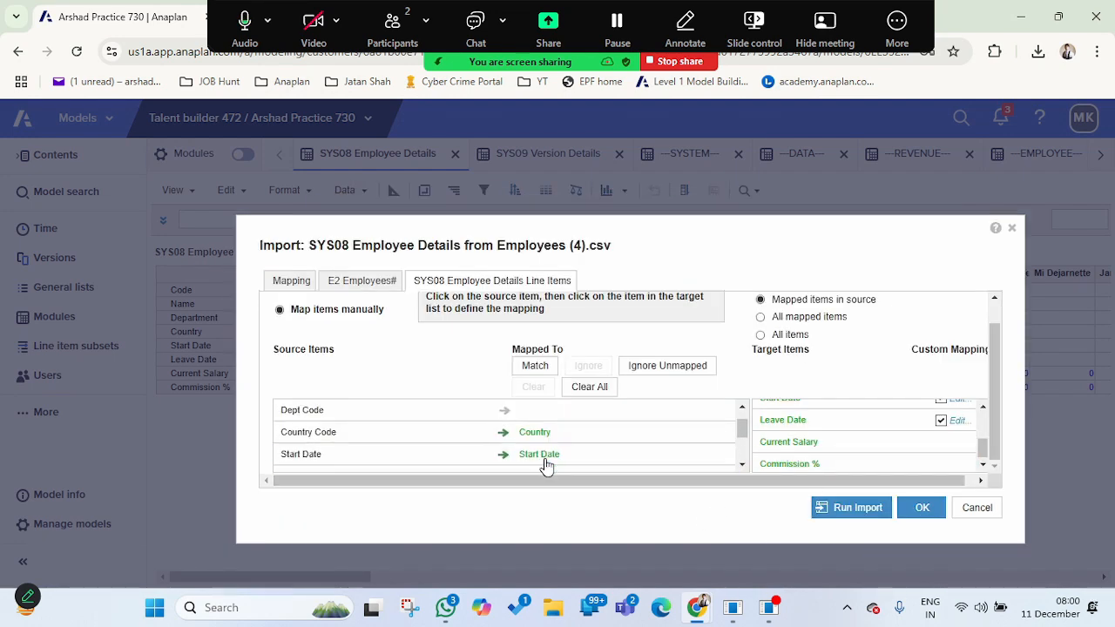
left_click(546, 463)
scroll(545, 464, "up", 2)
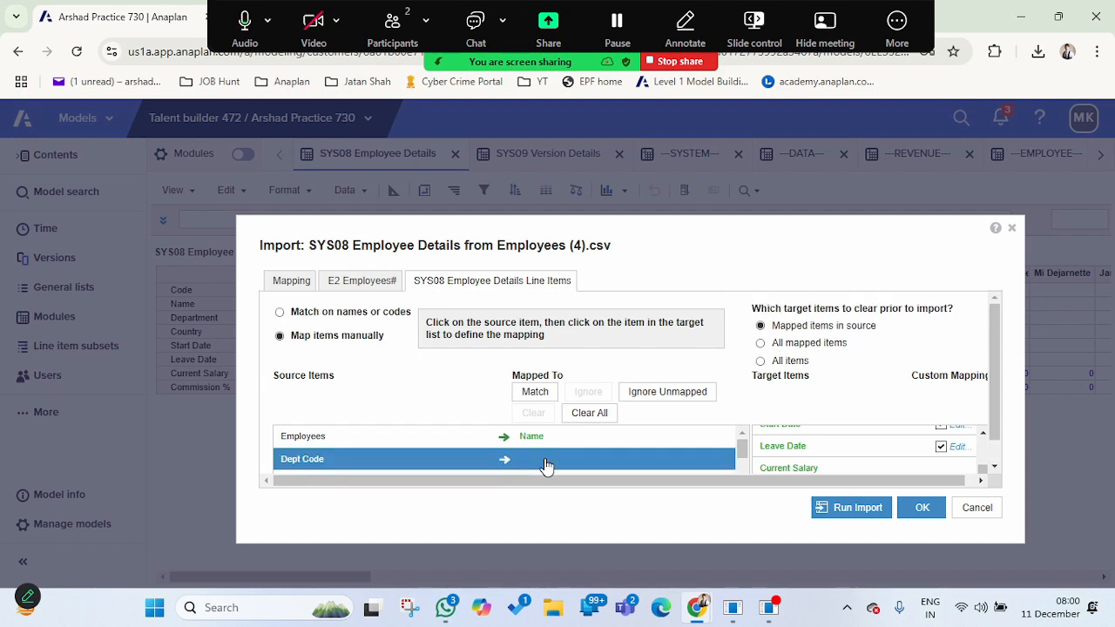
scroll(505, 401, "down", 2)
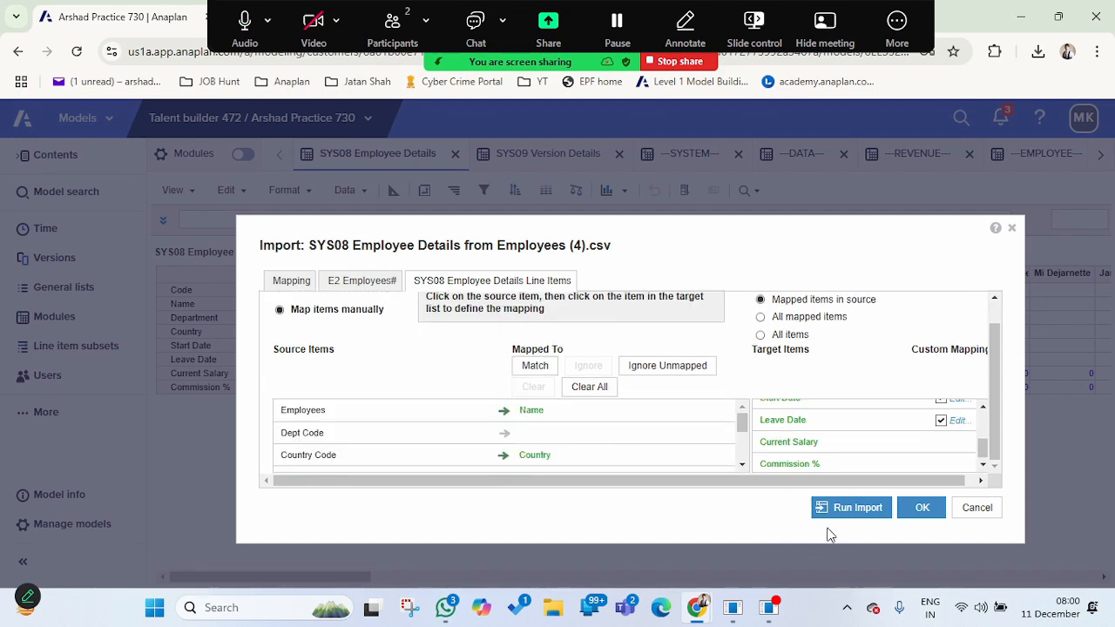
left_click(849, 510)
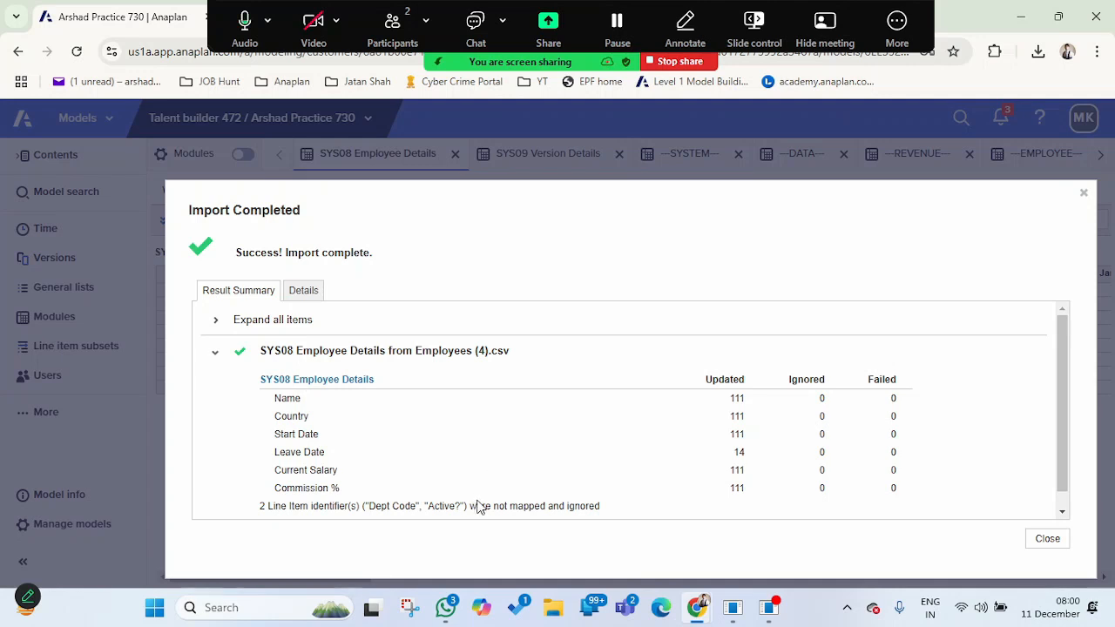
left_click(1050, 539)
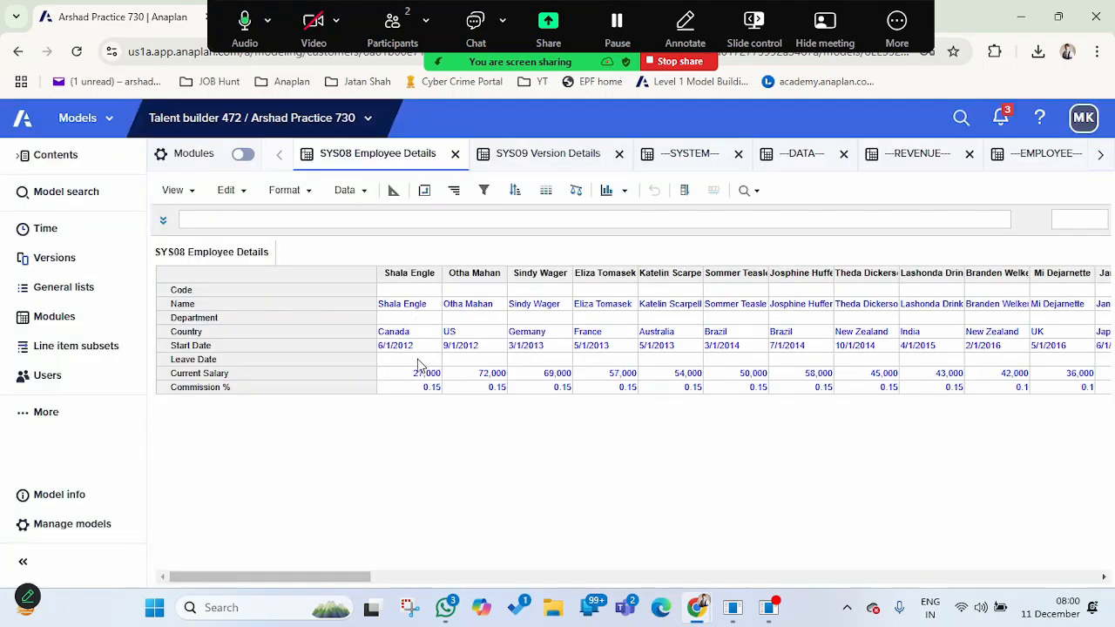
Compare the imported SYS08 Employee Details data in Anaplan with the lesson's example in Anaplan Academy, line item by line item.
key("alt+Tab")
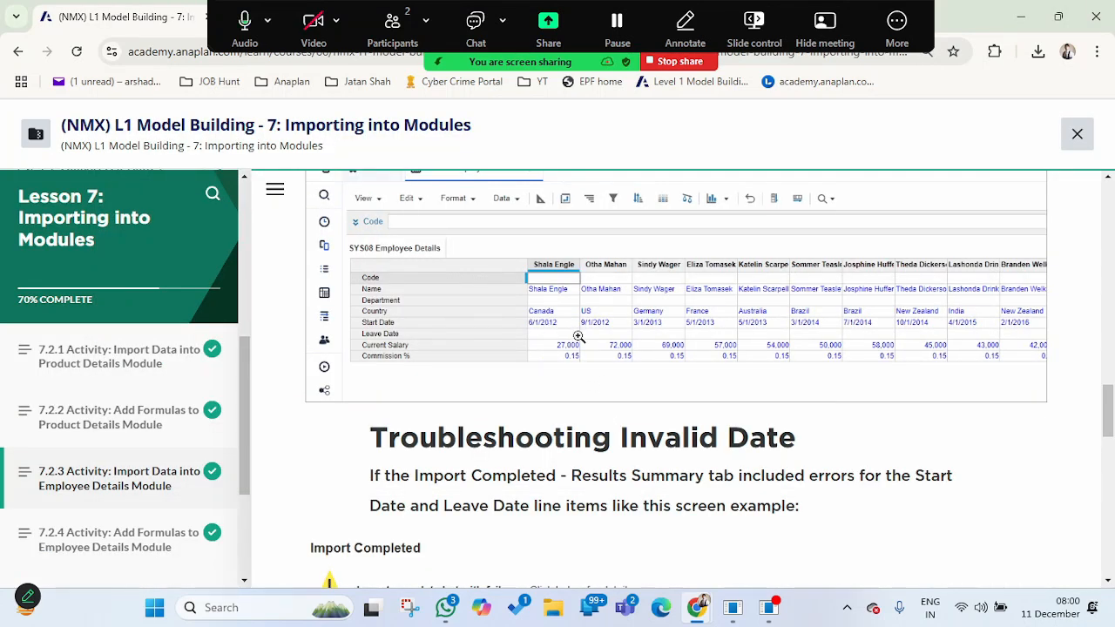
key("alt+Tab")
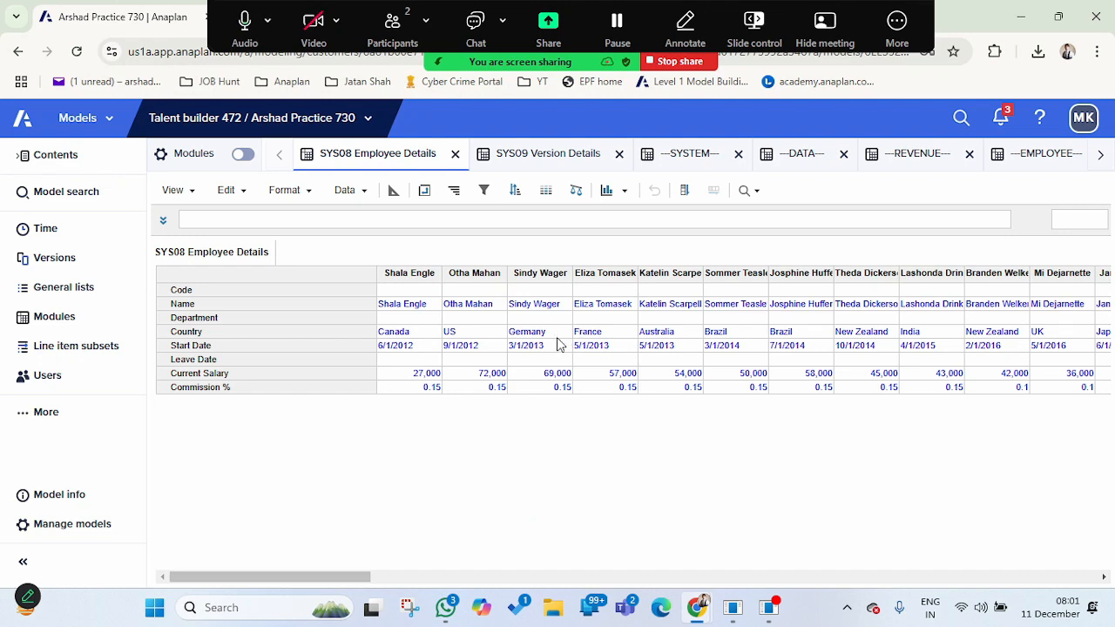
key("alt+Tab")
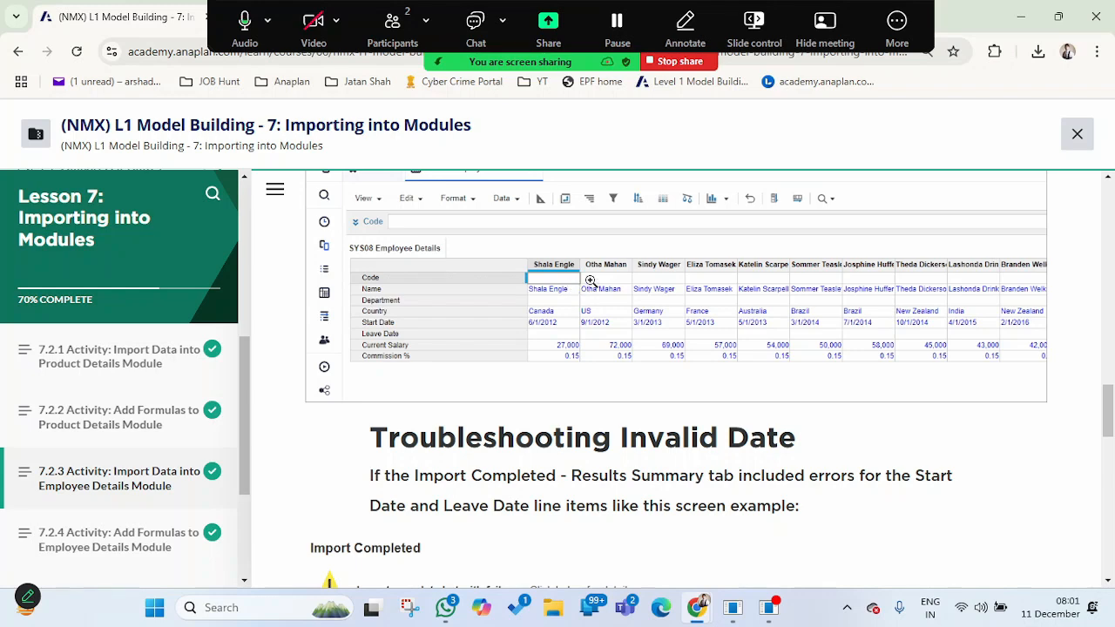
key("alt+Tab")
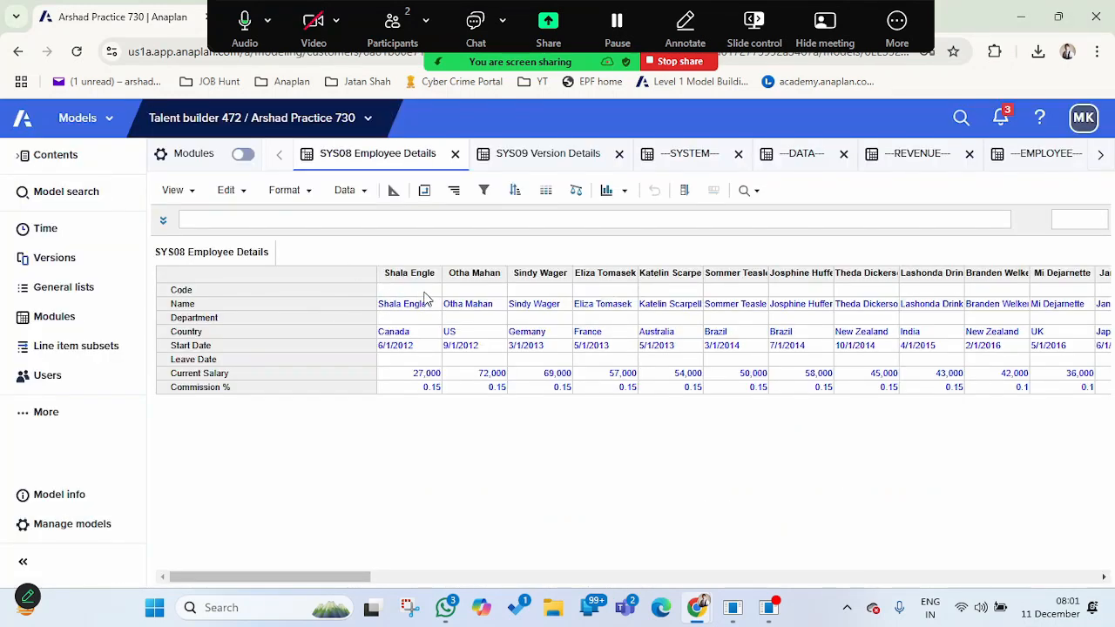
key("alt+Tab")
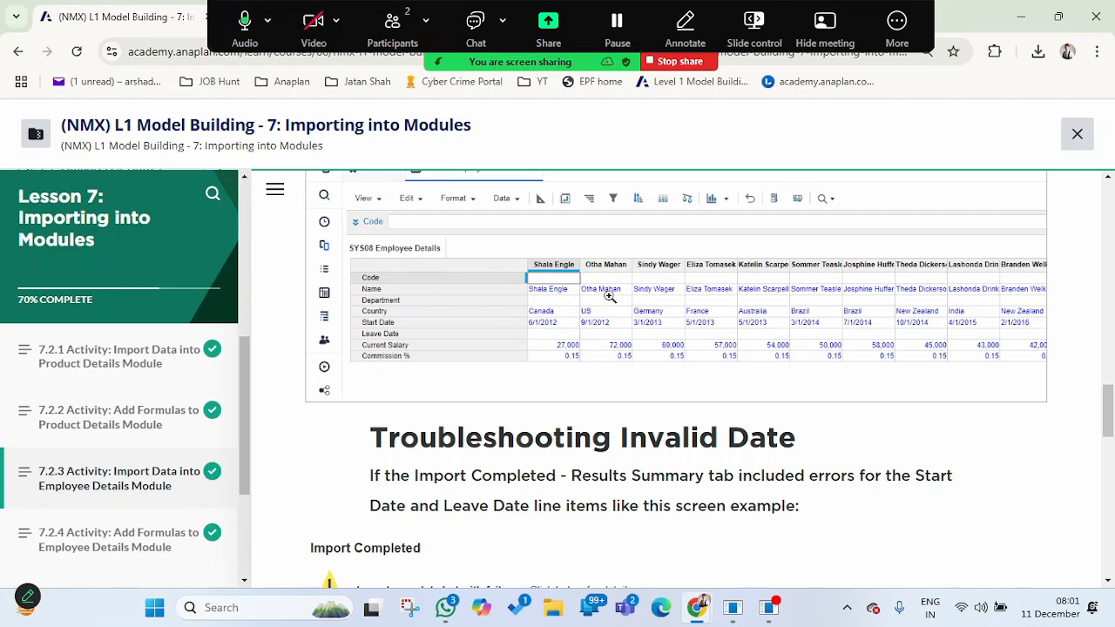
key("alt+Tab")
key("alt+Tab")
key("alt+Tab")
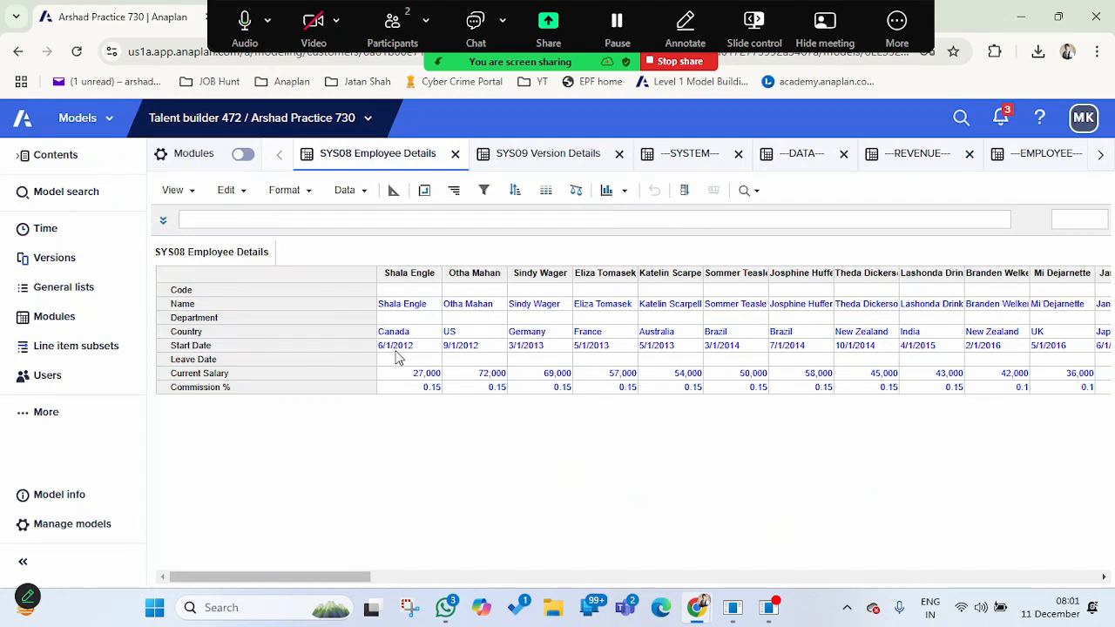
key("alt+Tab")
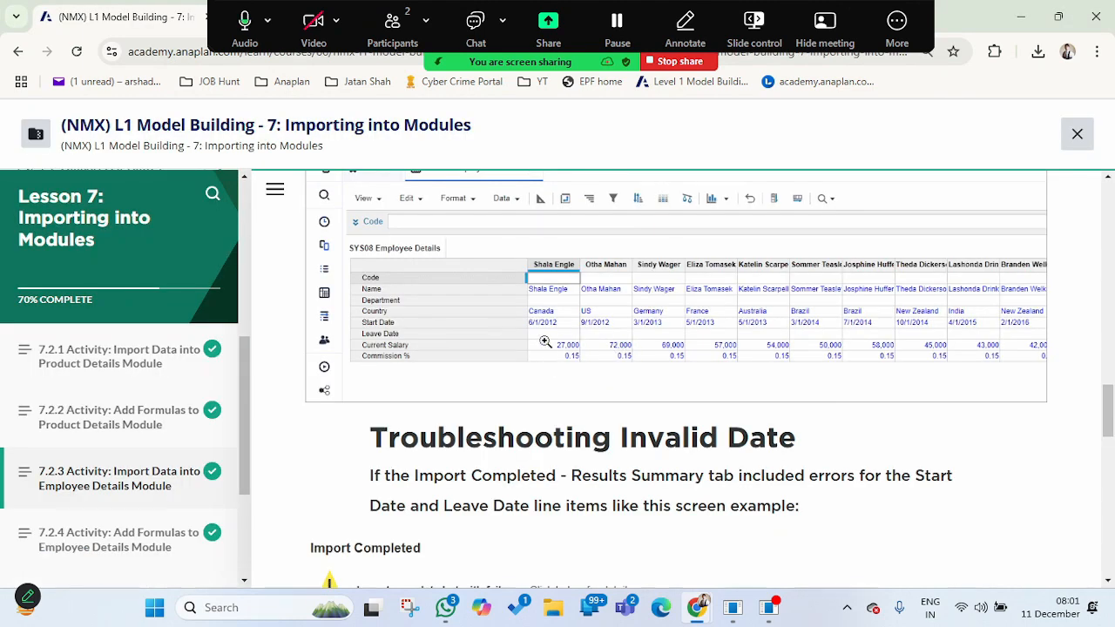
key("alt+Tab")
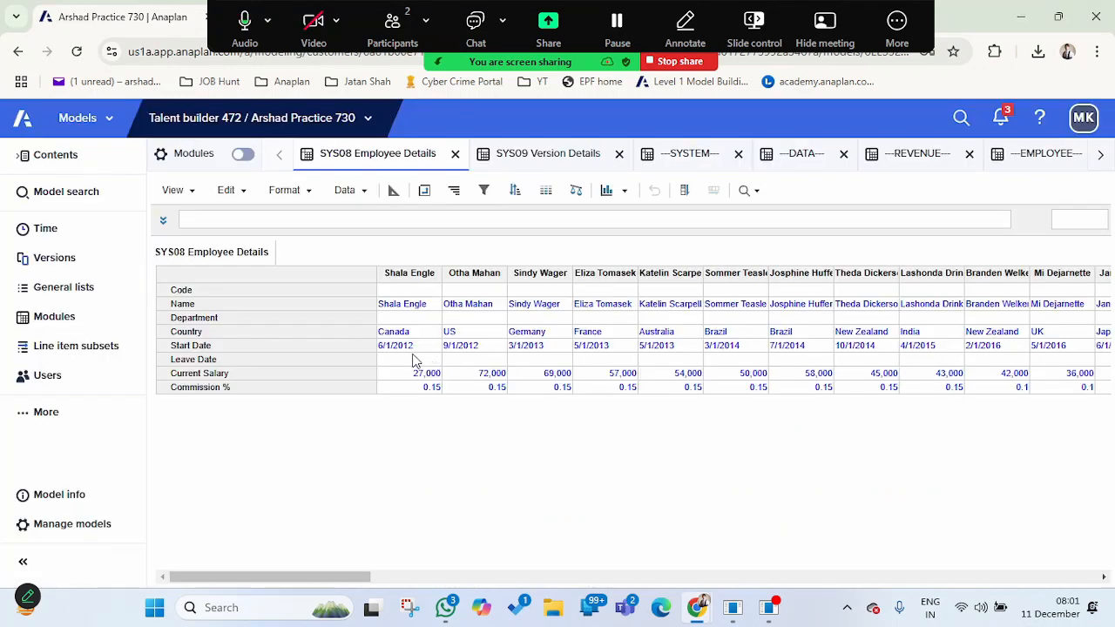
Switch to the Anaplan Academy lesson and examine the result summary and error details examples under Troubleshooting Invalid Date.
key("alt+Tab")
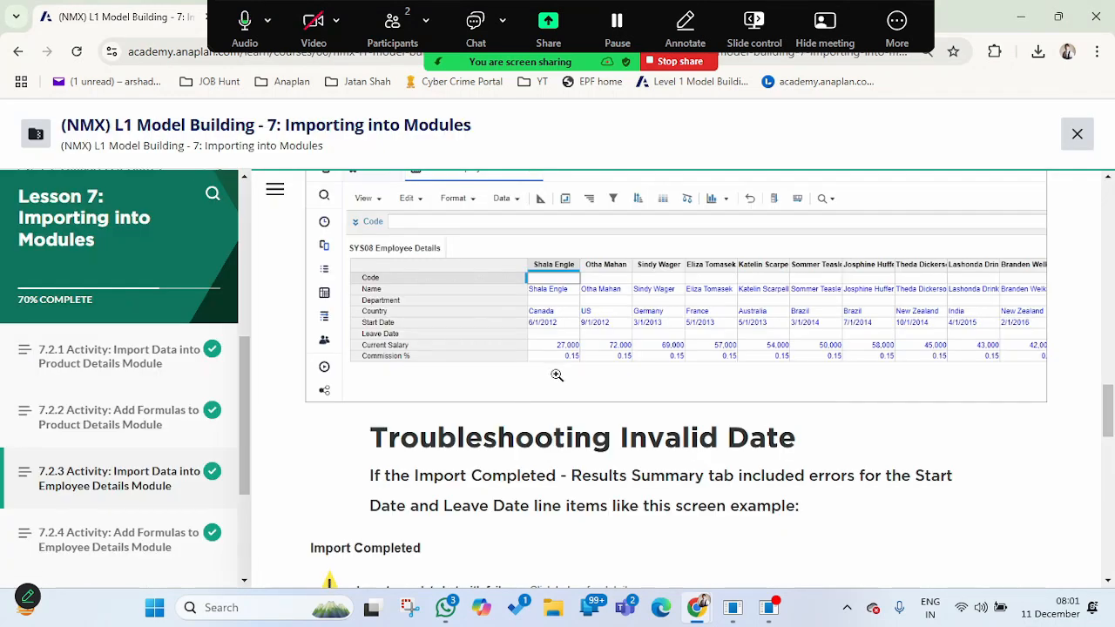
scroll(556, 375, "down", 4)
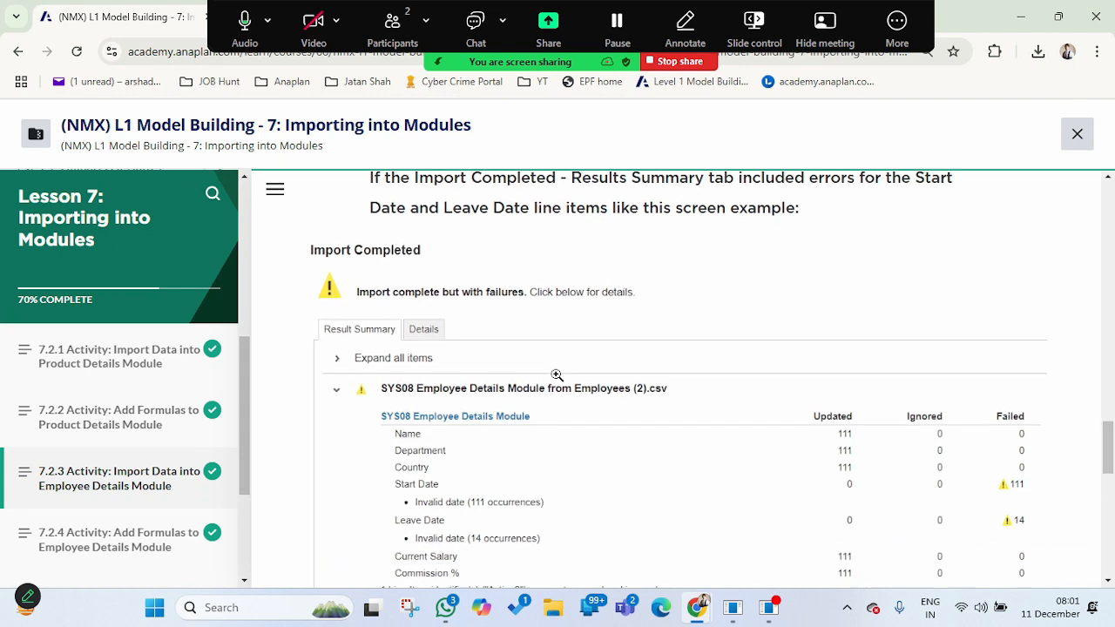
scroll(557, 375, "down", 2)
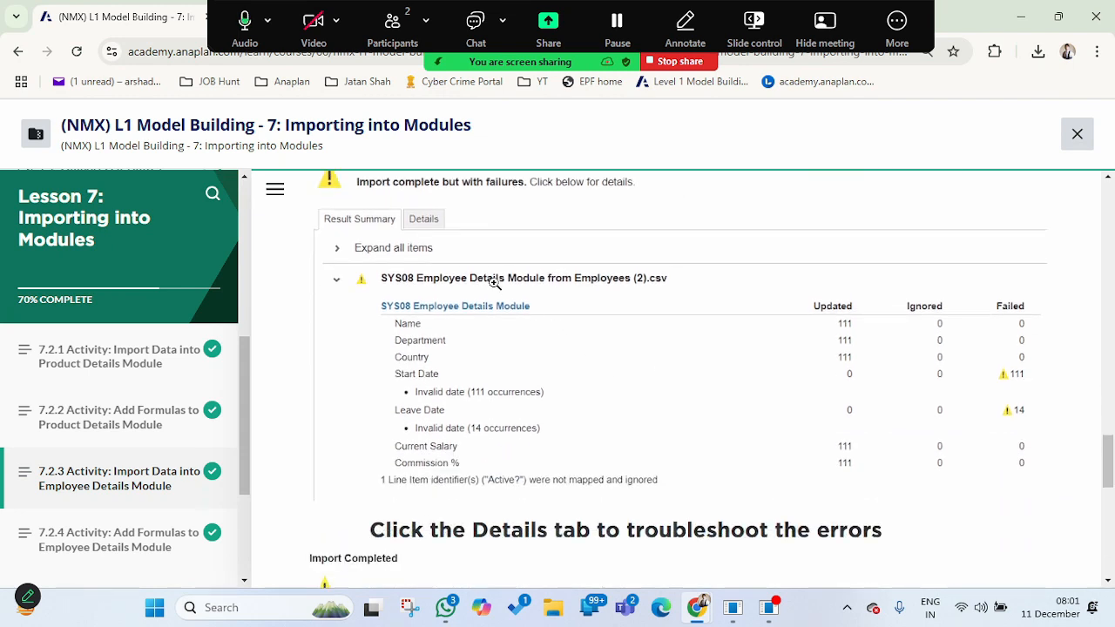
scroll(527, 333, "down", 1)
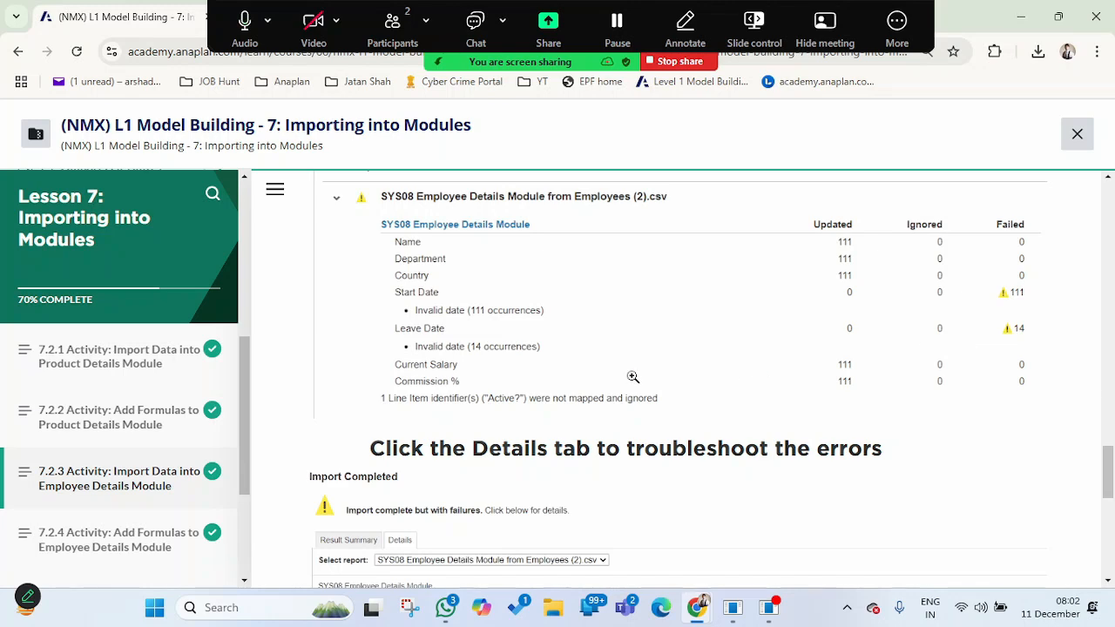
scroll(633, 377, "down", 2)
scroll(634, 378, "down", 1)
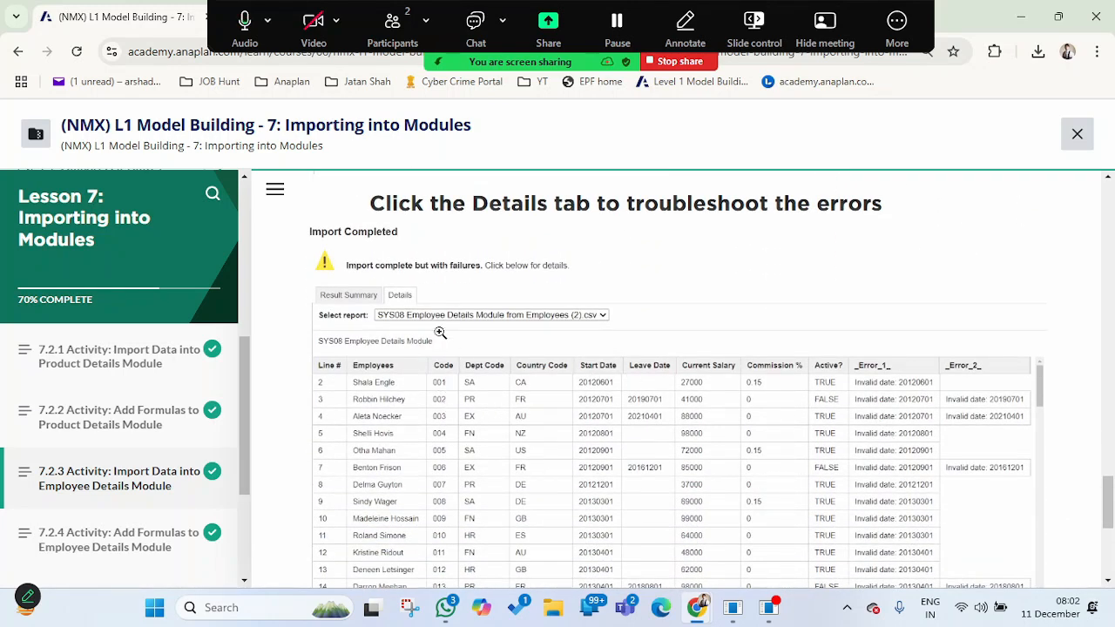
scroll(453, 339, "up", 4)
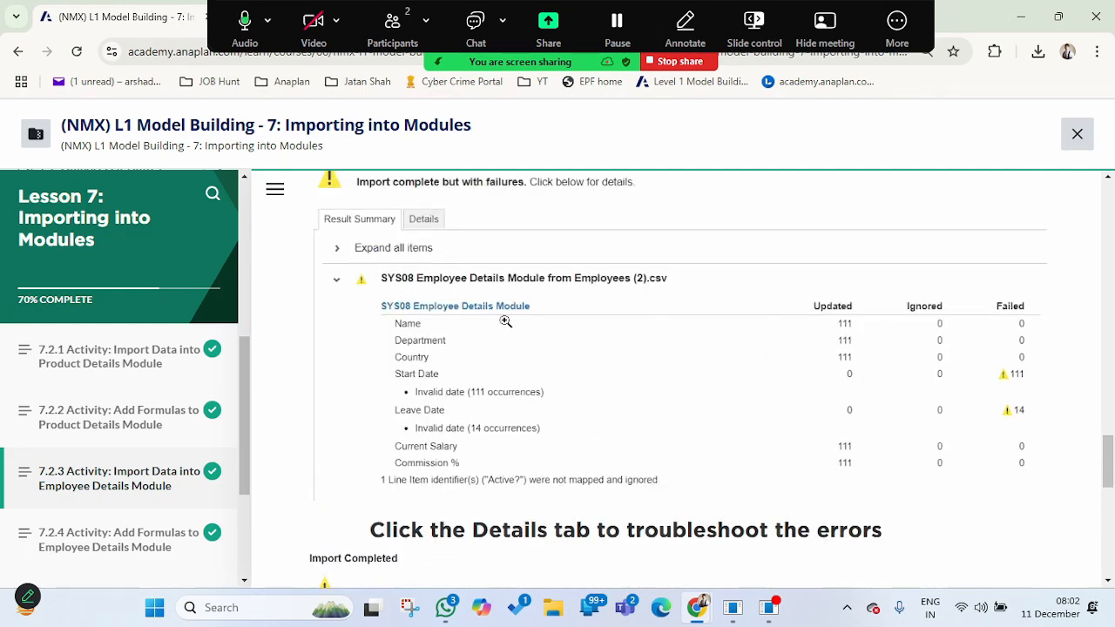
scroll(486, 411, "down", 4)
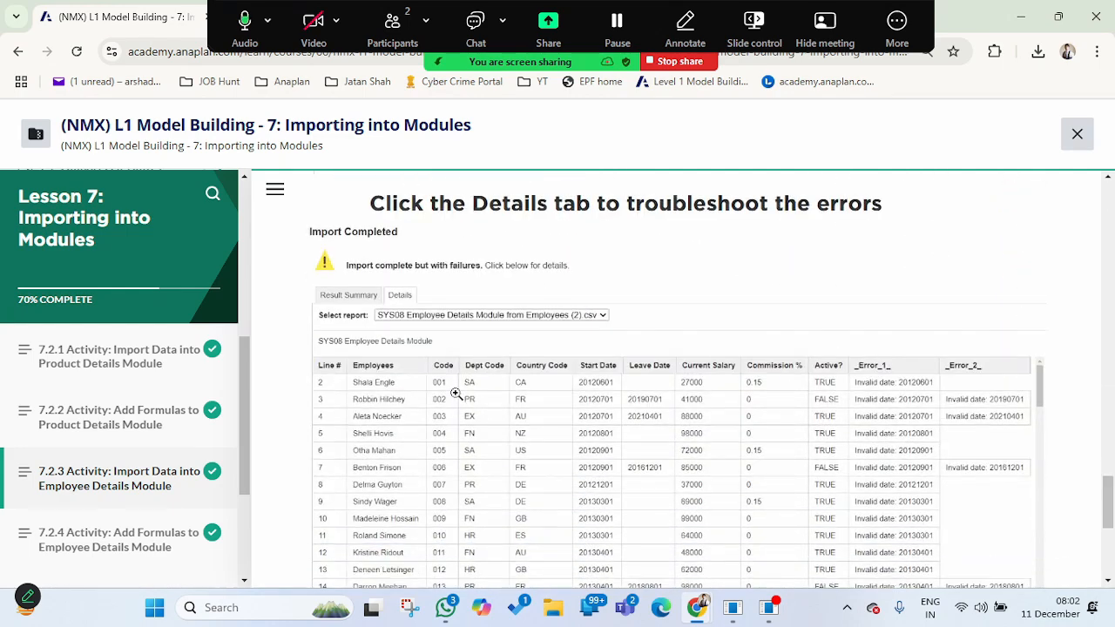
Read the lesson's explanation of the invalid date errors and highlight the YYYYMMDD date format used in the data file.
scroll(801, 492, "down", 3)
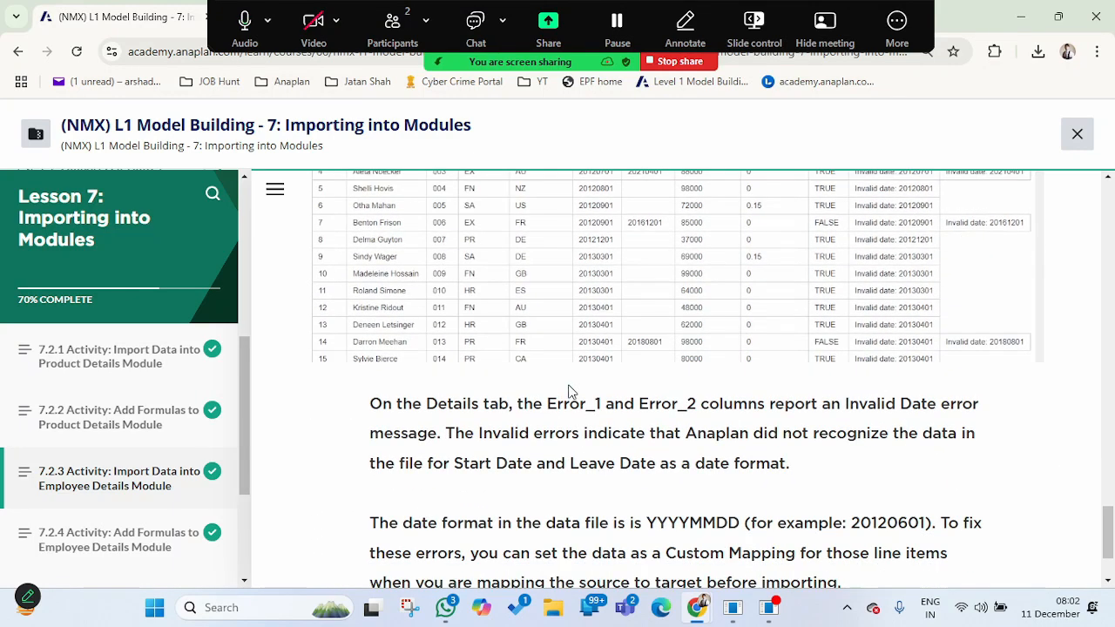
scroll(570, 391, "down", 1)
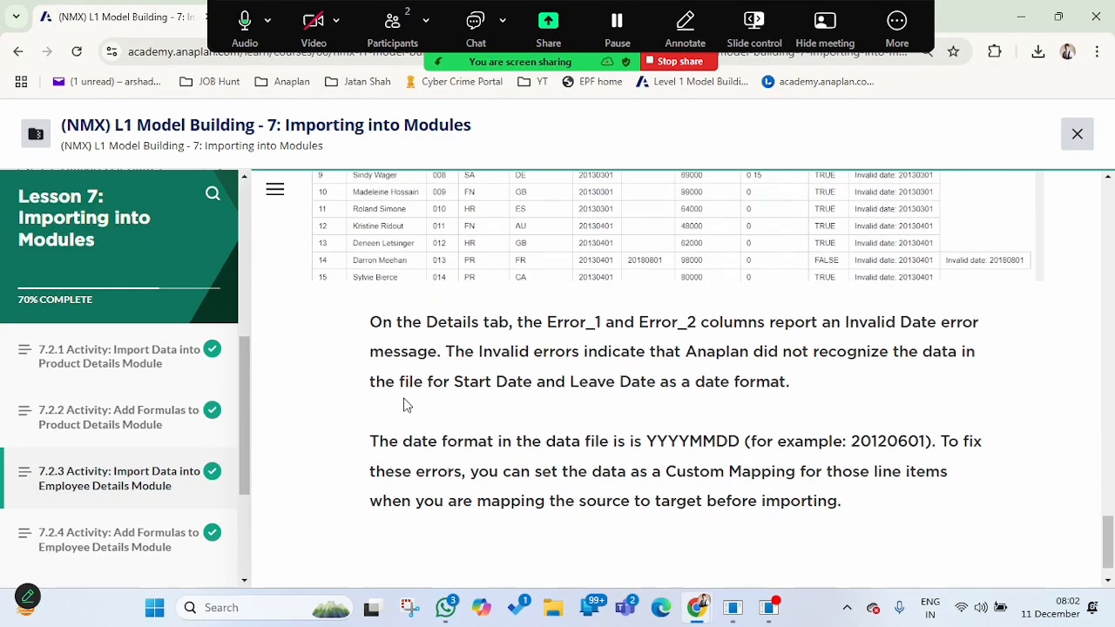
left_click_drag(373, 444, 748, 448)
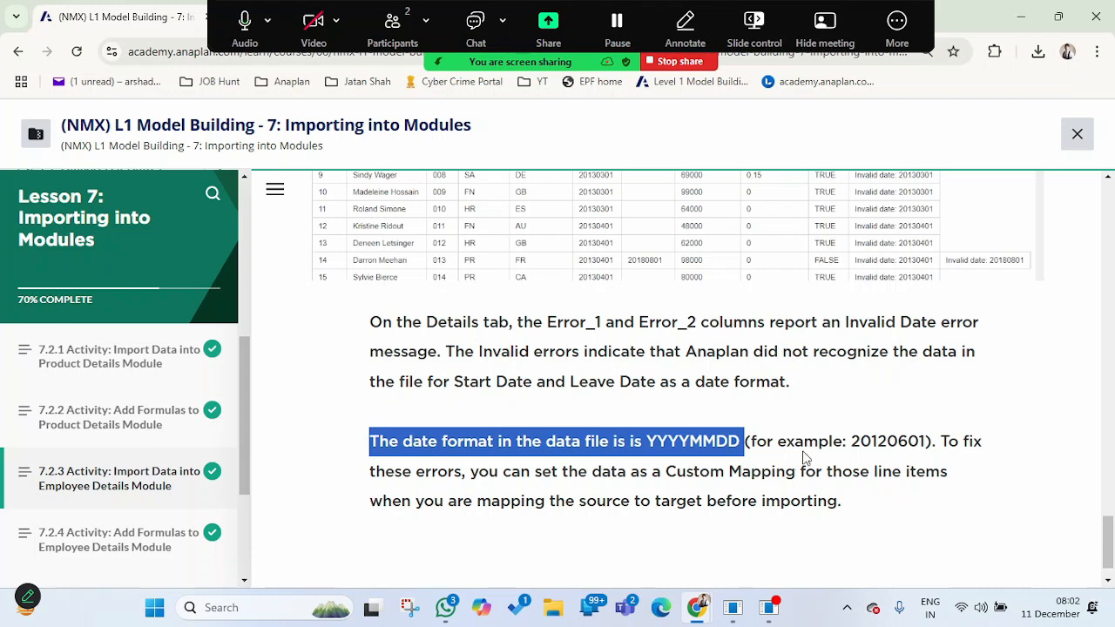
left_click(824, 395)
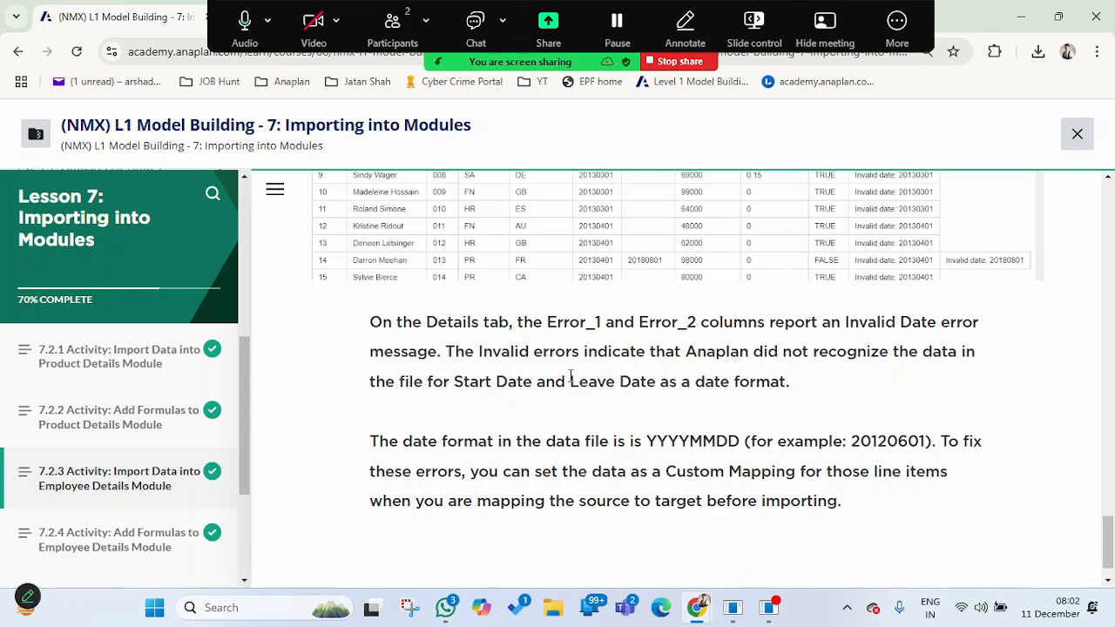
scroll(567, 376, "up", 3)
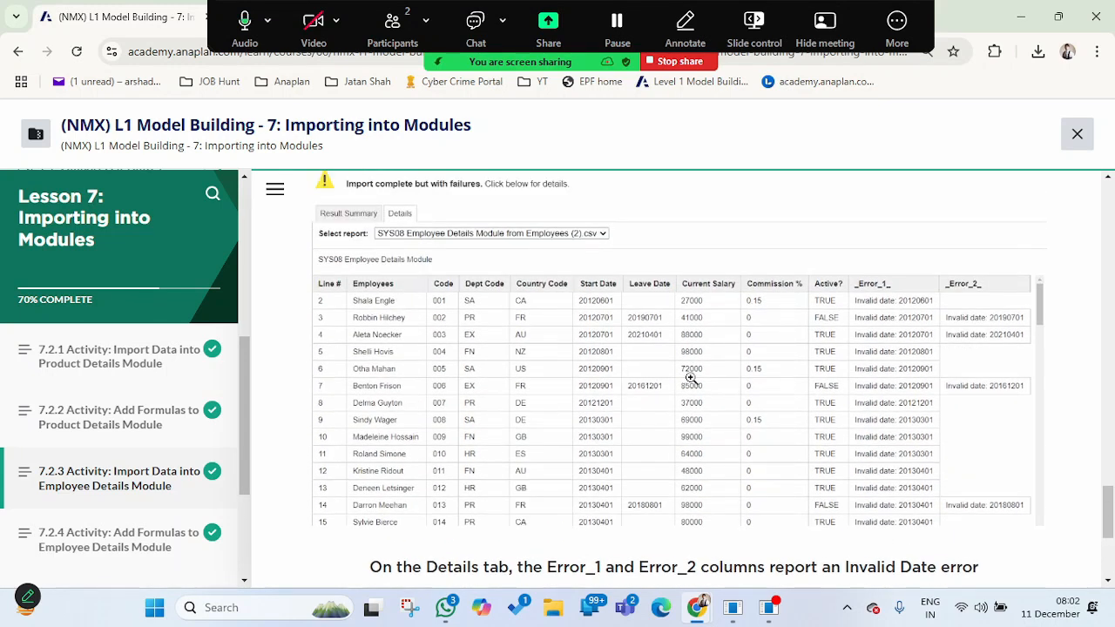
scroll(558, 364, "up", 3)
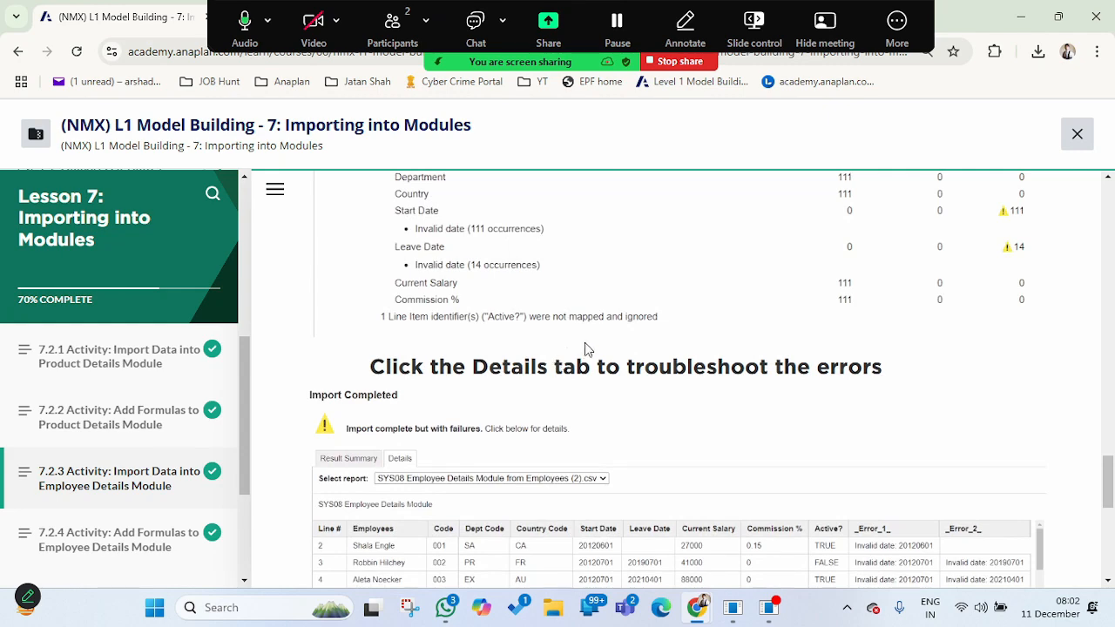
scroll(586, 348, "up", 2)
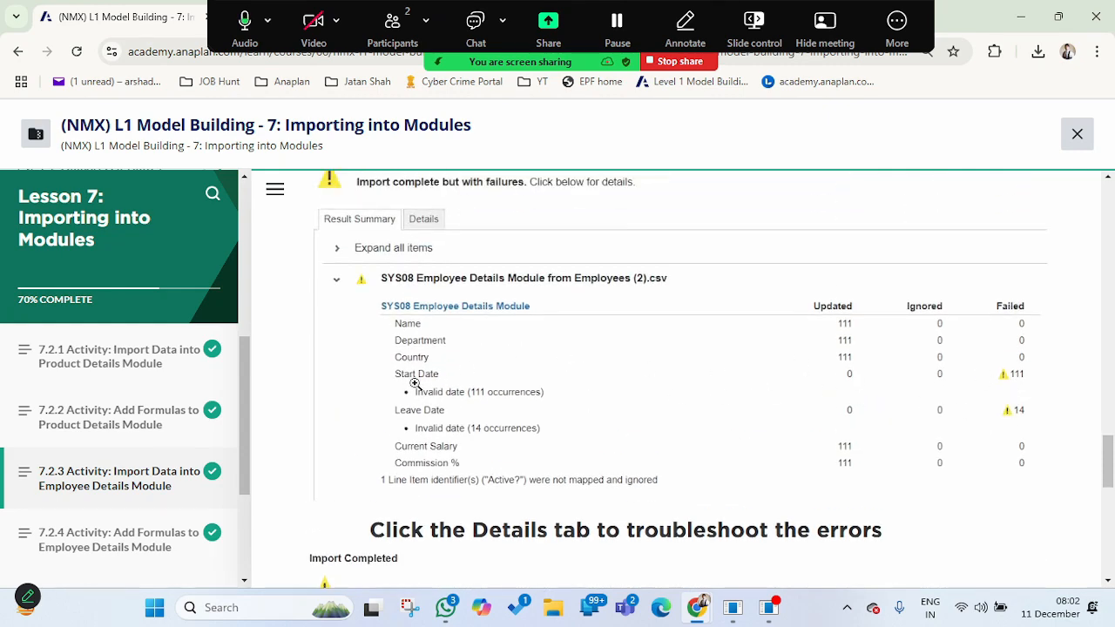
scroll(570, 391, "down", 8)
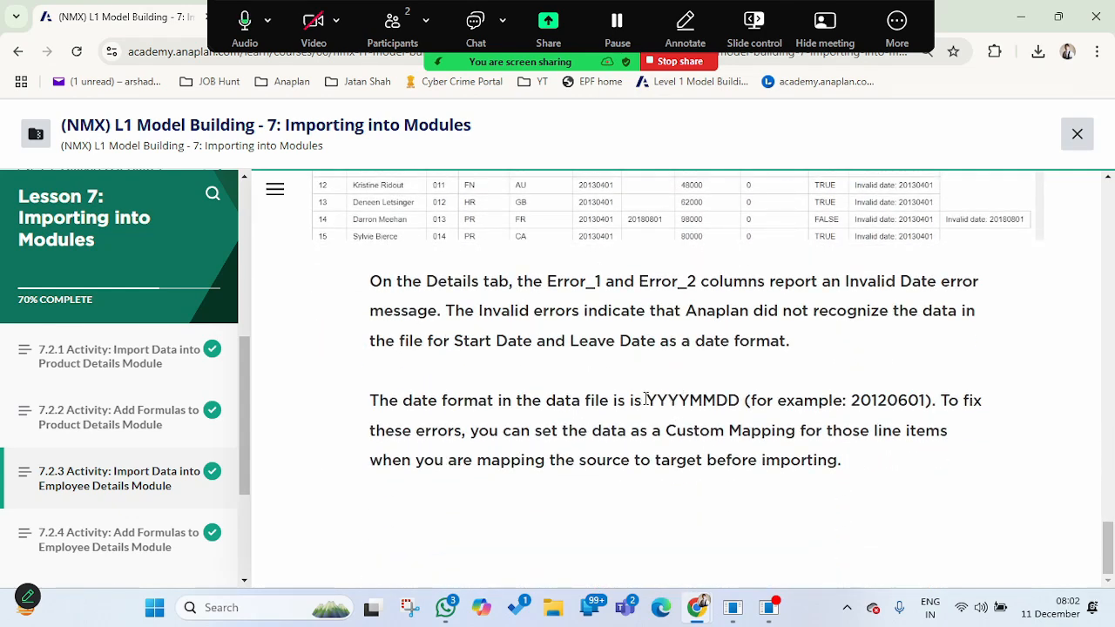
left_click_drag(646, 400, 740, 400)
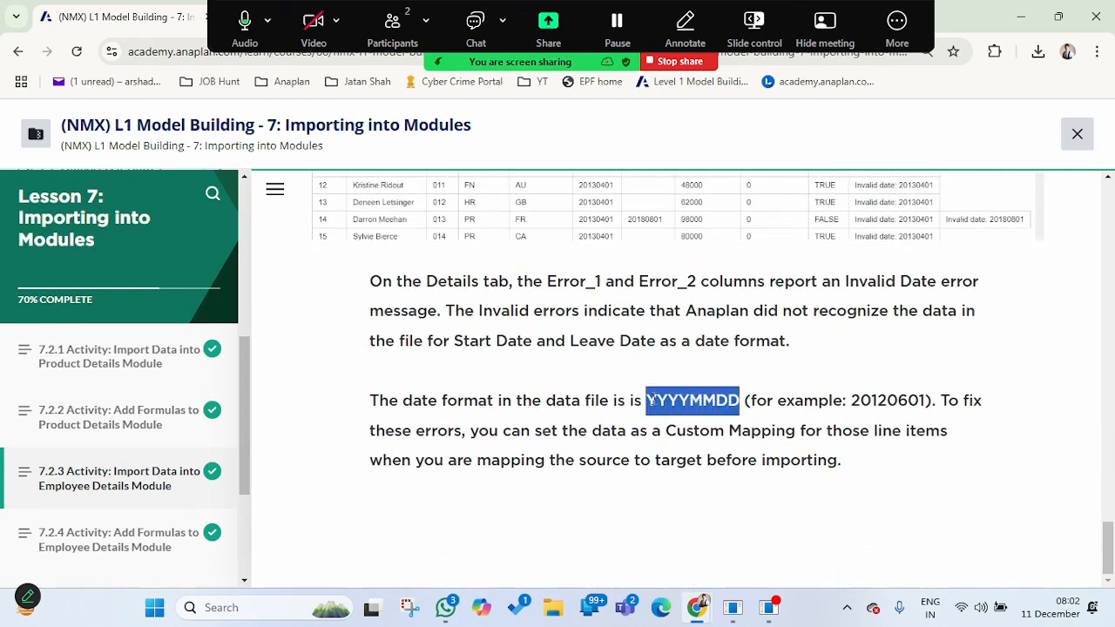
Open the lesson page 7.2.4 Activity: Add Formulas to Employee Details Module in Anaplan Academy and read its instructions.
left_click(477, 486)
scroll(165, 470, "down", 3)
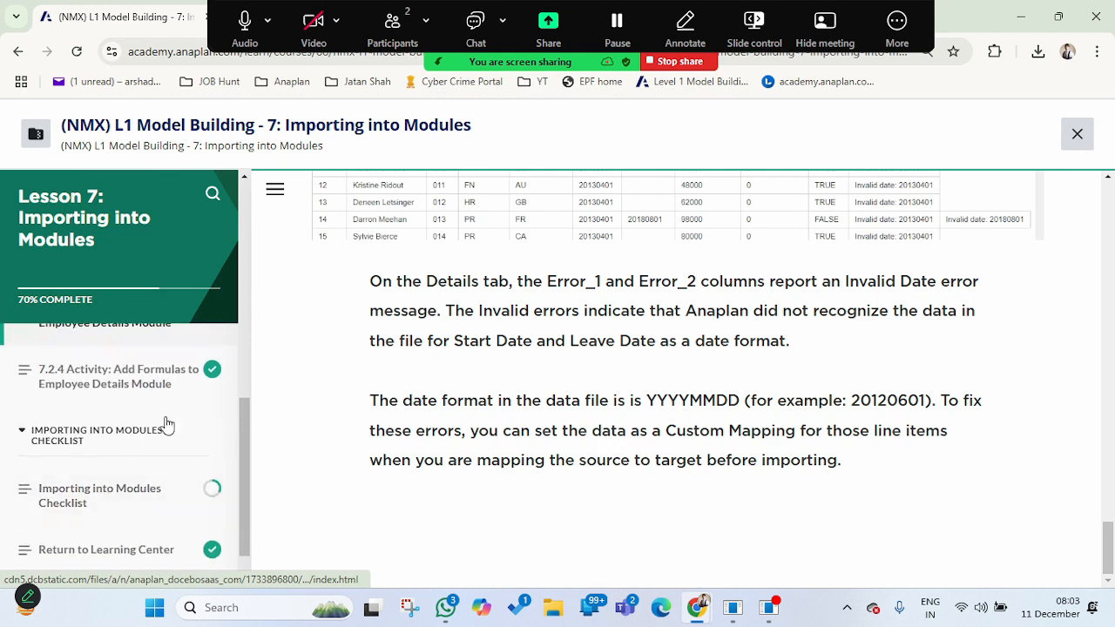
scroll(166, 427, "up", 1)
key("alt+Tab")
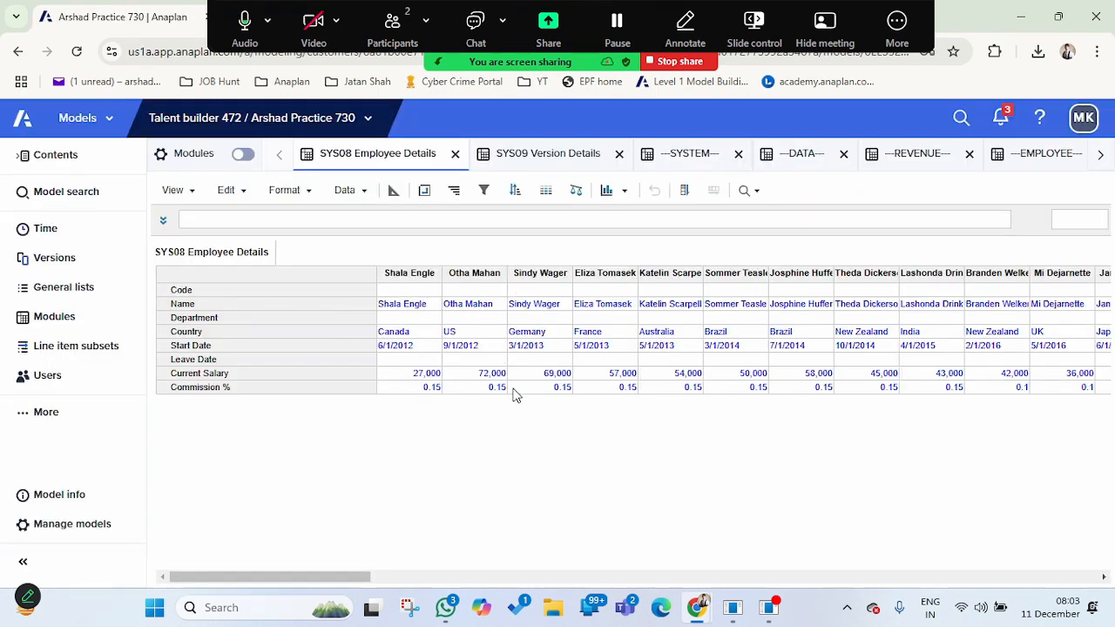
key("alt+Tab")
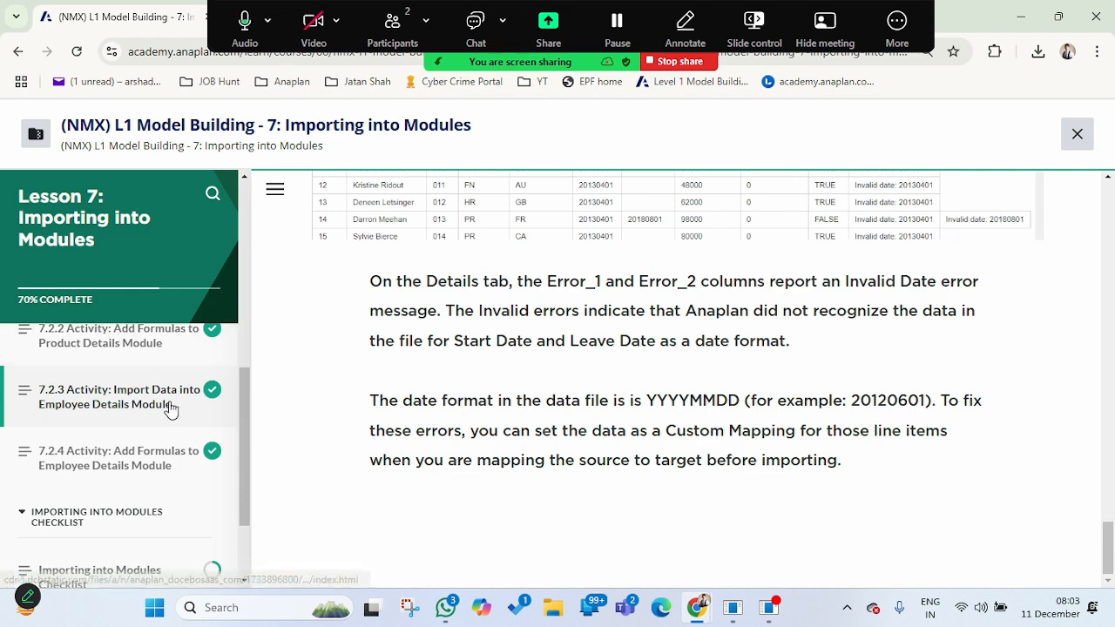
left_click(131, 470)
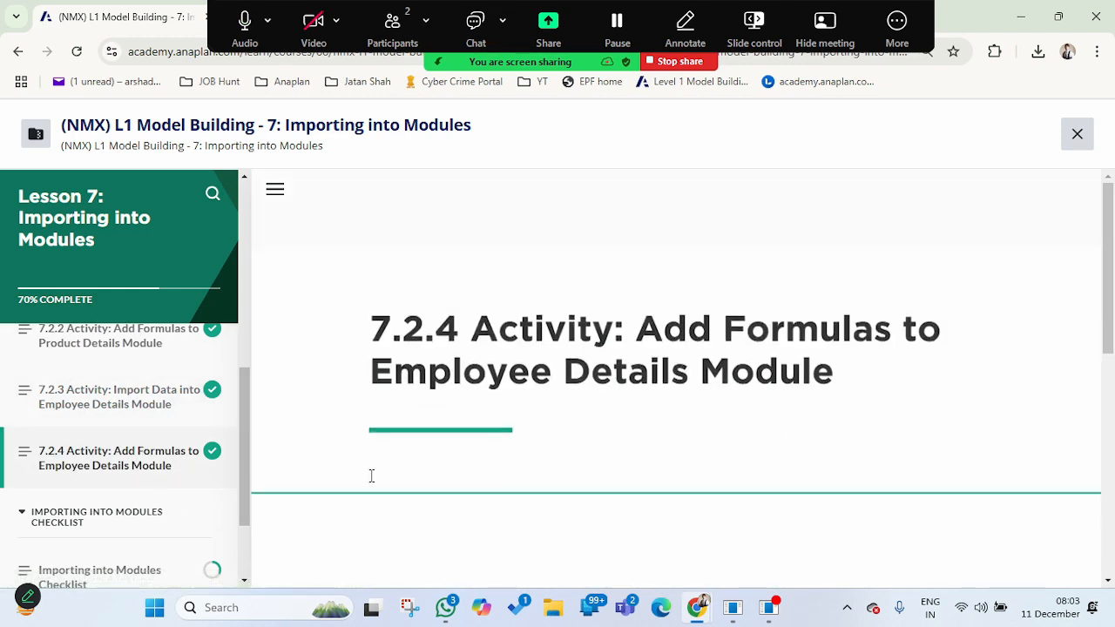
scroll(547, 417, "down", 3)
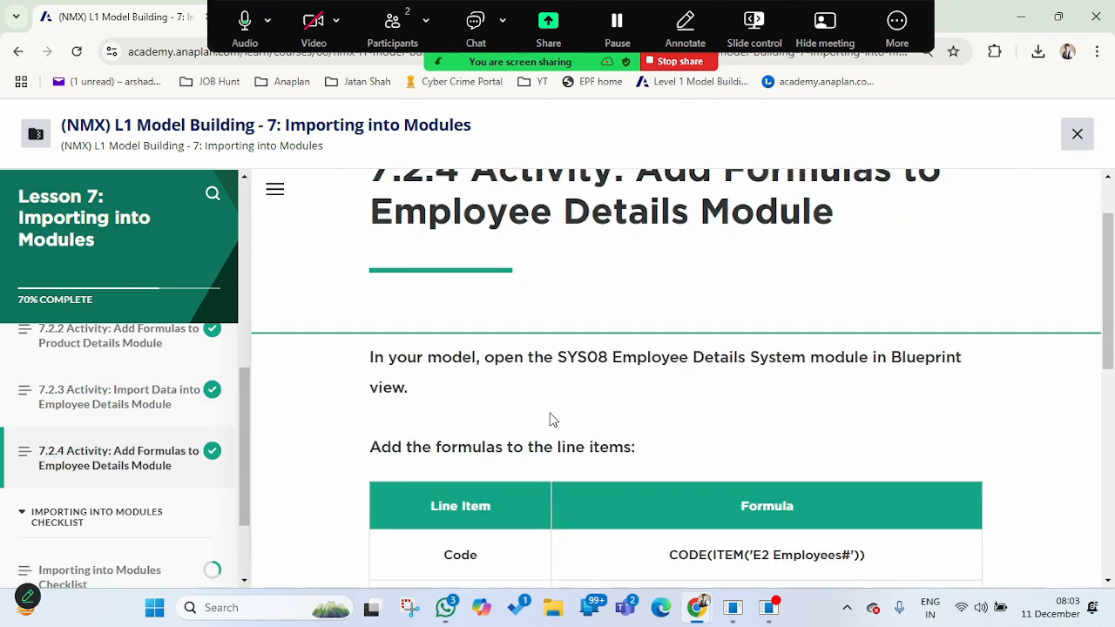
Switch to the Anaplan model and set the Code line item's formula in SYS08 Employee Details to CODE(ITEM('E2 Employees#')), following the lesson's formula table.
key("alt+Tab")
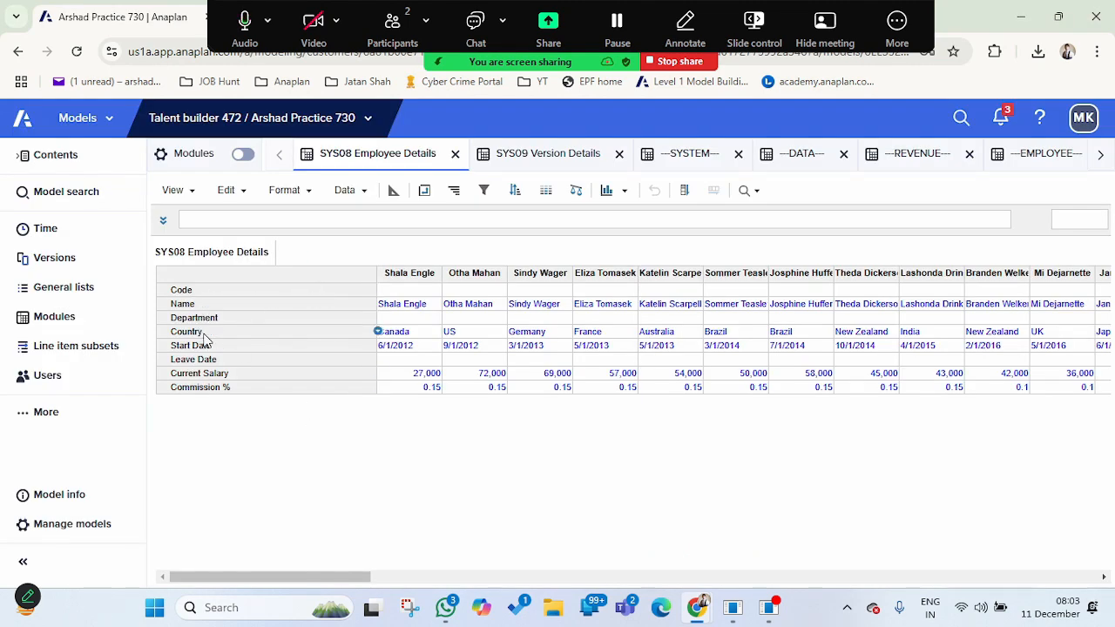
left_click(192, 291)
key("alt+Tab")
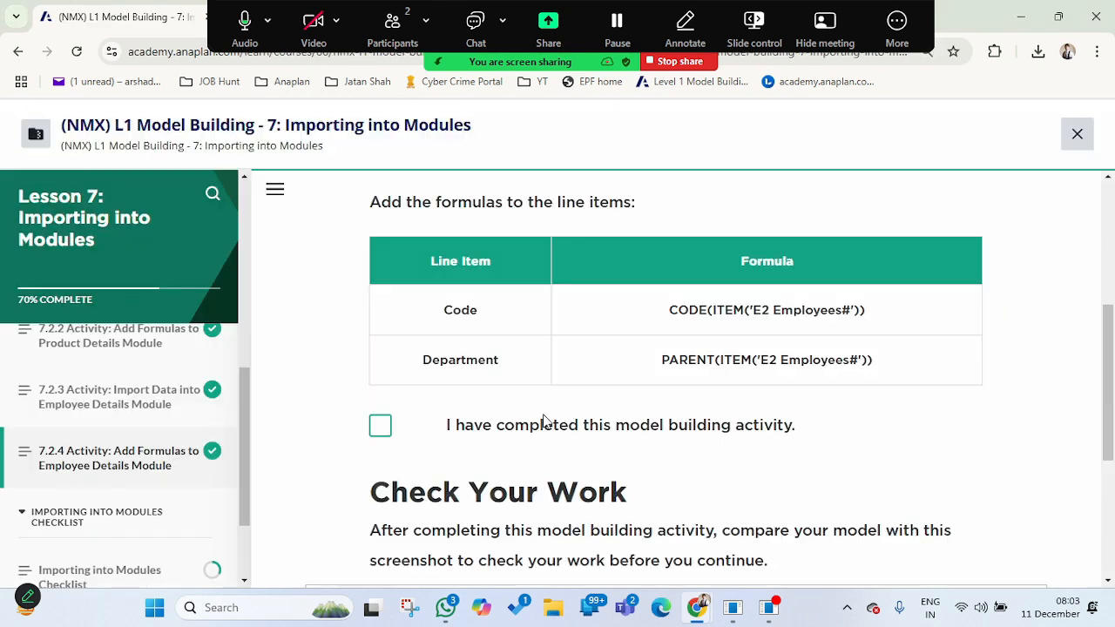
key("alt+Tab")
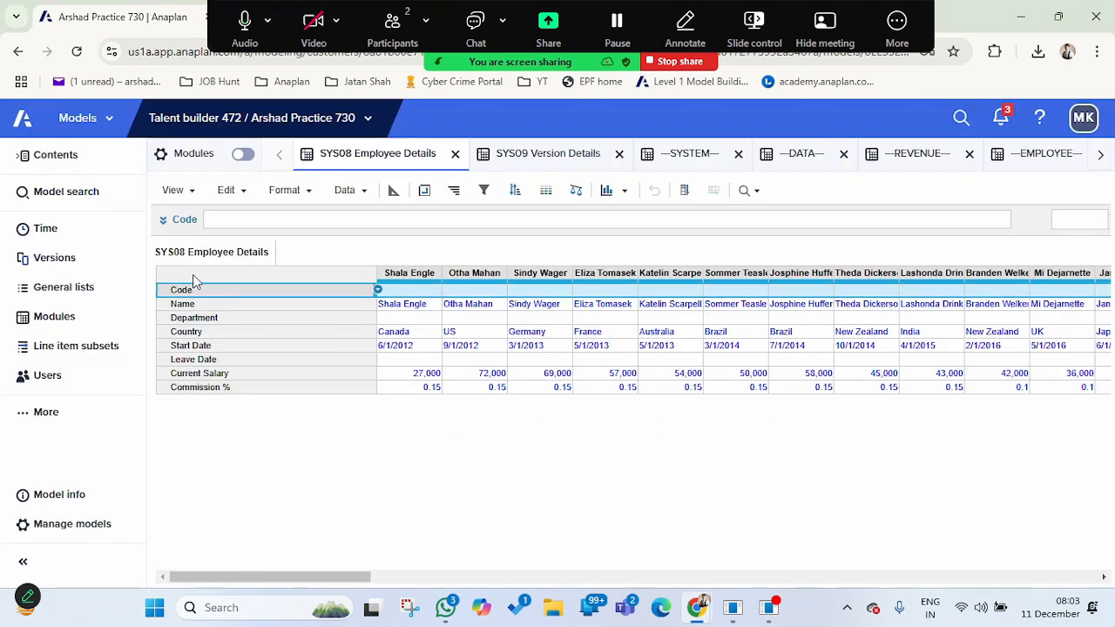
left_click(166, 220)
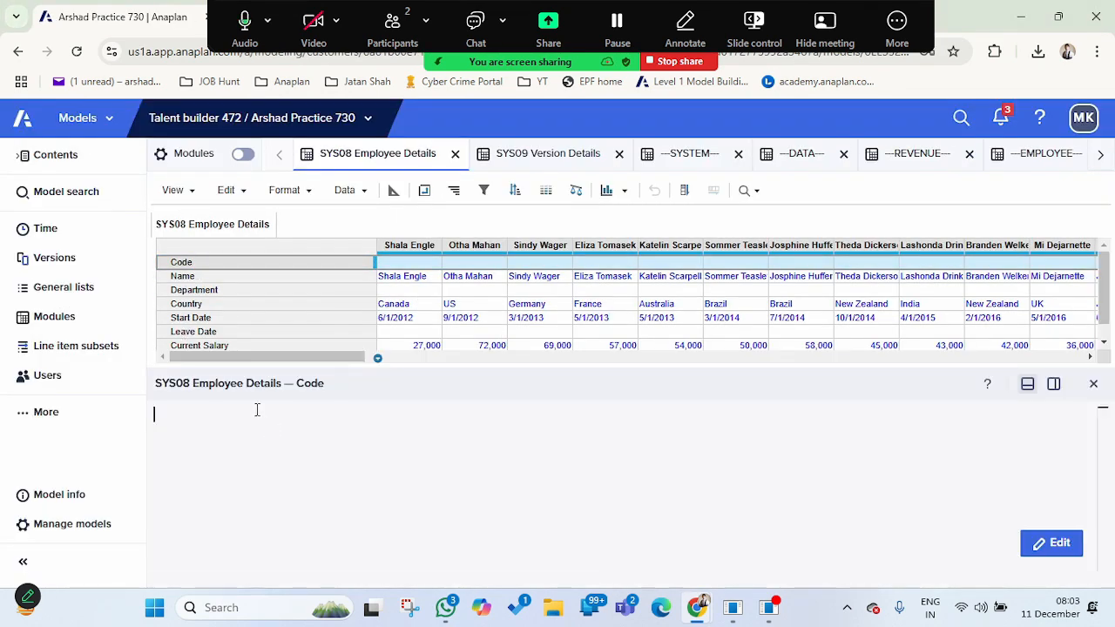
key("alt+Tab")
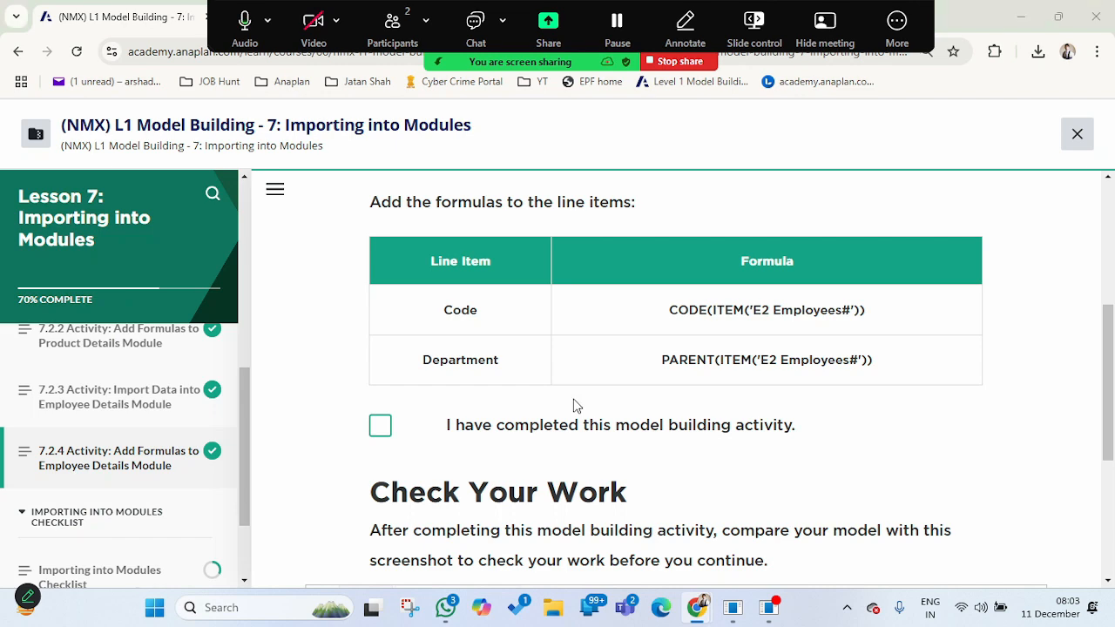
key("alt+Tab")
key("alt+Tab")
key("alt+Tab")
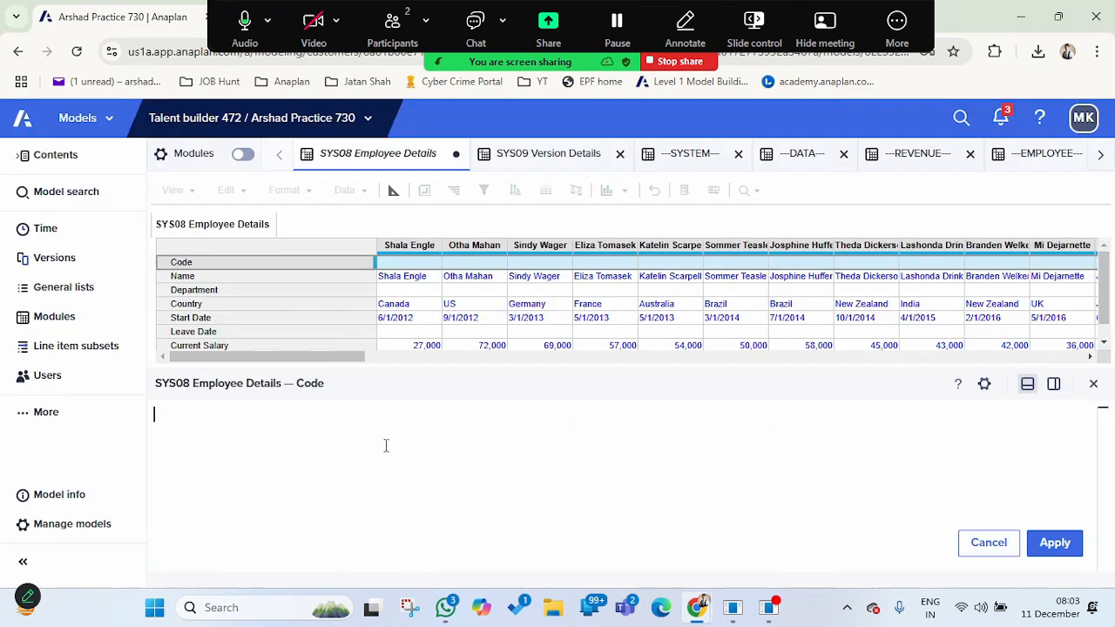
type("cod")
key("Return")
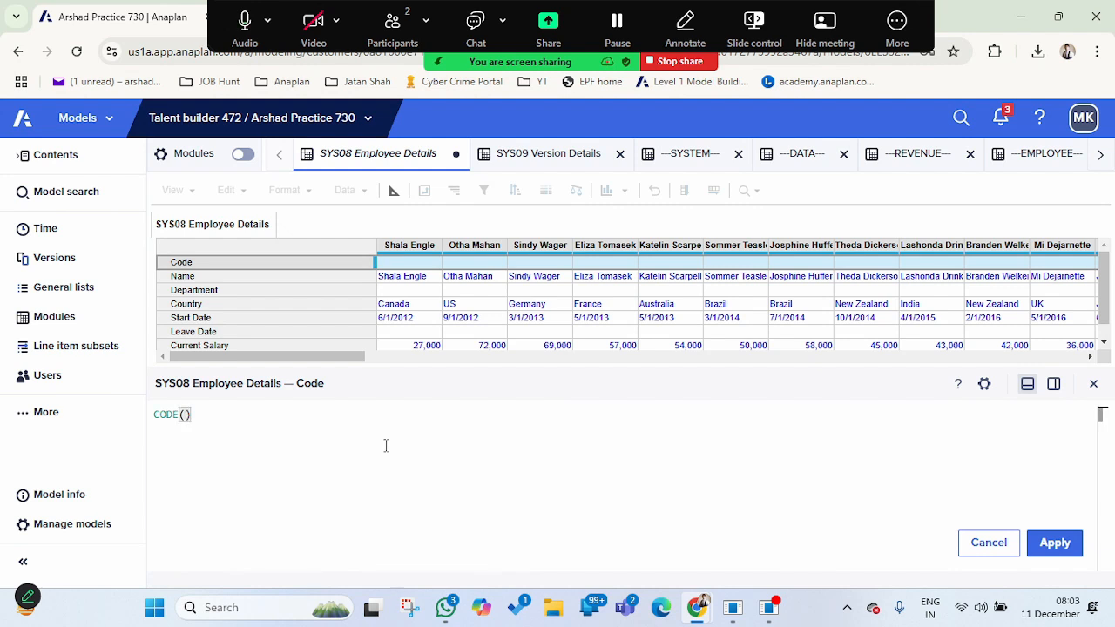
type("IT")
key("Return")
type("e2")
left_click(384, 444)
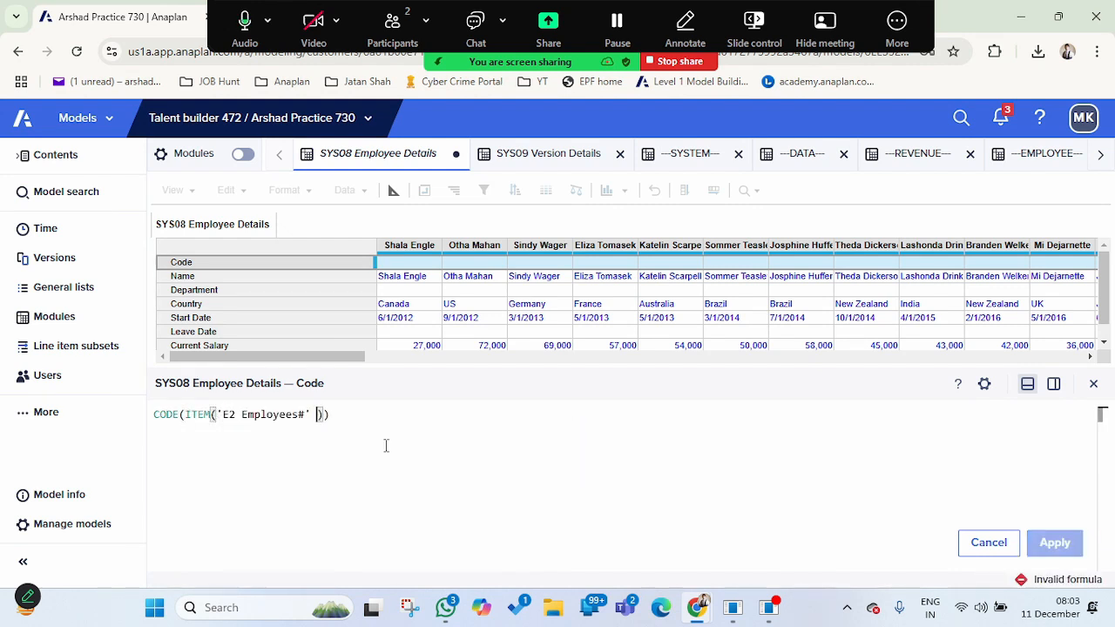
key("Return")
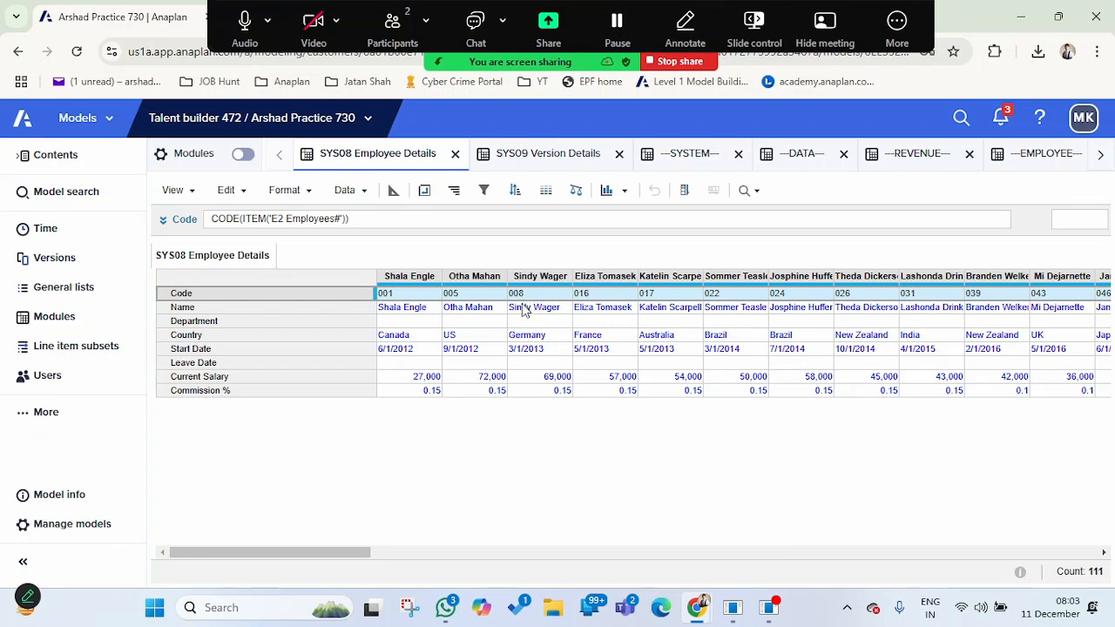
Set the Department line item's formula in SYS08 Employee Details to PARENT(ITEM('E2 Employees#')), as given in the lesson.
left_click(217, 322)
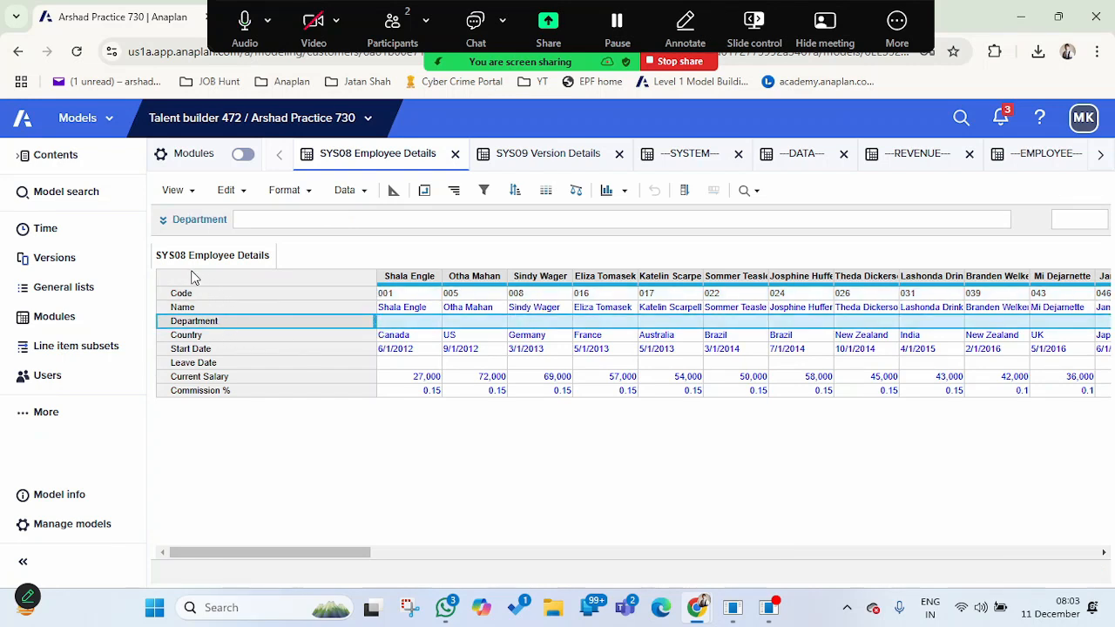
left_click(164, 224)
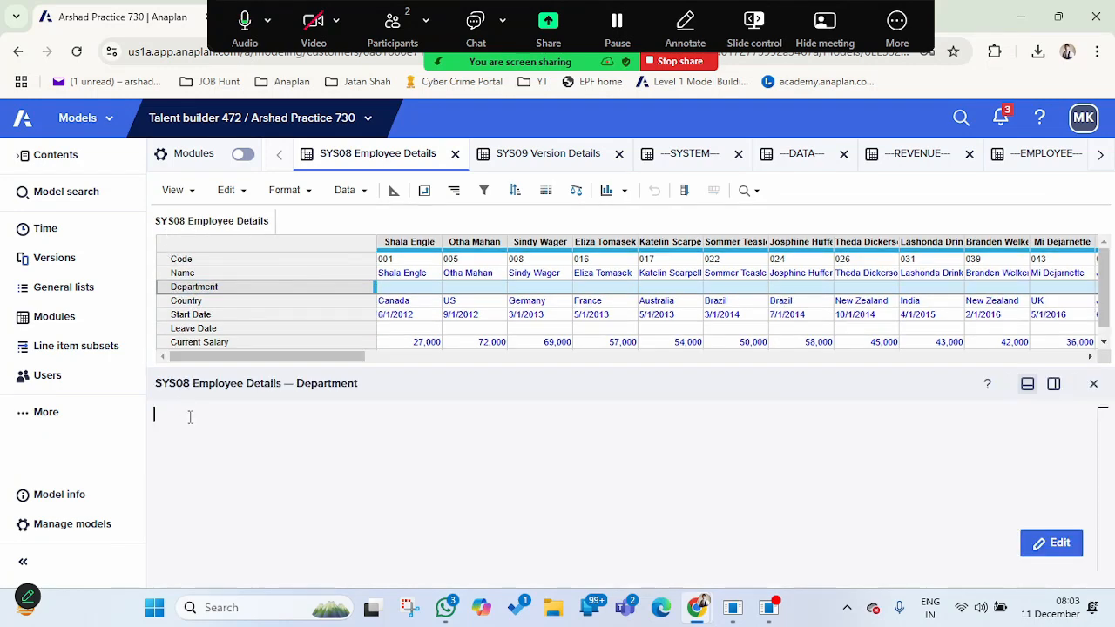
key("alt+Tab")
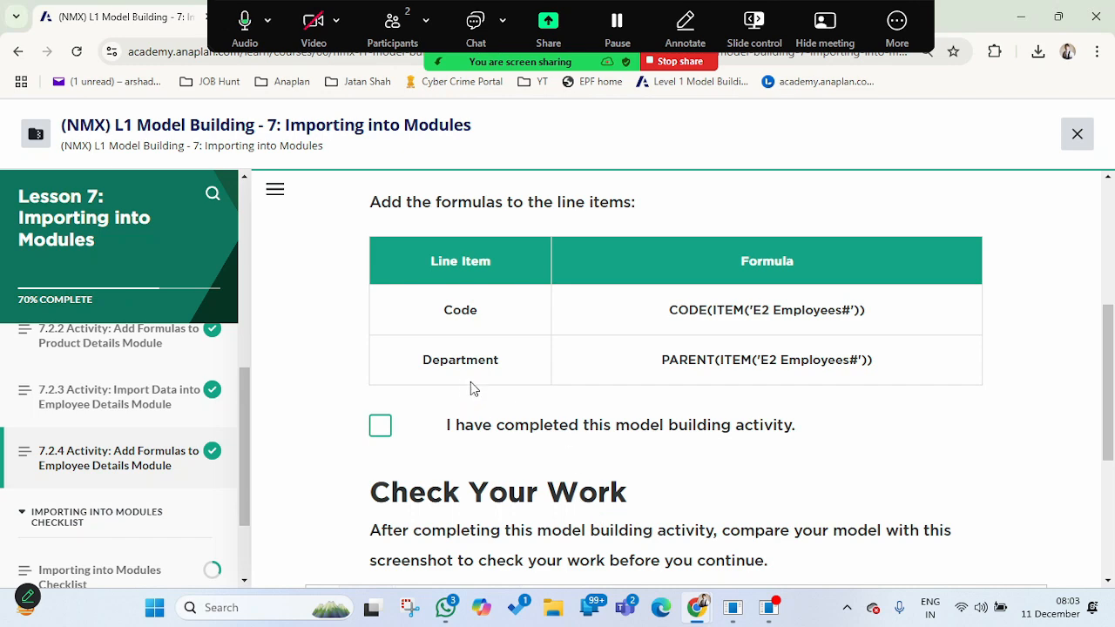
key("alt+Tab")
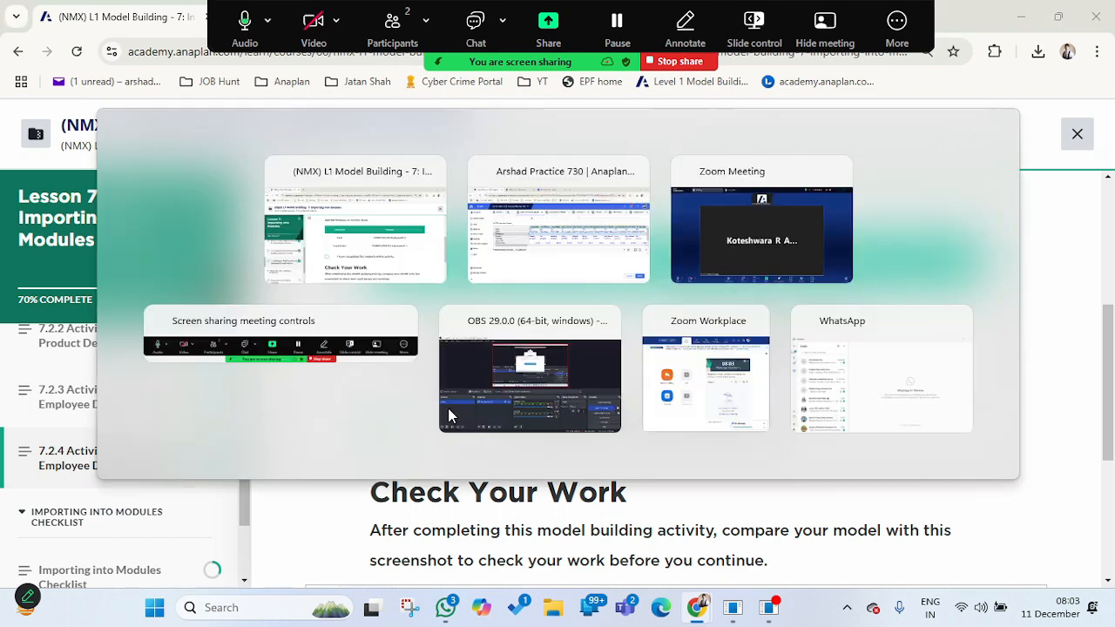
type("parent")
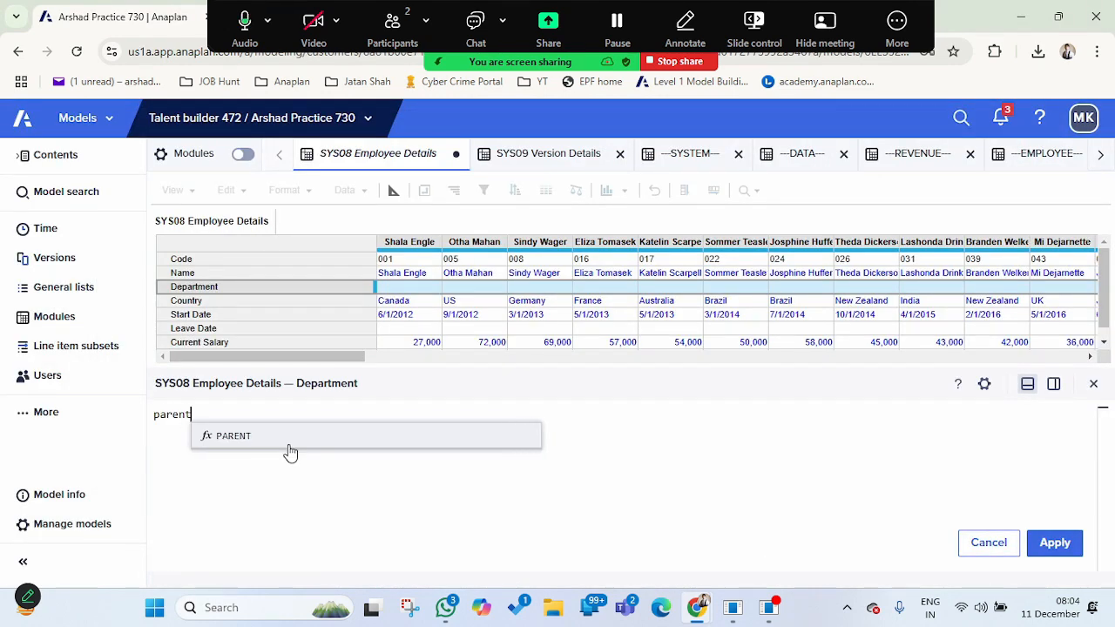
key("Return")
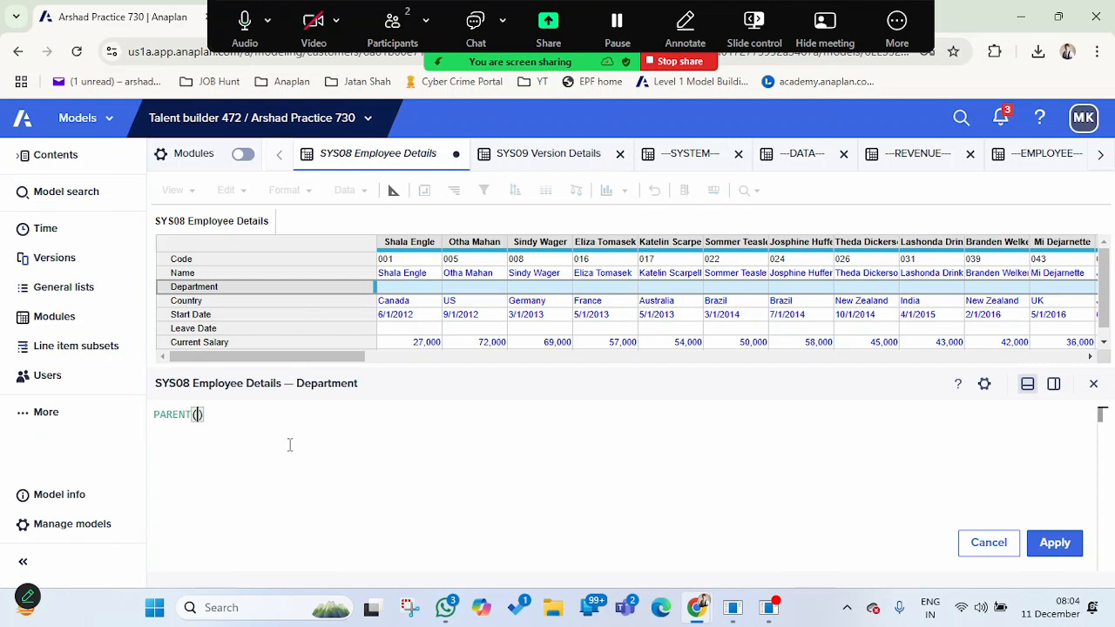
type("item")
key("Return")
type("e2")
key("Return")
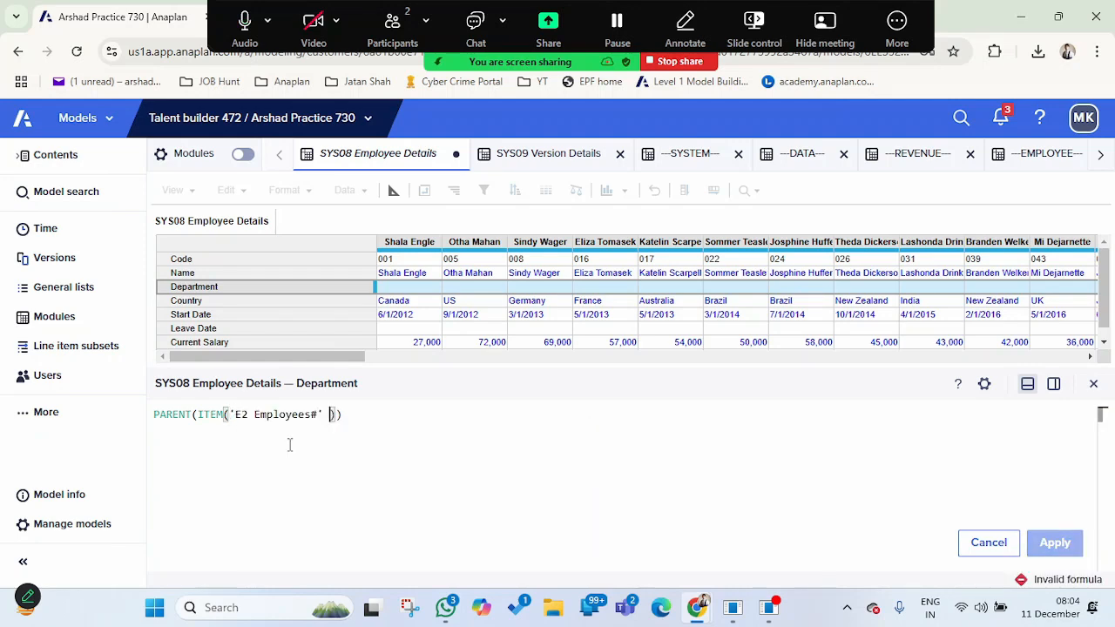
key("Return")
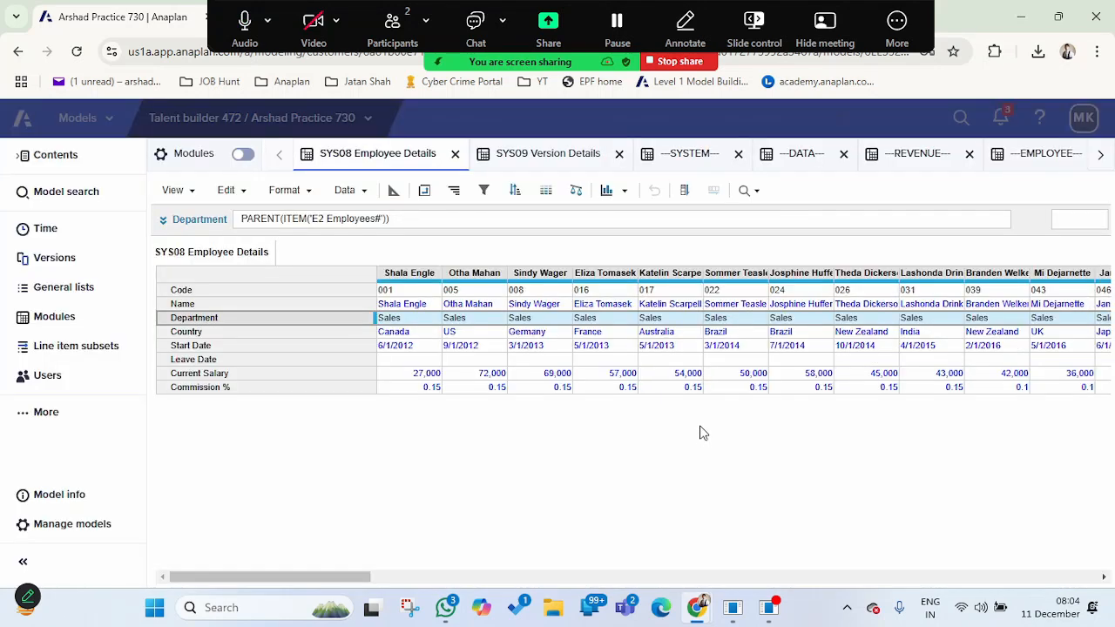
Switch to the Anaplan Academy lesson and mark the 7.2.4 model building activity as completed.
key("alt+Tab")
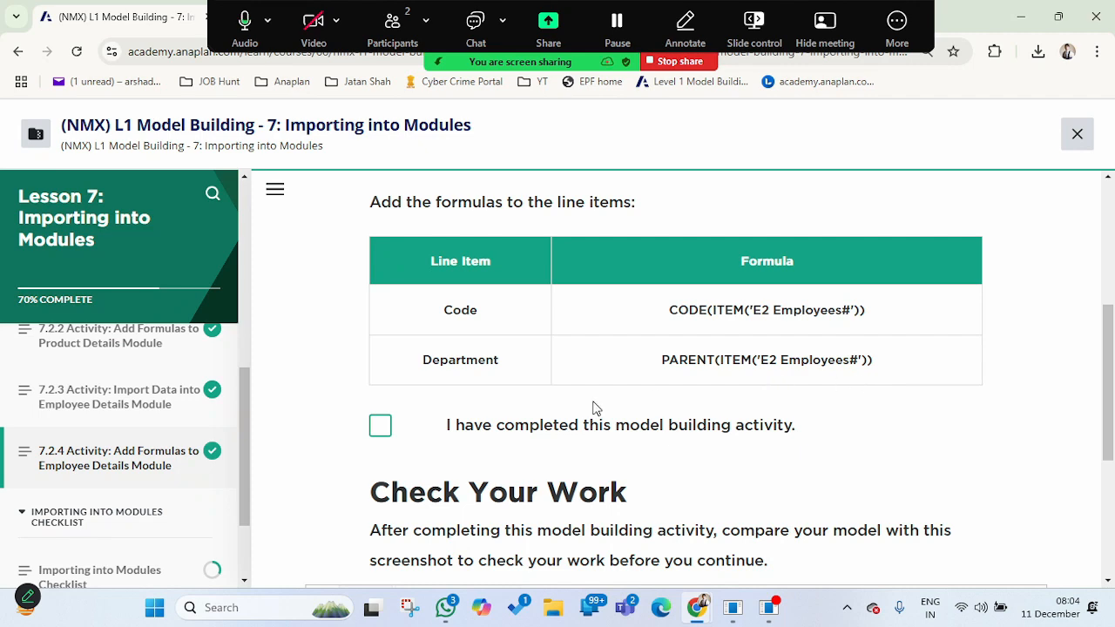
scroll(575, 405, "down", 1)
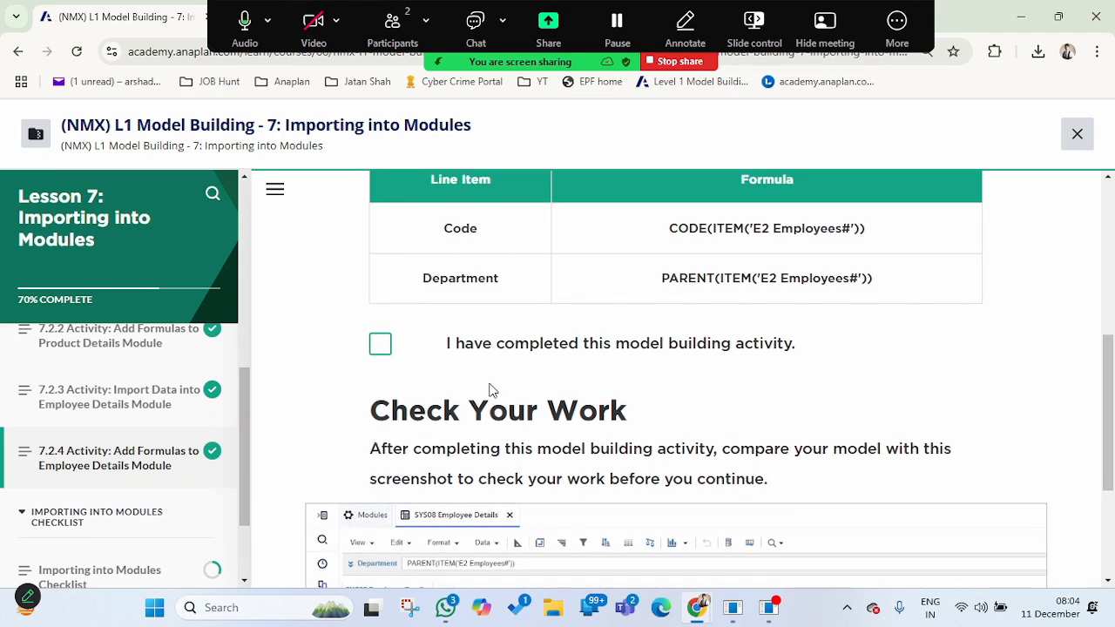
left_click(381, 349)
Enlarge the lesson's Check Your Work screenshot, compare it with the Code, Department and other rows of SYS08 Employee Details in Anaplan, and close the enlarged view.
scroll(572, 339, "down", 3)
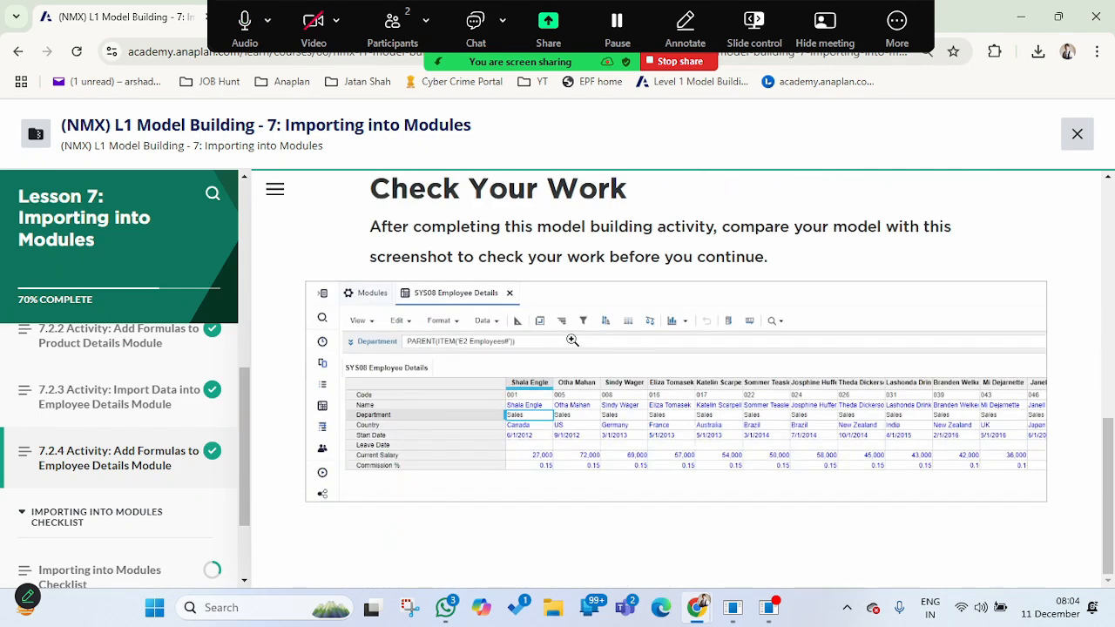
left_click(616, 430)
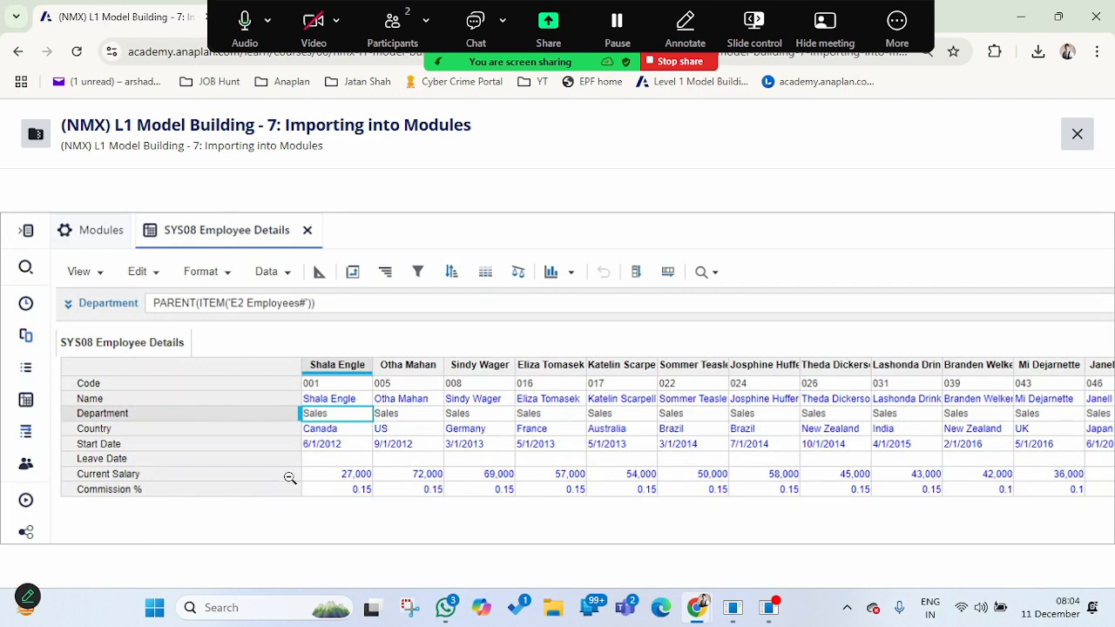
key("alt+Tab")
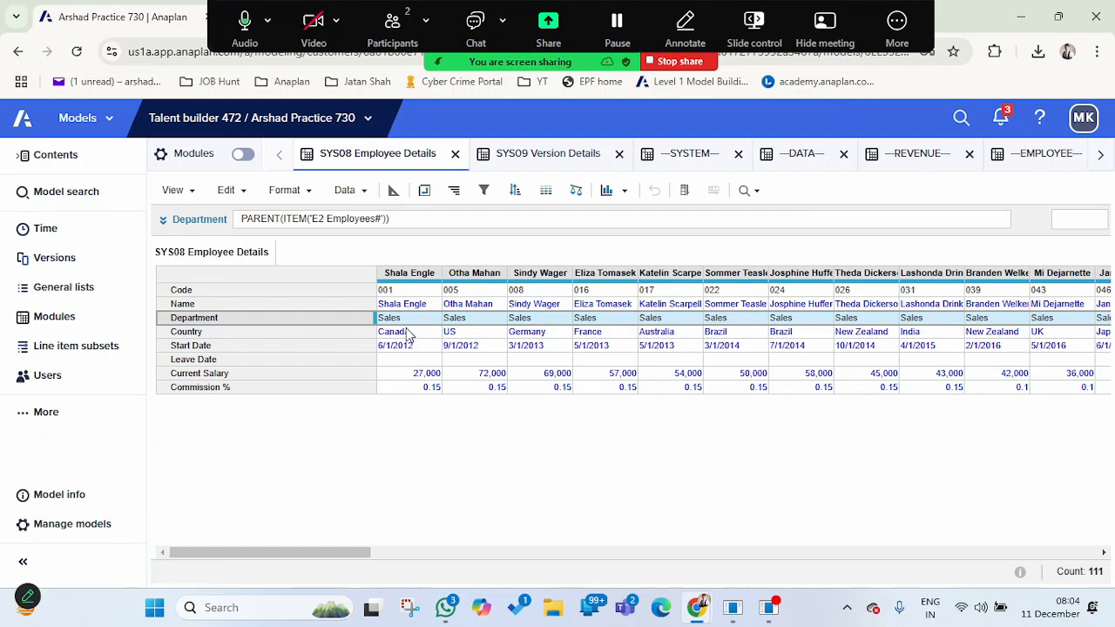
left_click(386, 293)
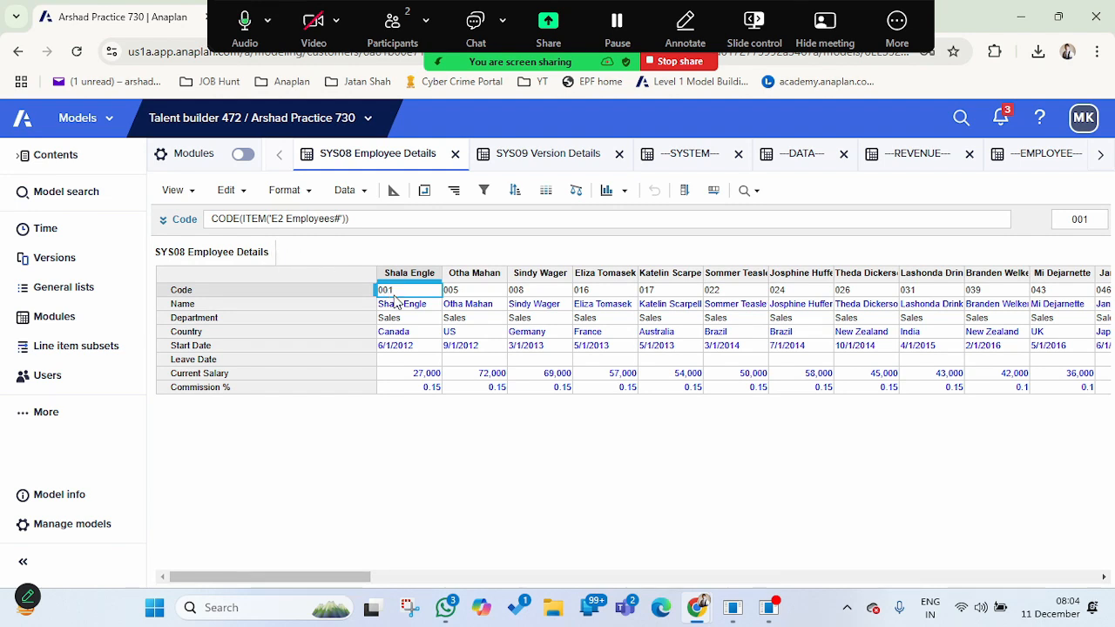
left_click(394, 318)
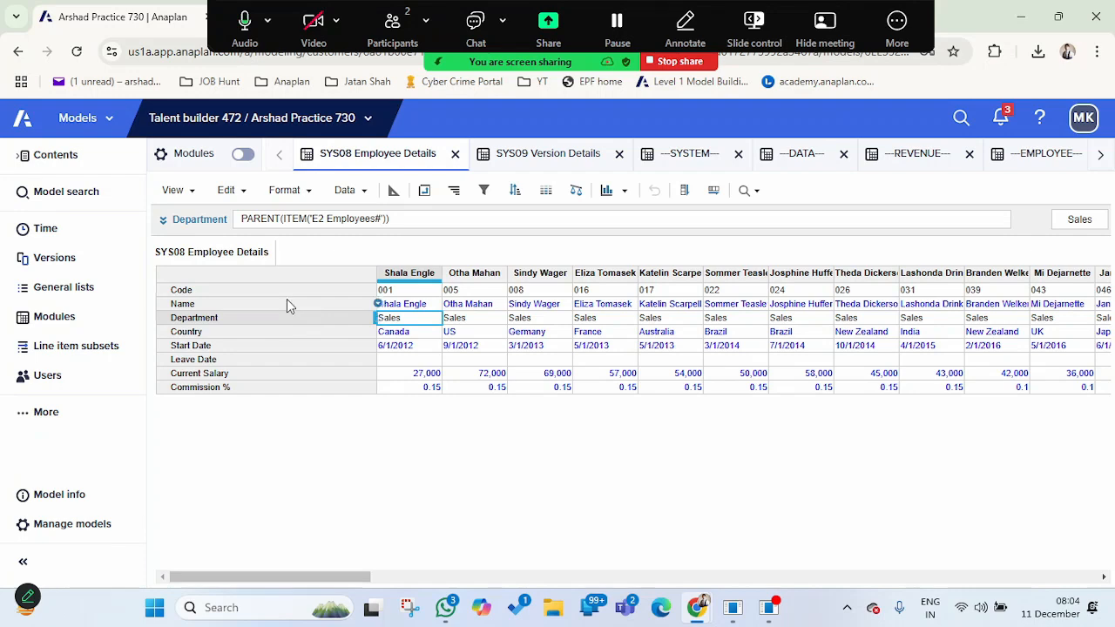
key("alt+Tab")
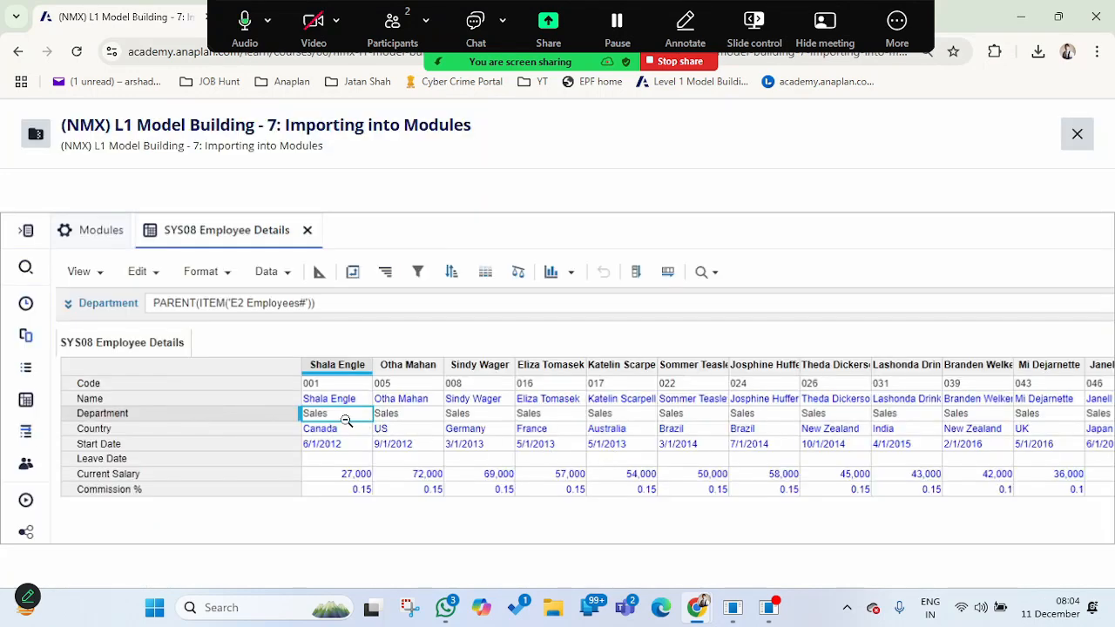
key("alt+Tab")
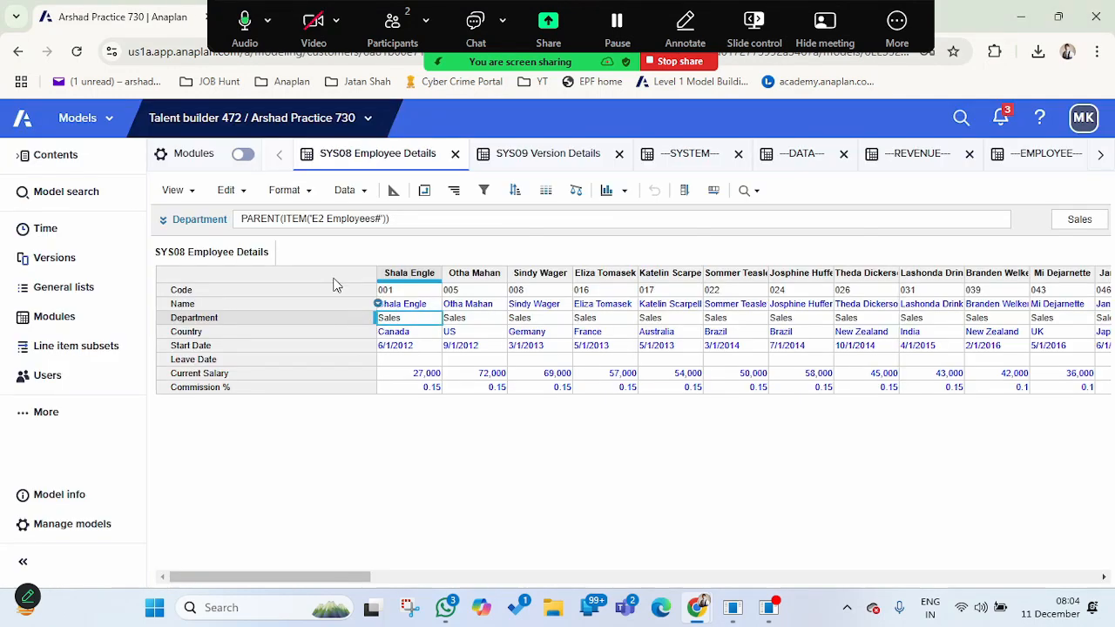
key("alt+Tab")
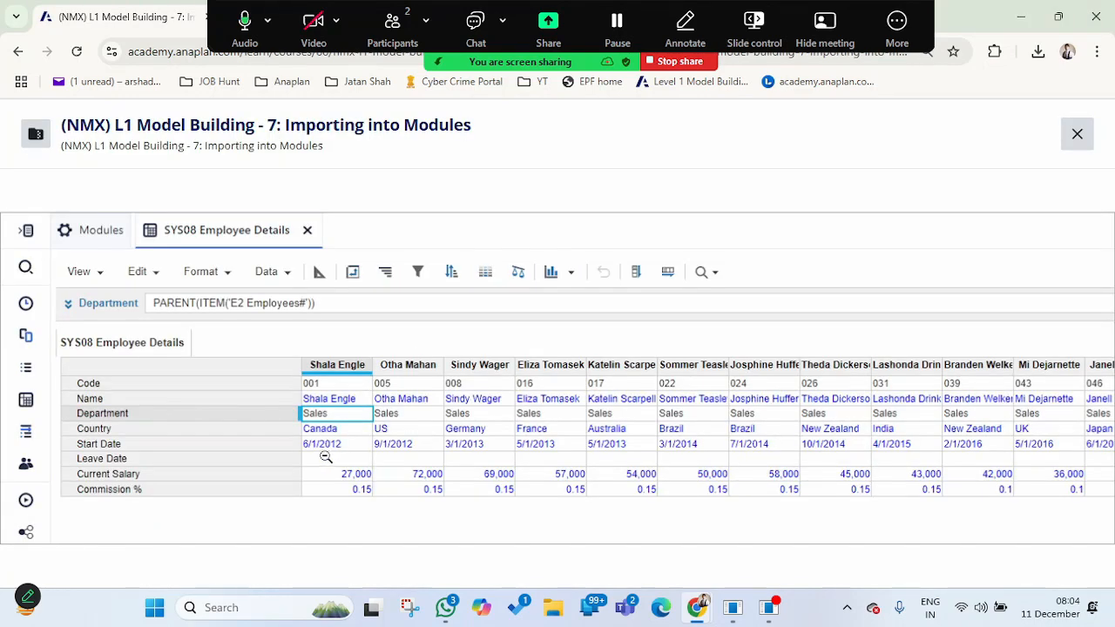
key("alt+Tab")
key("alt+Tab")
key("alt+Tab")
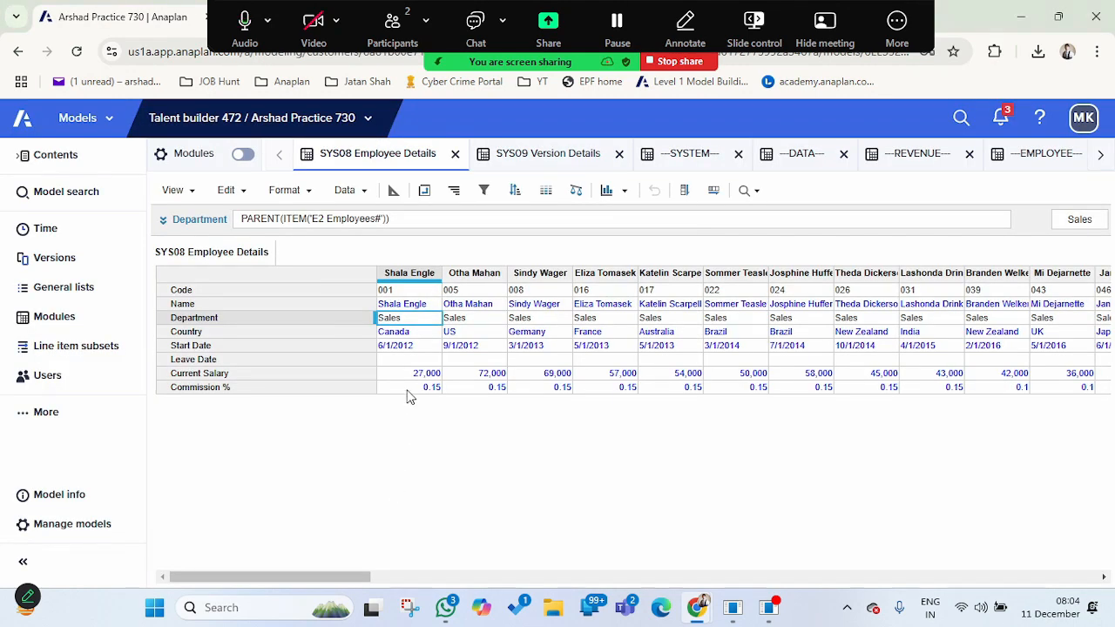
key("alt+Tab")
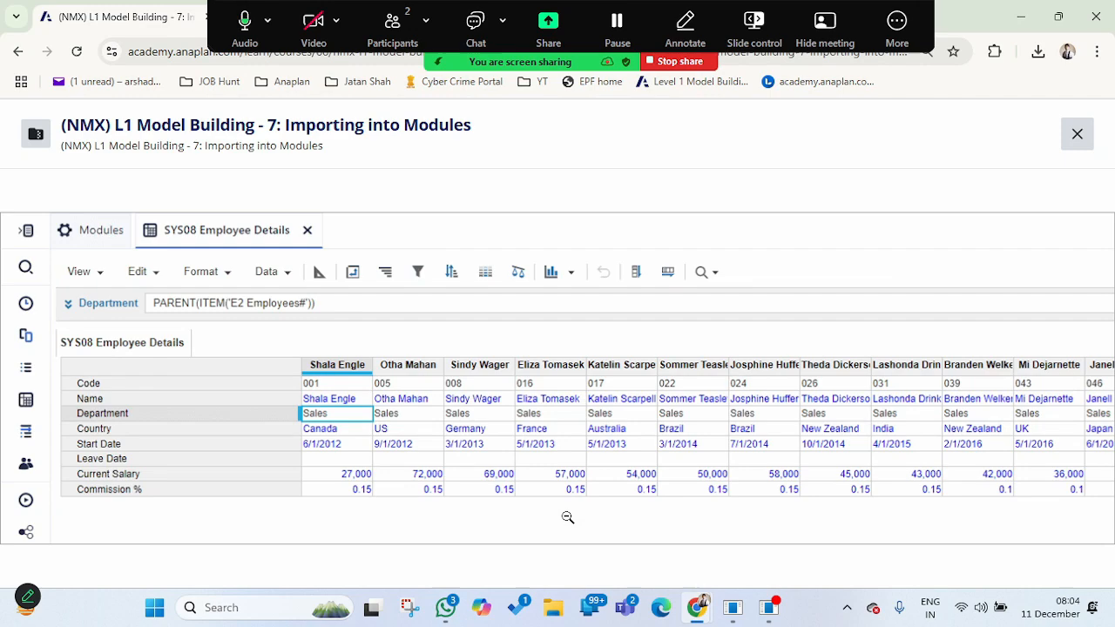
left_click(527, 461)
left_click(676, 423)
left_click(652, 424)
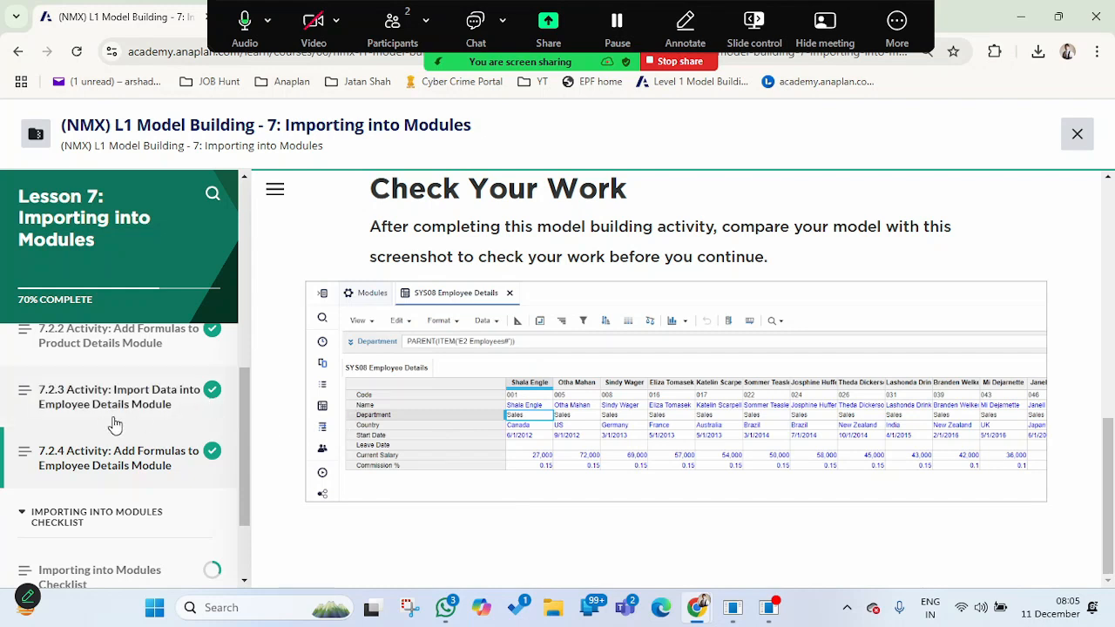
Open the Importing into Modules Checklist page of Lesson 7.
scroll(90, 423, "down", 2)
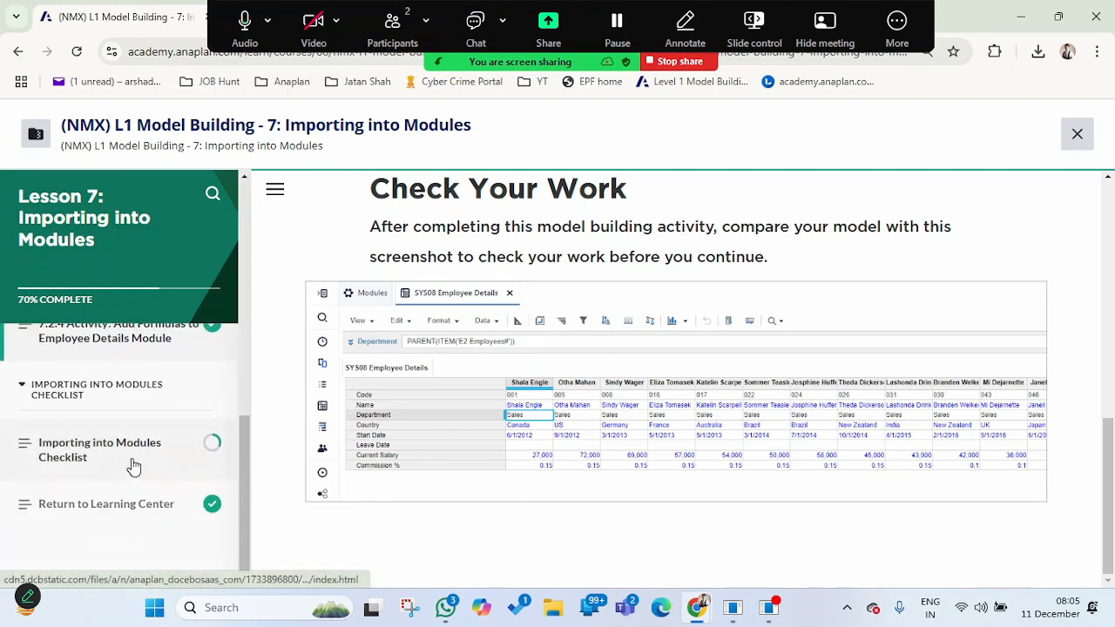
scroll(136, 449, "up", 1)
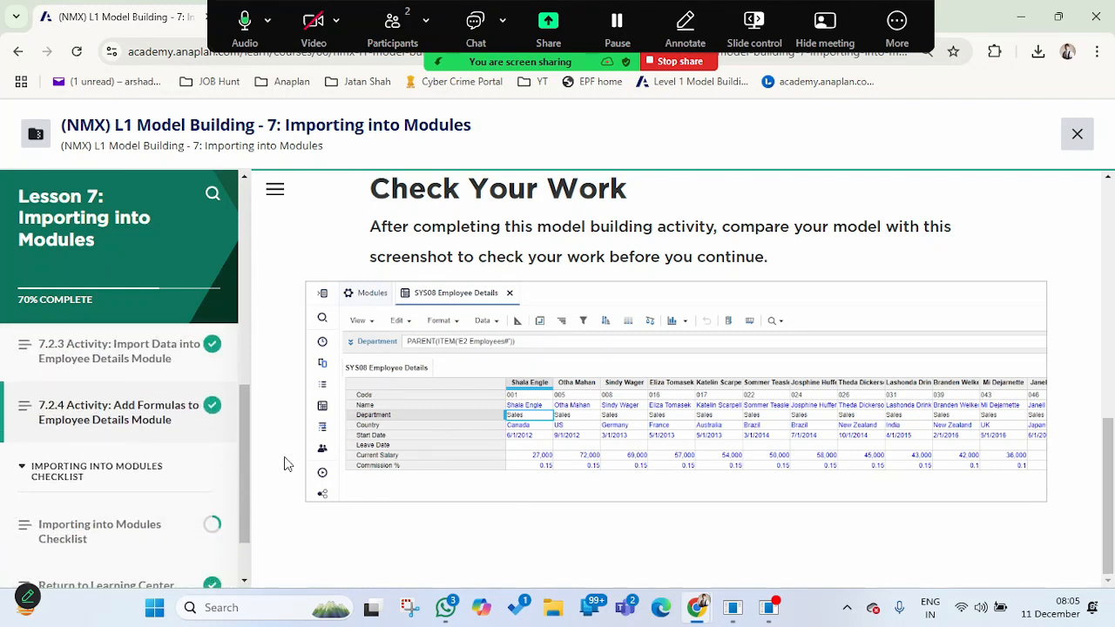
scroll(167, 471, "down", 1)
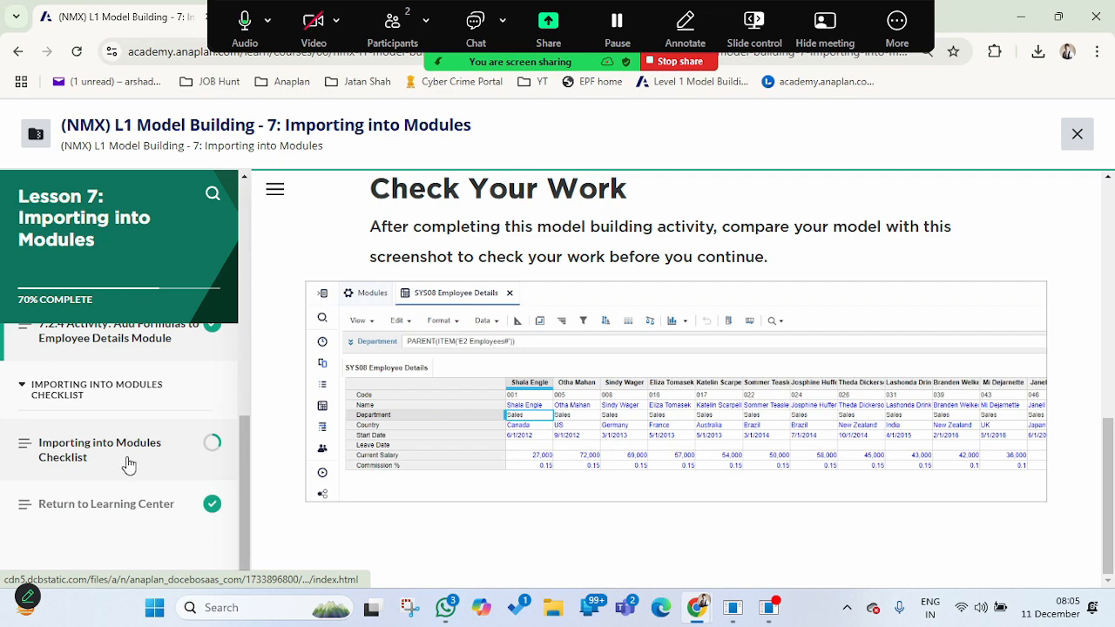
left_click(154, 455)
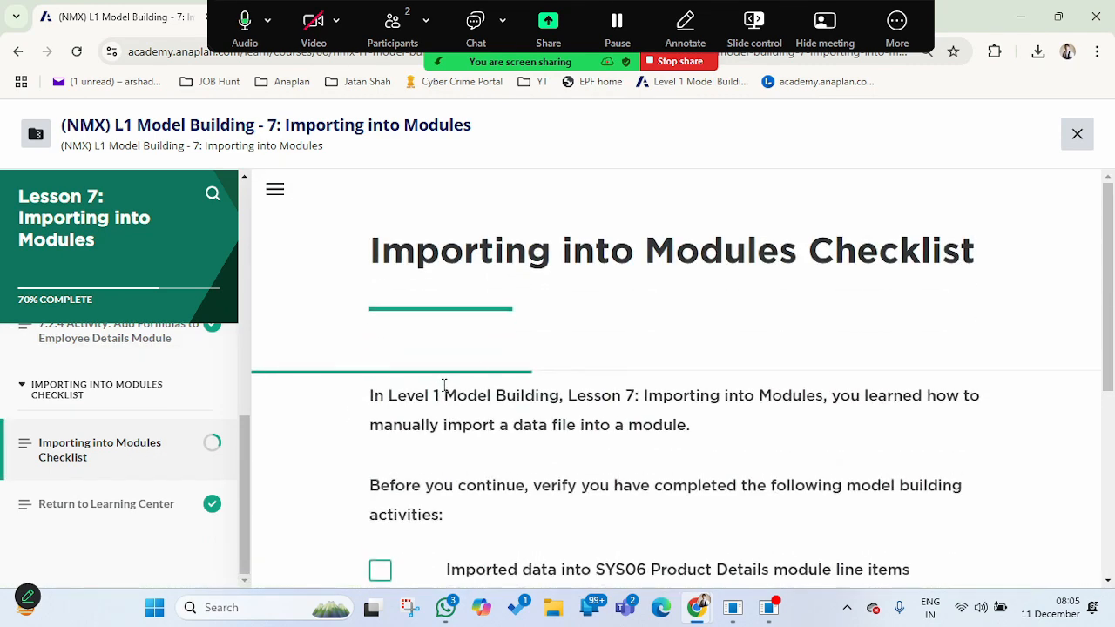
Mark all four SYS06 Product Details and SYS08 Employee Details import and formula activities as completed, and continue to the next lesson page.
scroll(442, 386, "down", 1)
scroll(445, 421, "down", 2)
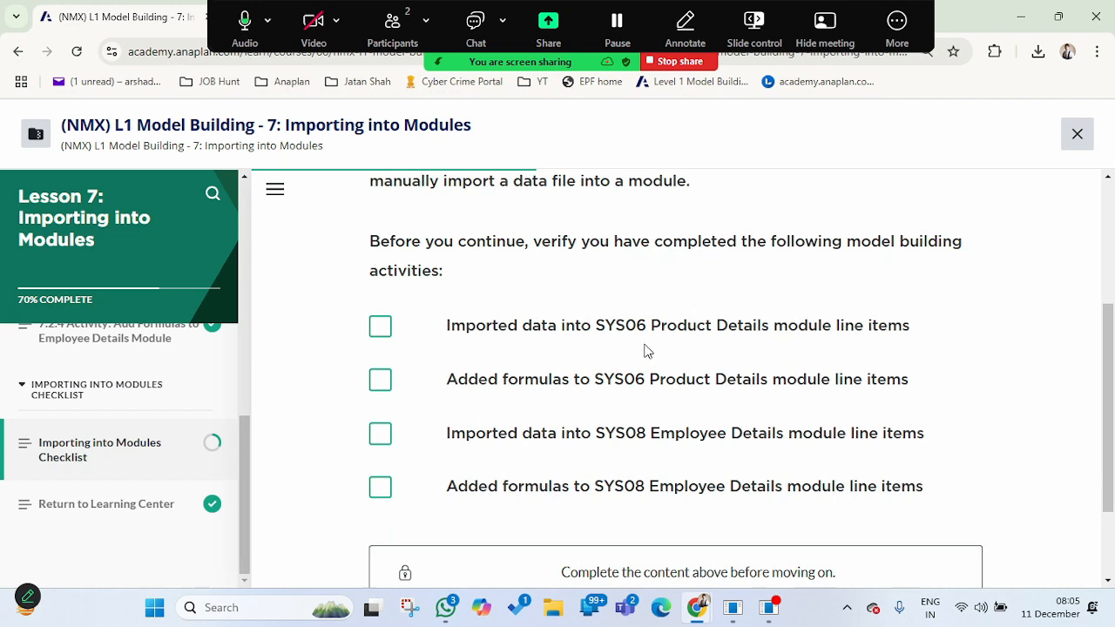
left_click(382, 328)
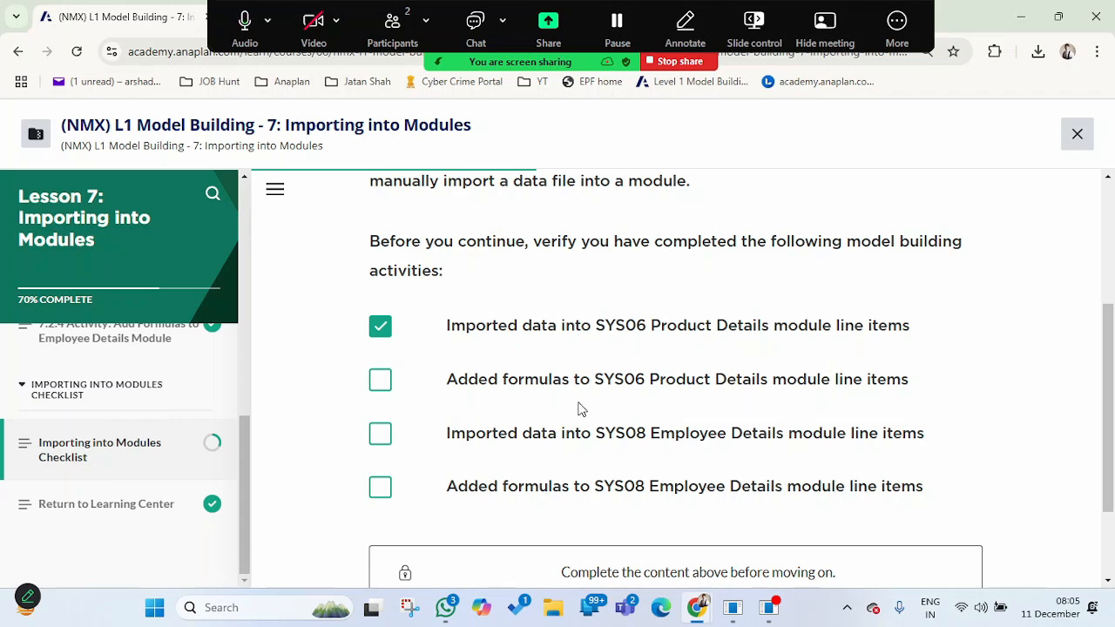
left_click(378, 379)
left_click(379, 434)
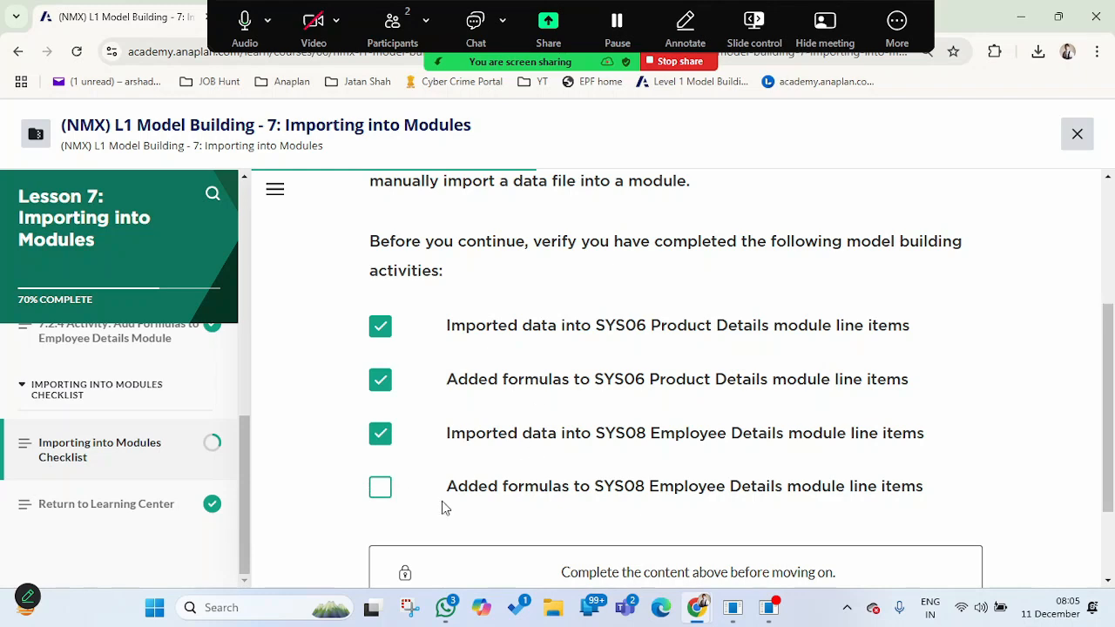
left_click(381, 488)
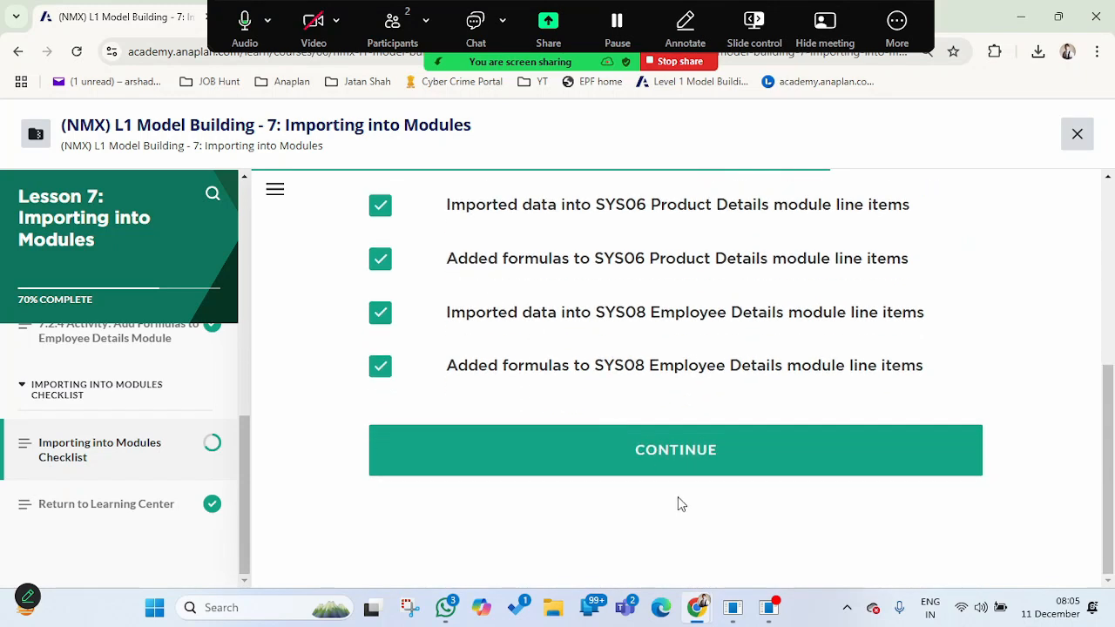
left_click(660, 467)
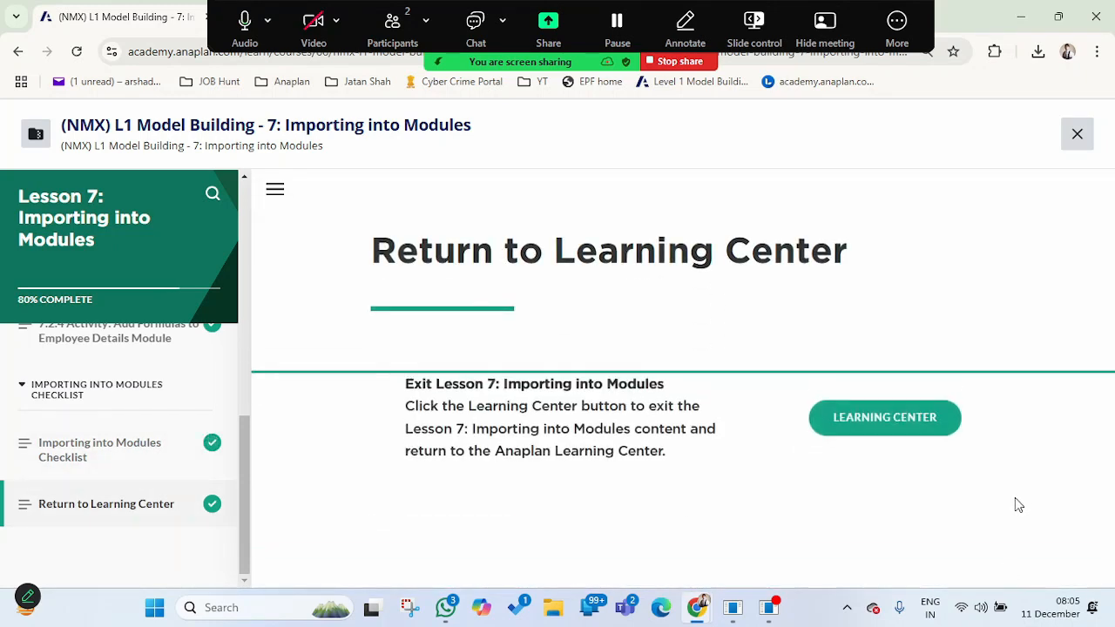